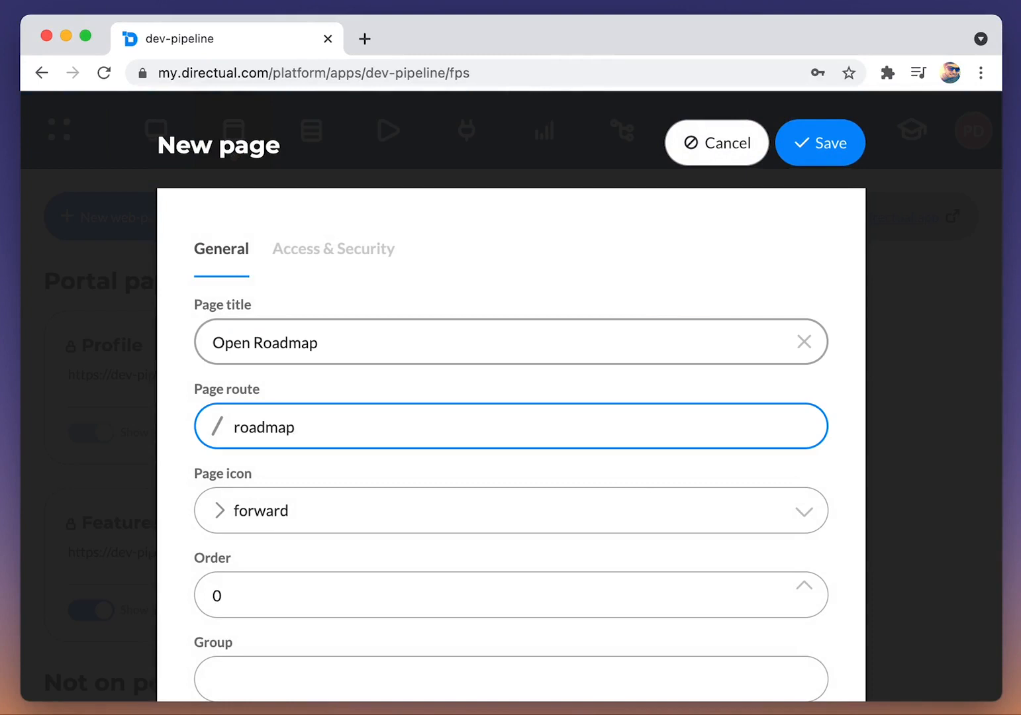
Step: Give the new Open Roadmap page the database icon and order 1, and save the page
{"action": "left_click", "coordinate": [333, 455]}
{"action": "type", "text": "d"}
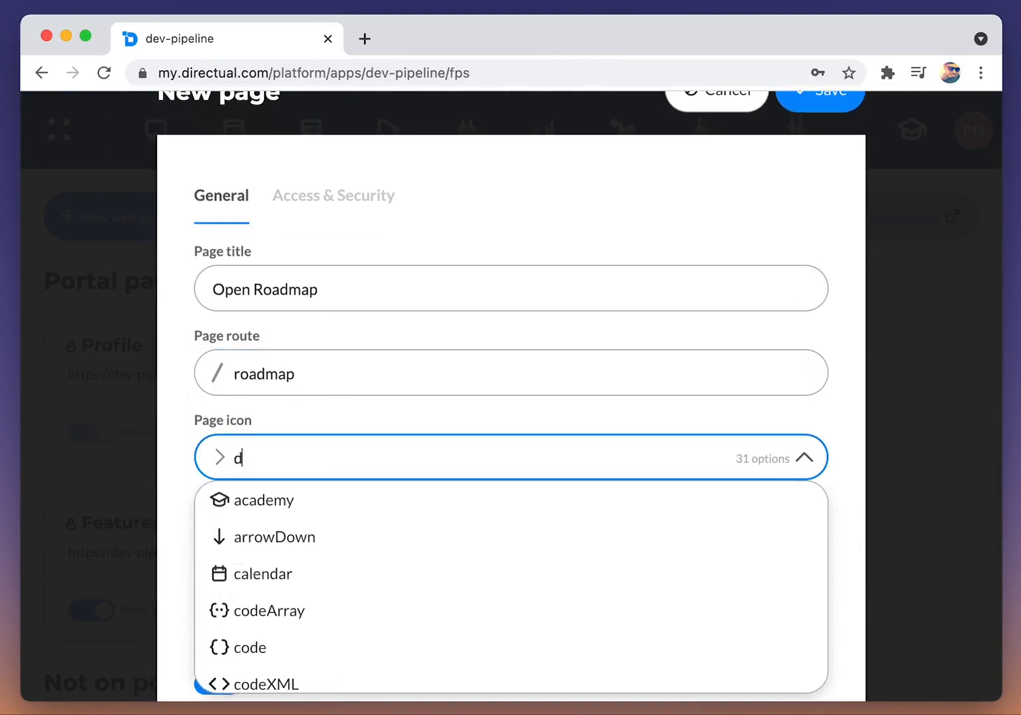
{"action": "type", "text": "ata"}
{"action": "key", "text": "Return"}
{"action": "scroll", "coordinate": [349, 459], "scroll_direction": "down", "scroll_amount": 4}
{"action": "double_click", "coordinate": [246, 402]}
{"action": "type", "text": "1"}
{"action": "left_click", "coordinate": [302, 445]}
{"action": "scroll", "coordinate": [354, 459], "scroll_direction": "up", "scroll_amount": 5}
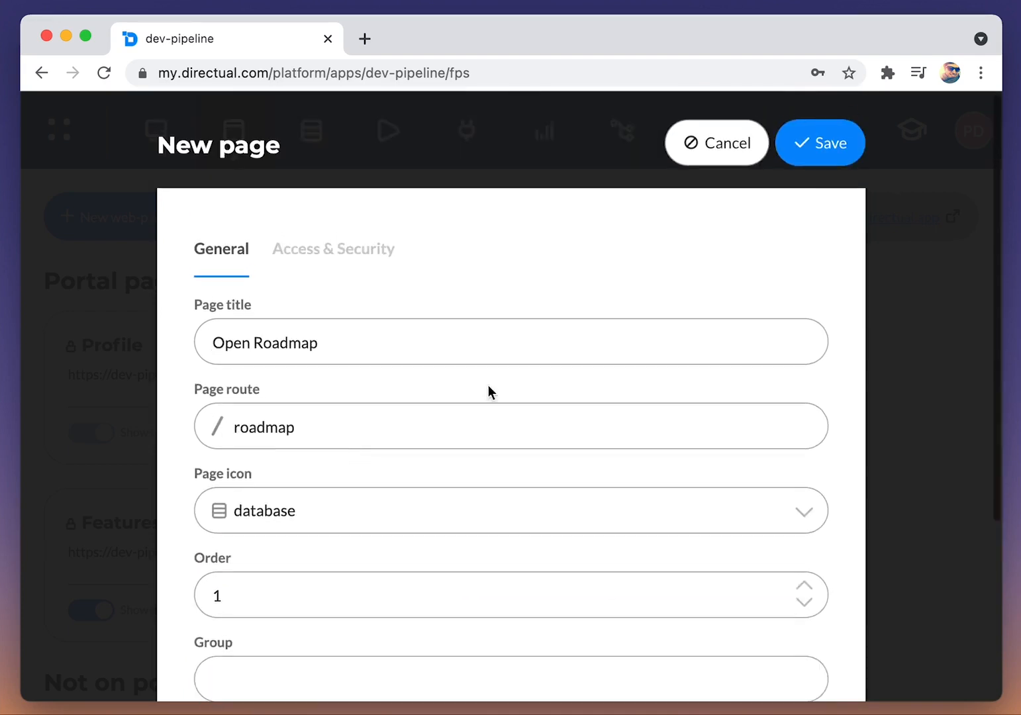
{"action": "left_click", "coordinate": [807, 146]}
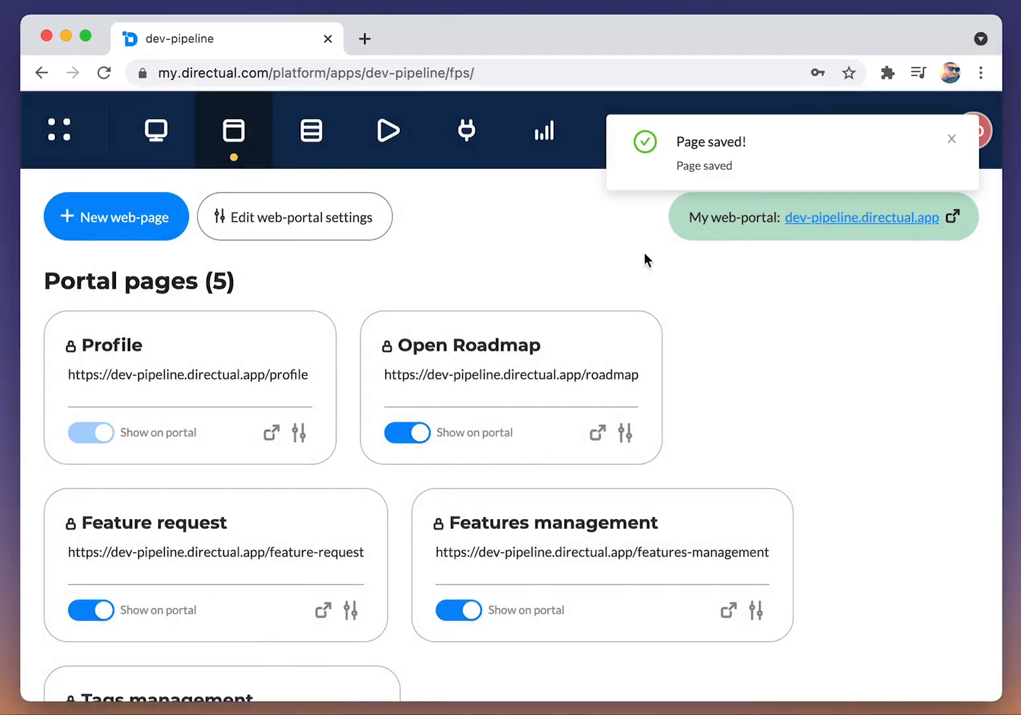
Step: Override the portal security settings for the Open Roadmap page, leaving authorised-only access off, and save
{"action": "left_click", "coordinate": [626, 444]}
{"action": "left_click", "coordinate": [353, 262]}
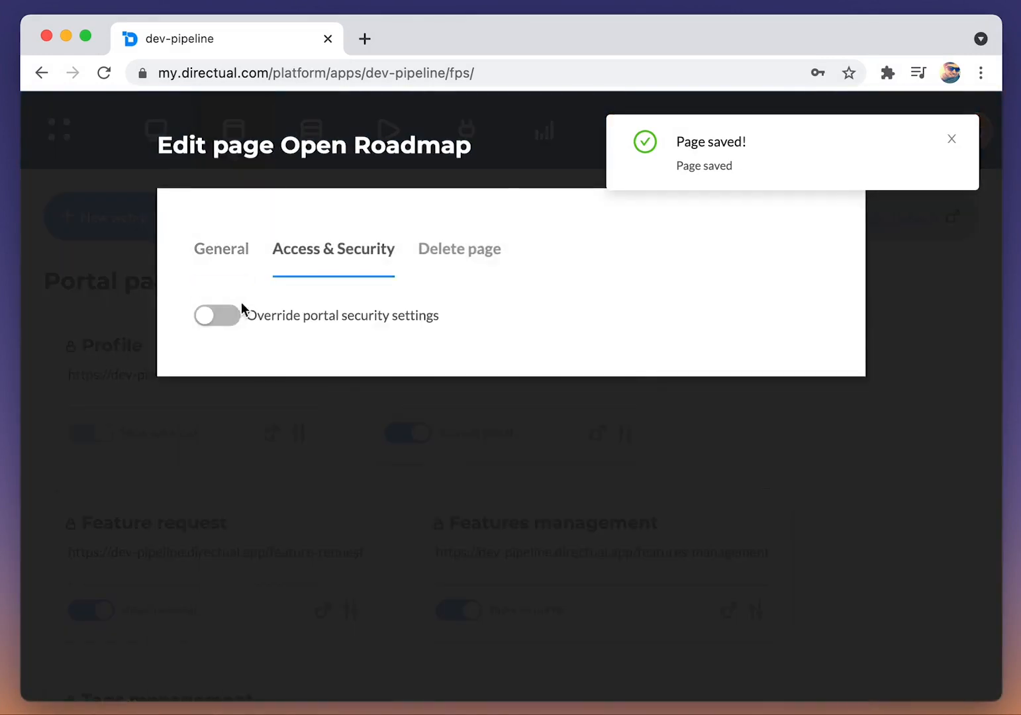
{"action": "left_click", "coordinate": [228, 316]}
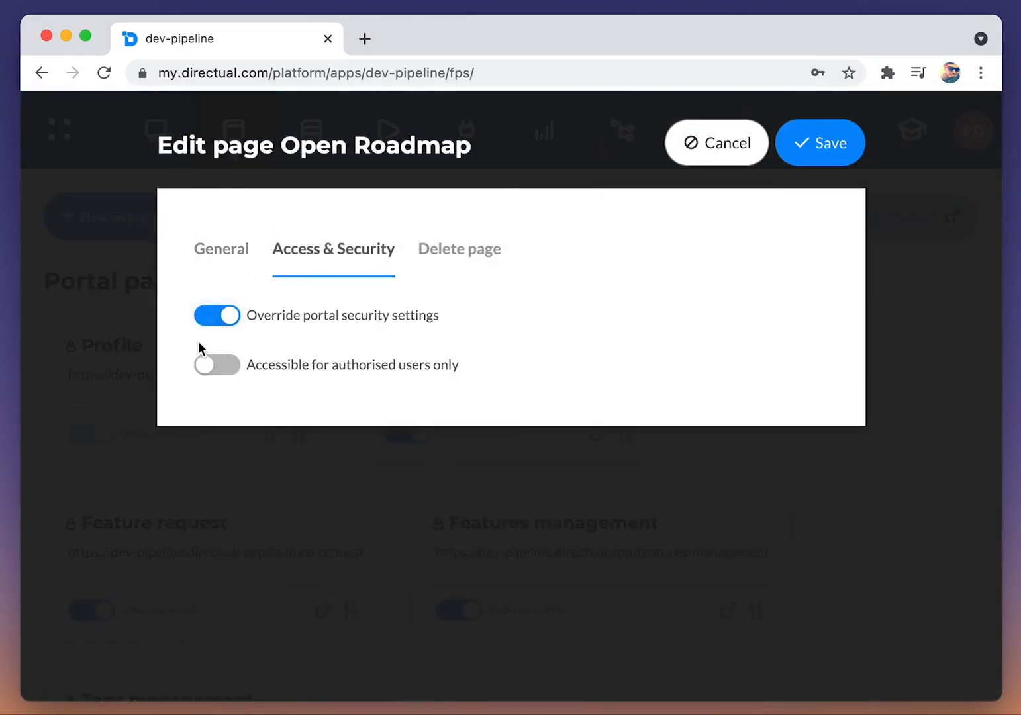
{"action": "left_click", "coordinate": [820, 154]}
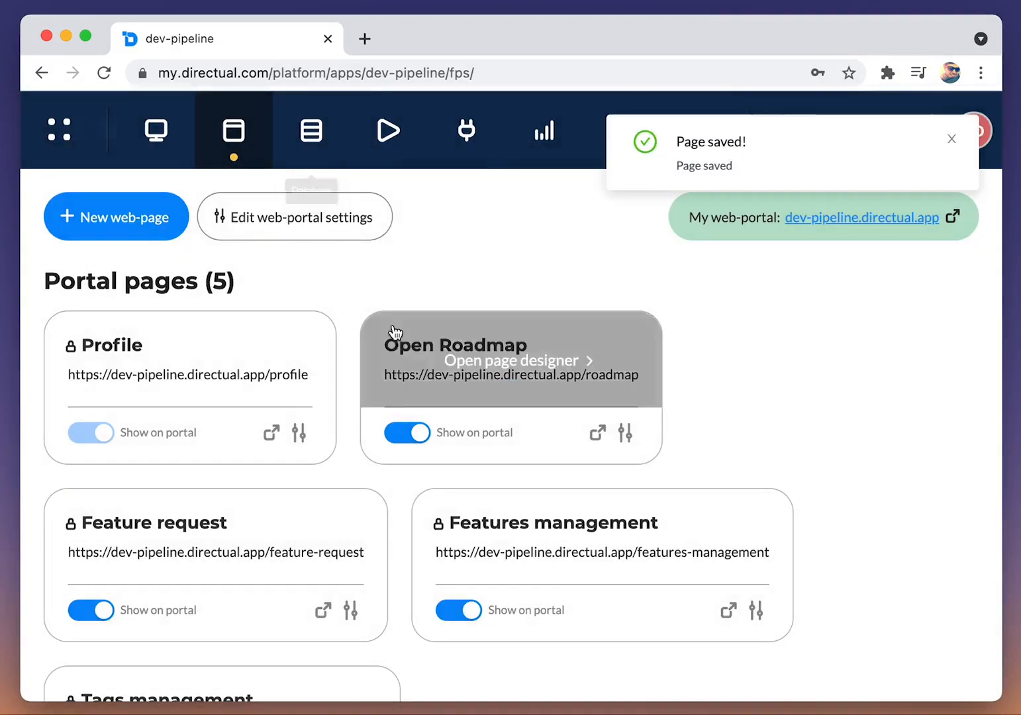
Step: Dismiss the save notification and open the live dev-pipeline web portal to check its navigation
{"action": "scroll", "coordinate": [391, 298], "scroll_direction": "down", "scroll_amount": 3}
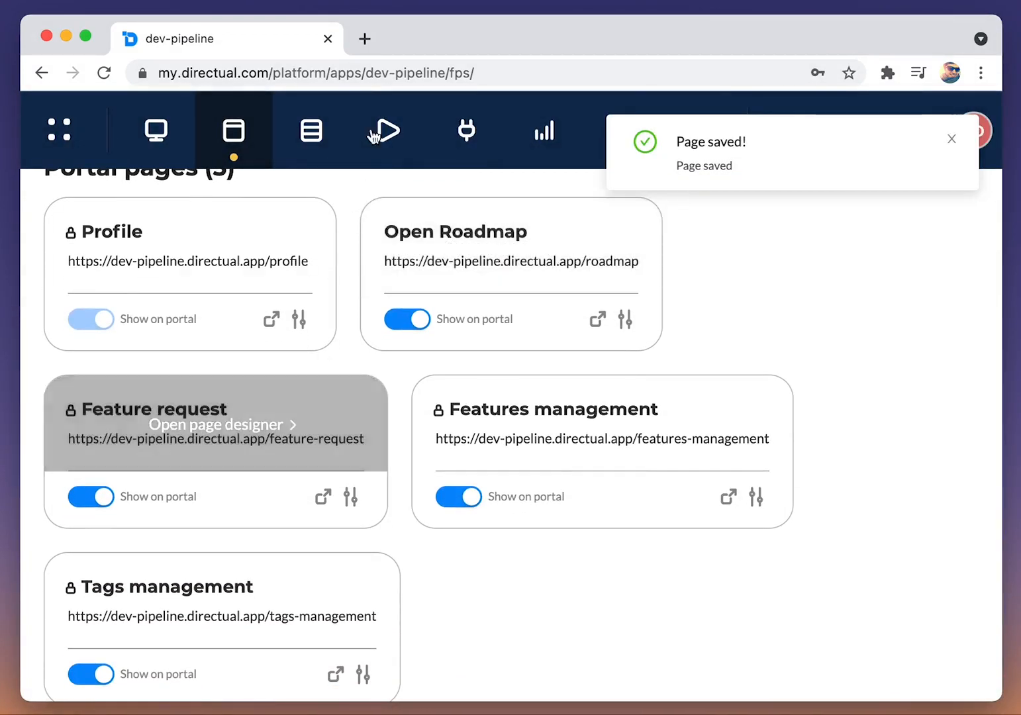
{"action": "left_click", "coordinate": [951, 141]}
{"action": "scroll", "coordinate": [907, 290], "scroll_direction": "up", "scroll_amount": 3}
{"action": "left_click", "coordinate": [877, 218]}
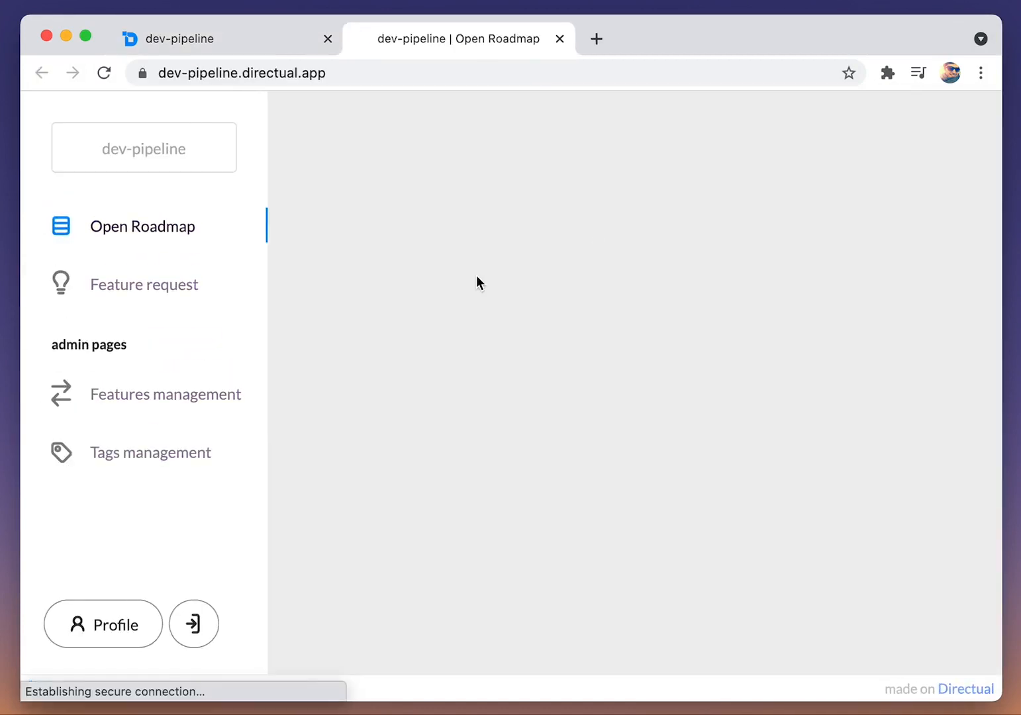
Step: Back in the platform, assign the Feature request page to the group "my pages" and save it
{"action": "left_click", "coordinate": [182, 42]}
{"action": "left_click", "coordinate": [350, 610]}
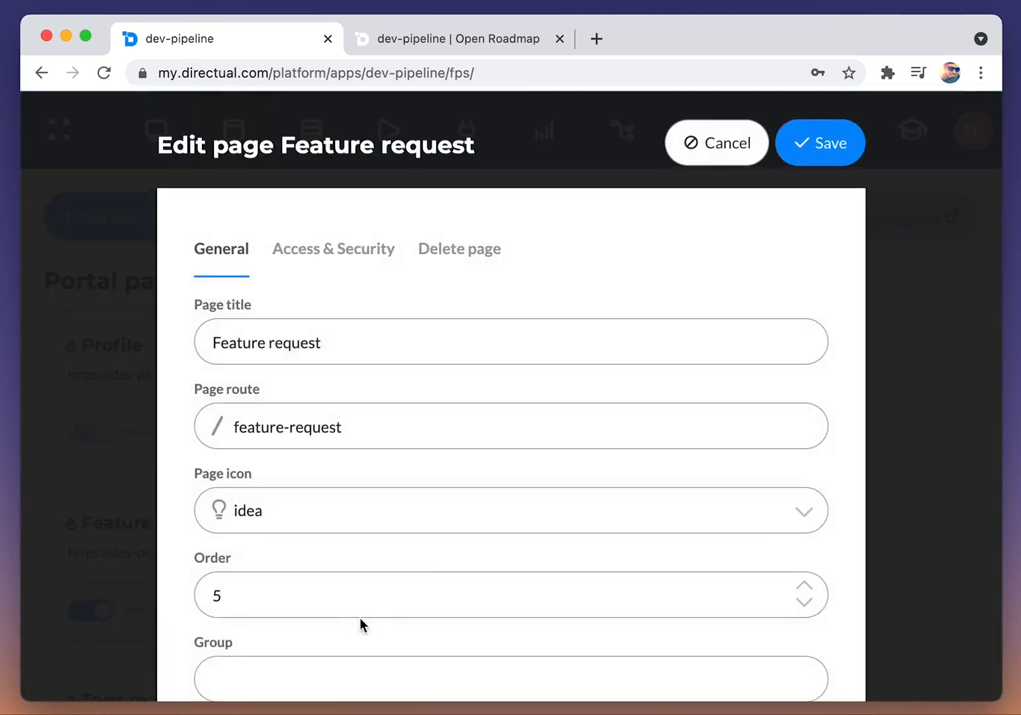
{"action": "scroll", "coordinate": [337, 265], "scroll_direction": "down", "scroll_amount": 4}
{"action": "left_click", "coordinate": [250, 448]}
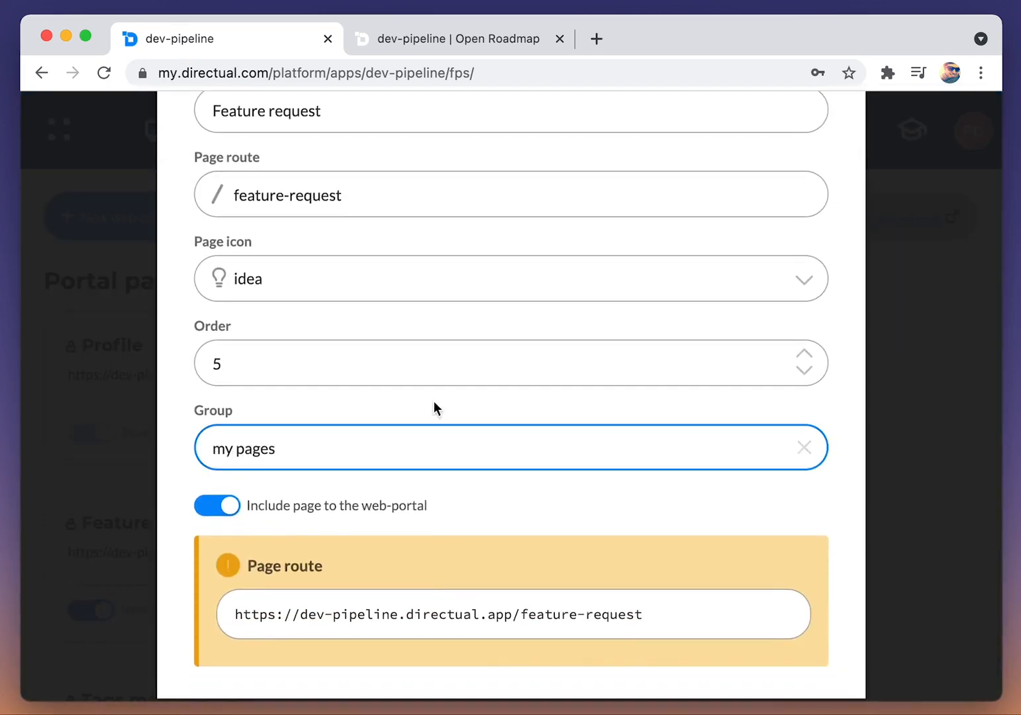
{"action": "scroll", "coordinate": [434, 401], "scroll_direction": "up", "scroll_amount": 5}
{"action": "left_click", "coordinate": [820, 141]}
Step: Reload the live portal and visit the Feature request and Open Roadmap pages to check the page grouping
{"action": "left_click", "coordinate": [392, 38]}
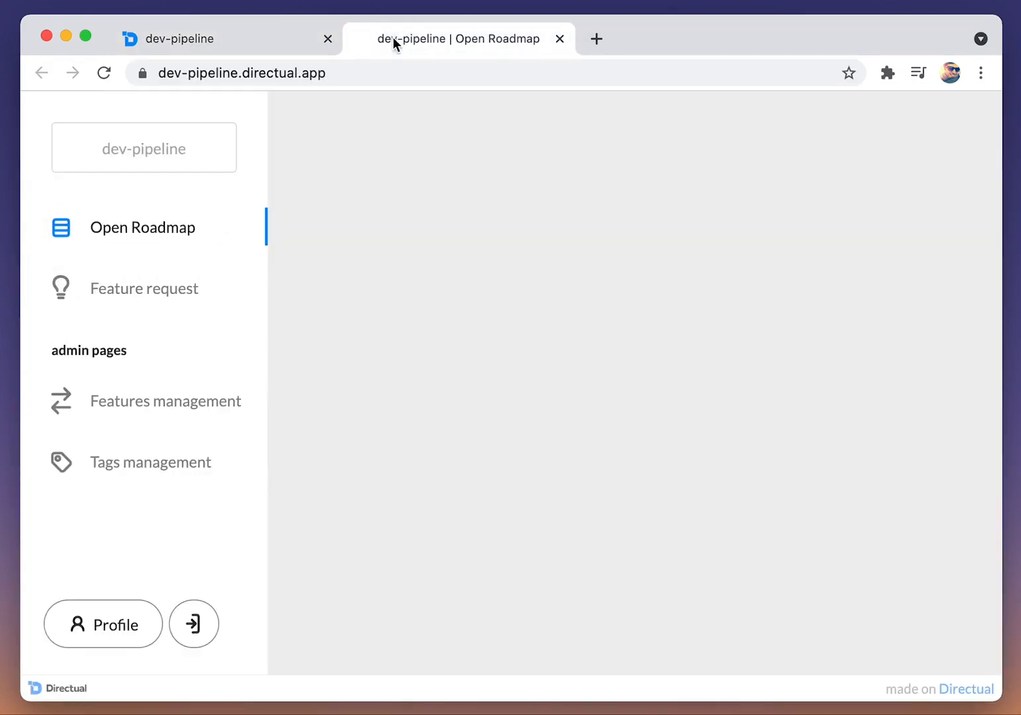
{"action": "key", "text": "super+r"}
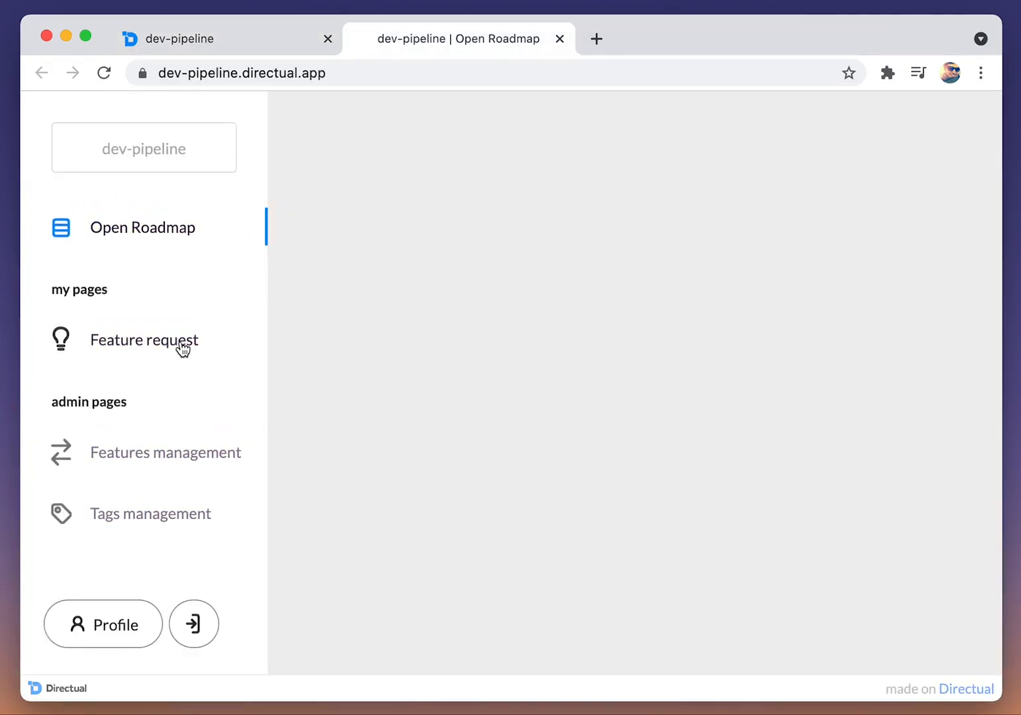
{"action": "left_click", "coordinate": [183, 349]}
{"action": "left_click", "coordinate": [181, 239]}
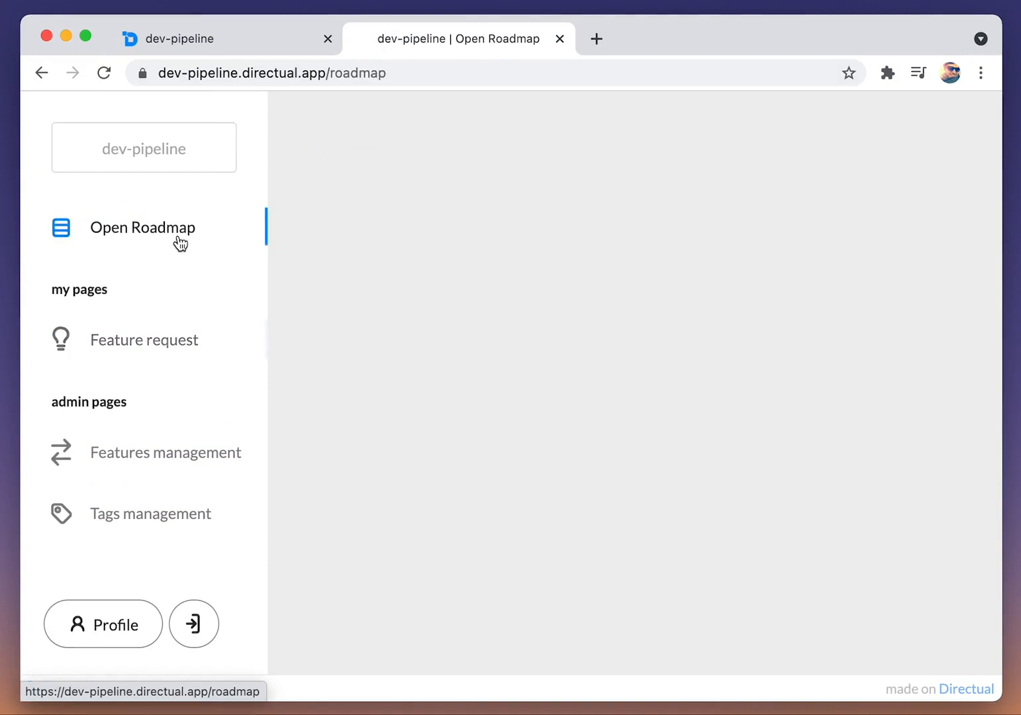
Step: In the page designer for Open Roadmap, show the page header and place a Markdown text component in the empty section
{"action": "left_click", "coordinate": [215, 41]}
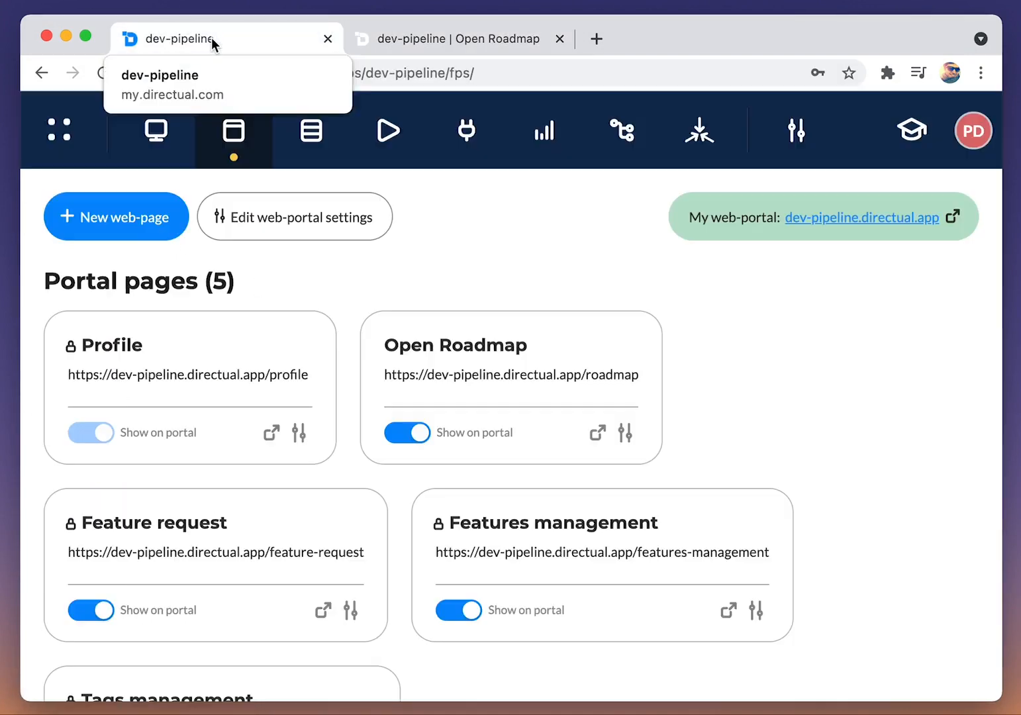
{"action": "left_click", "coordinate": [483, 387]}
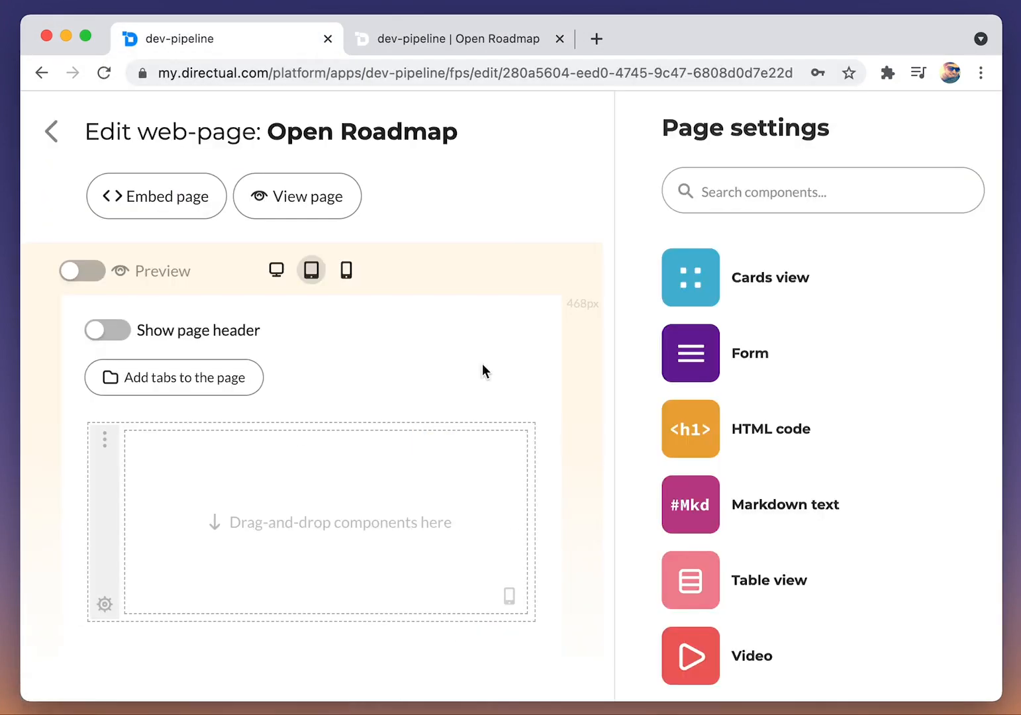
{"action": "left_click_drag", "start_coordinate": [607, 387], "coordinate": [722, 384]}
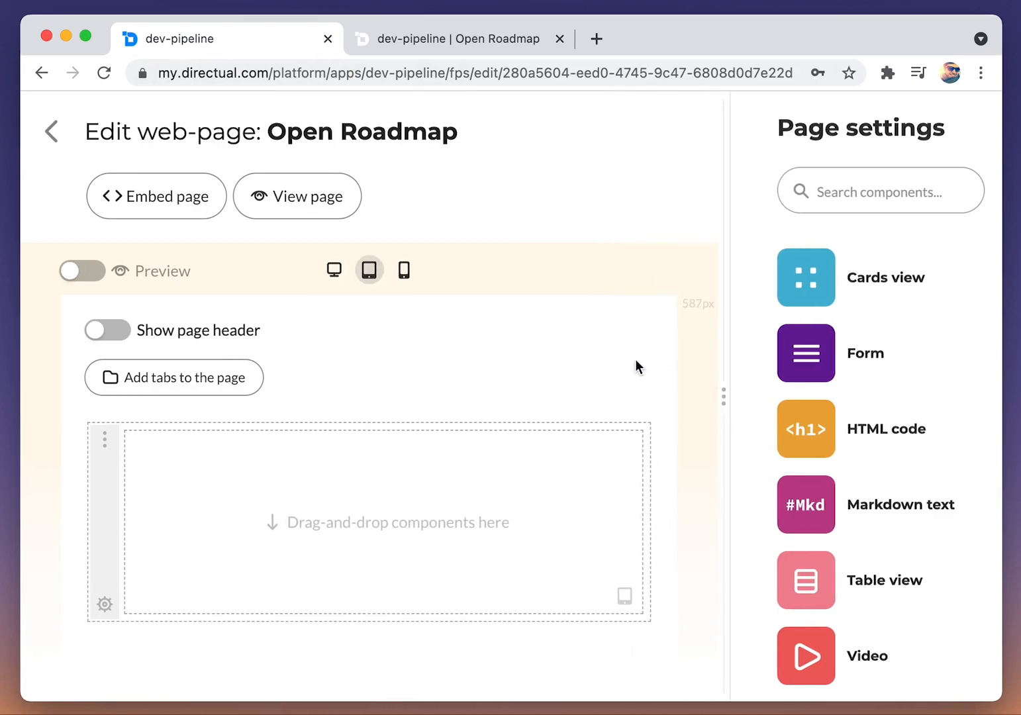
{"action": "left_click", "coordinate": [118, 337]}
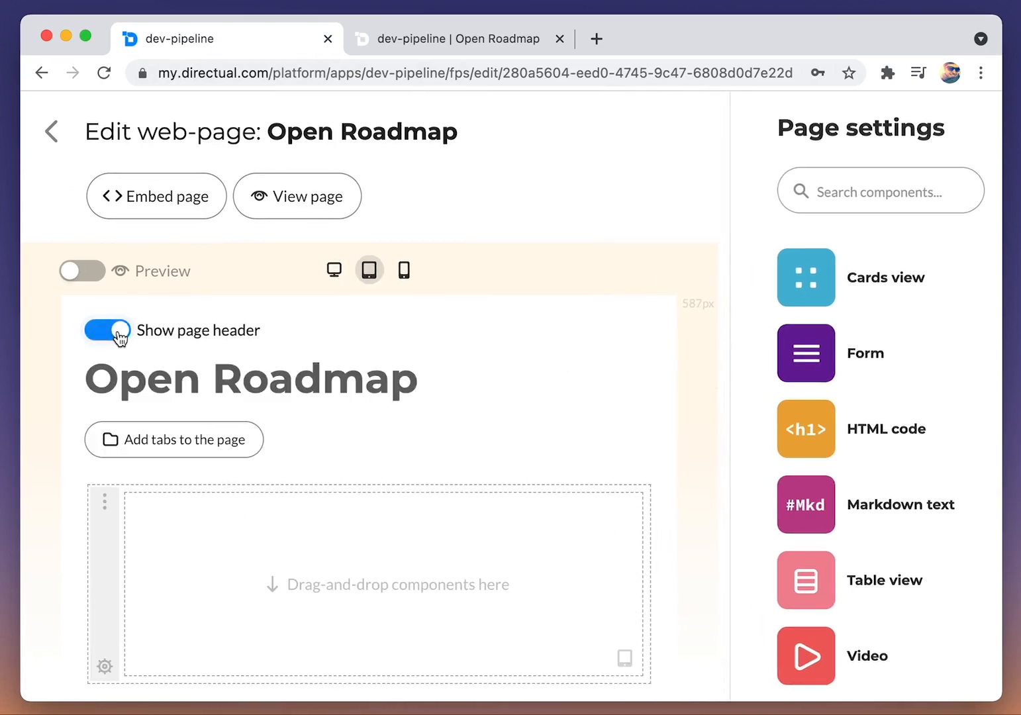
{"action": "left_click_drag", "start_coordinate": [806, 505], "coordinate": [342, 509]}
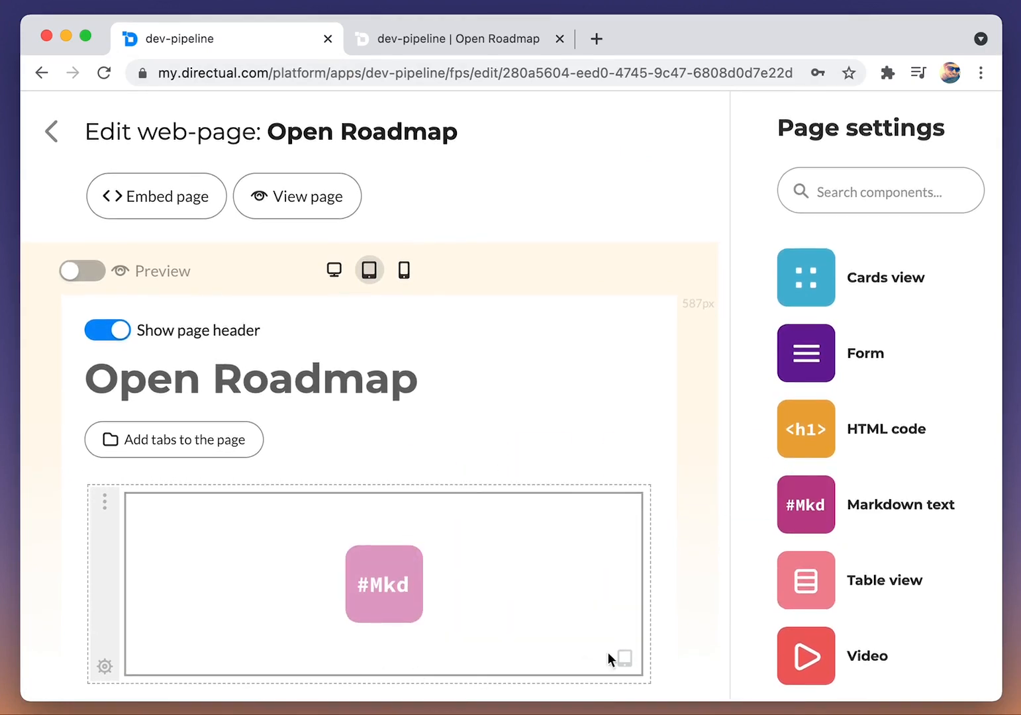
Step: Add a section below the Markdown text and divide it into three columns of 33%, 34% and 33% width
{"action": "left_click", "coordinate": [372, 689]}
{"action": "left_click", "coordinate": [104, 675]}
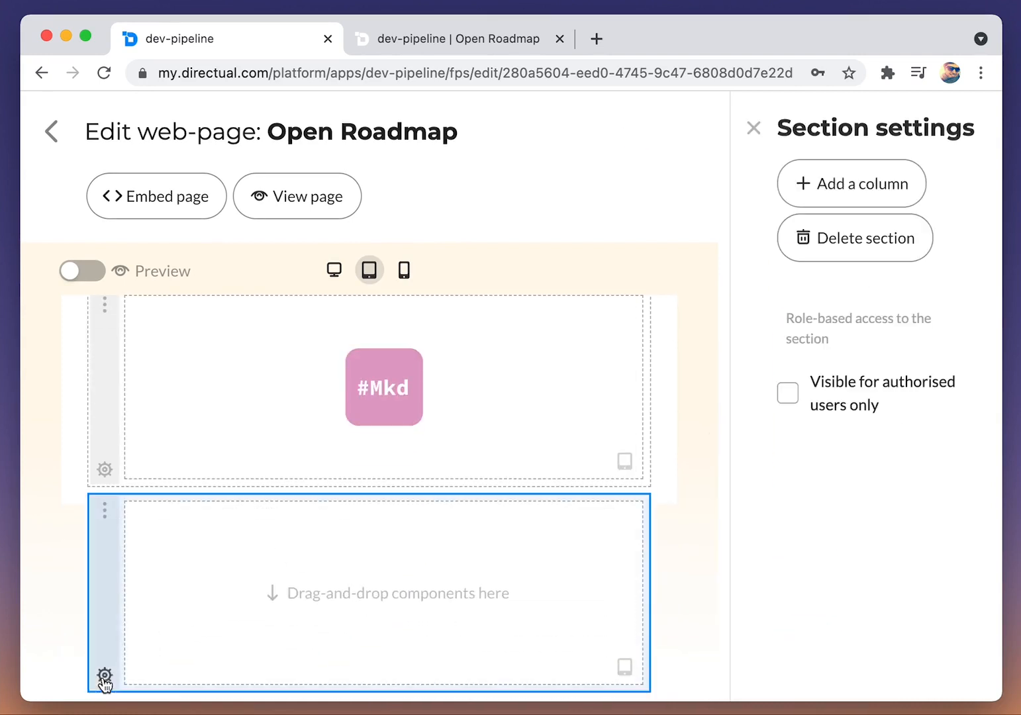
{"action": "left_click", "coordinate": [841, 191]}
{"action": "left_click", "coordinate": [836, 196]}
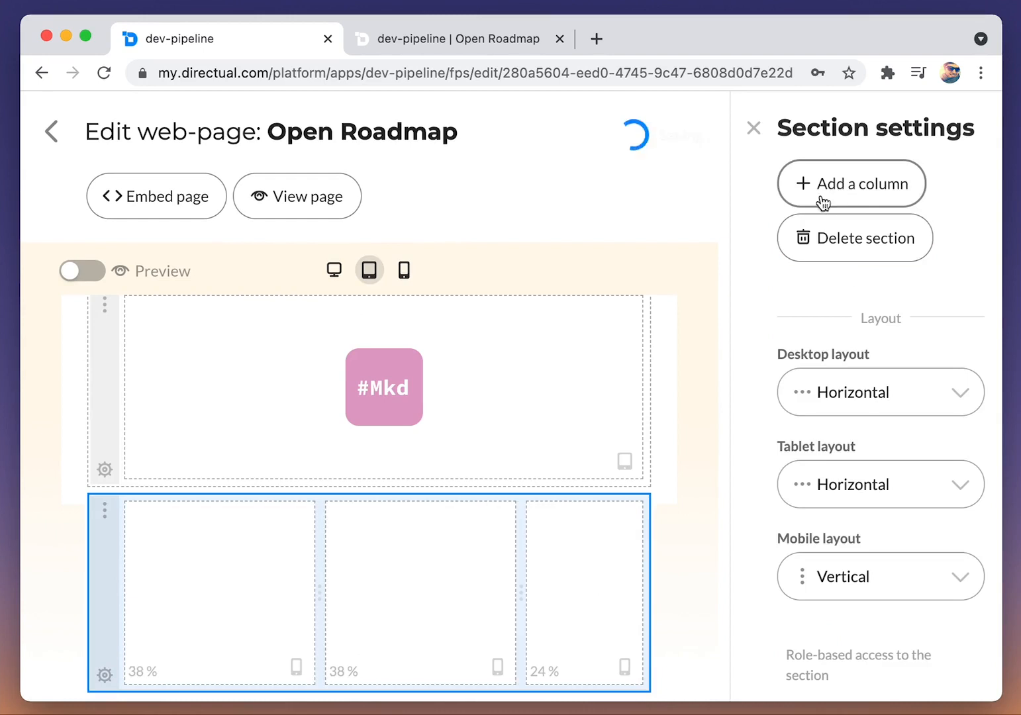
{"action": "left_click_drag", "start_coordinate": [315, 583], "coordinate": [294, 586]}
{"action": "left_click_drag", "start_coordinate": [522, 598], "coordinate": [476, 600]}
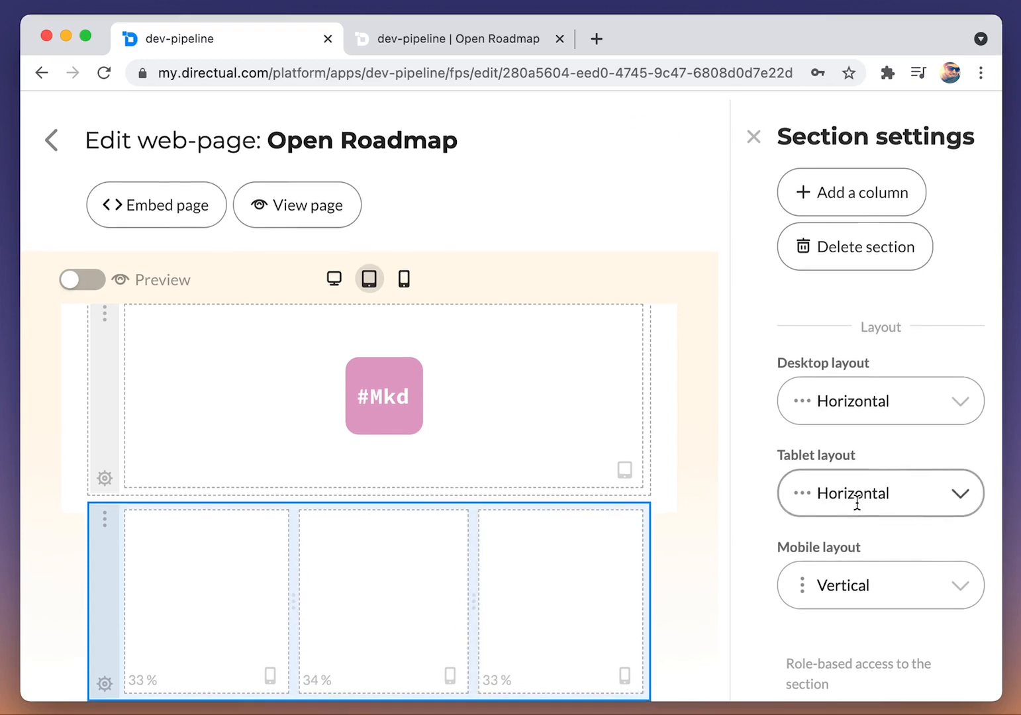
Step: Set the Markdown component's text to "That is Open Development pipeline!"
{"action": "left_click", "coordinate": [280, 426]}
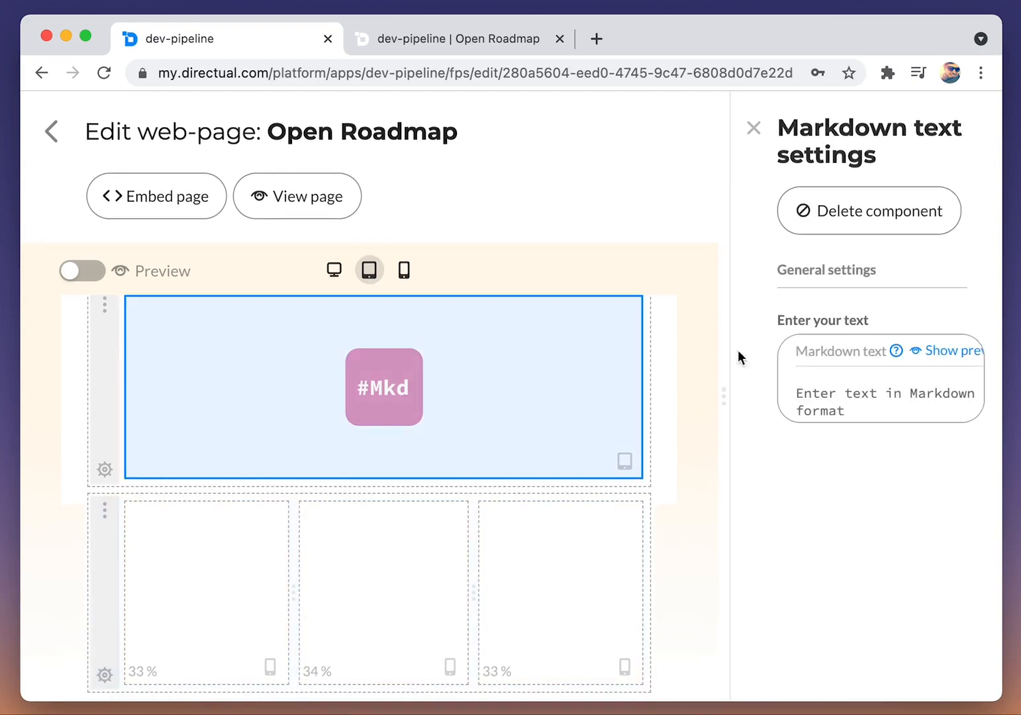
{"action": "left_click_drag", "start_coordinate": [729, 386], "coordinate": [709, 390]}
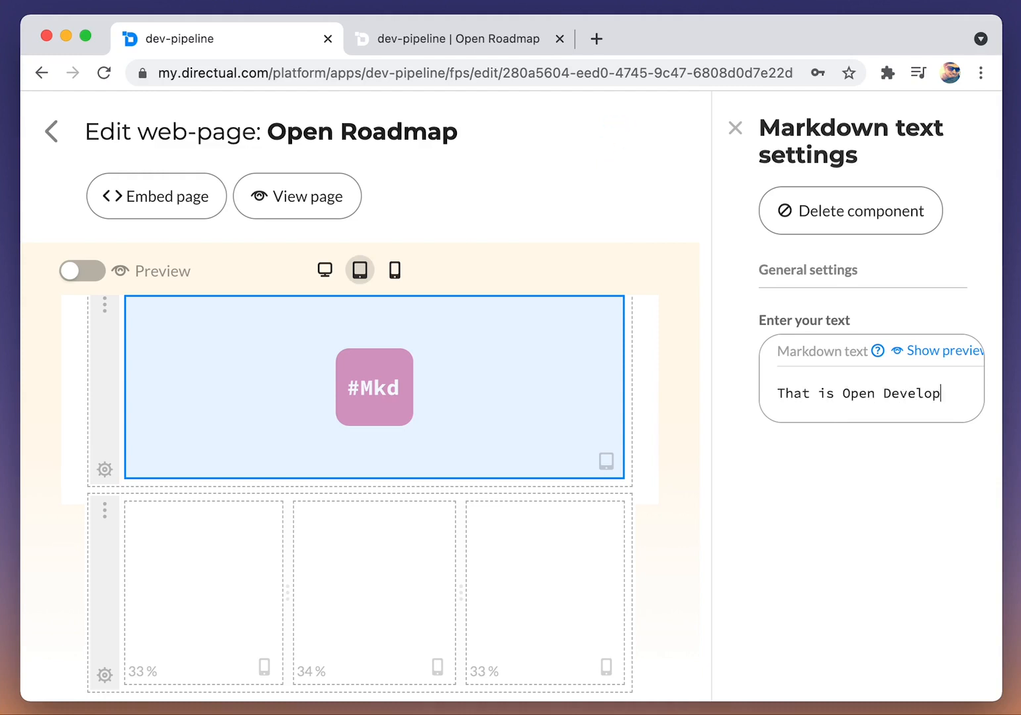
{"action": "type", "text": "pipeline!"}
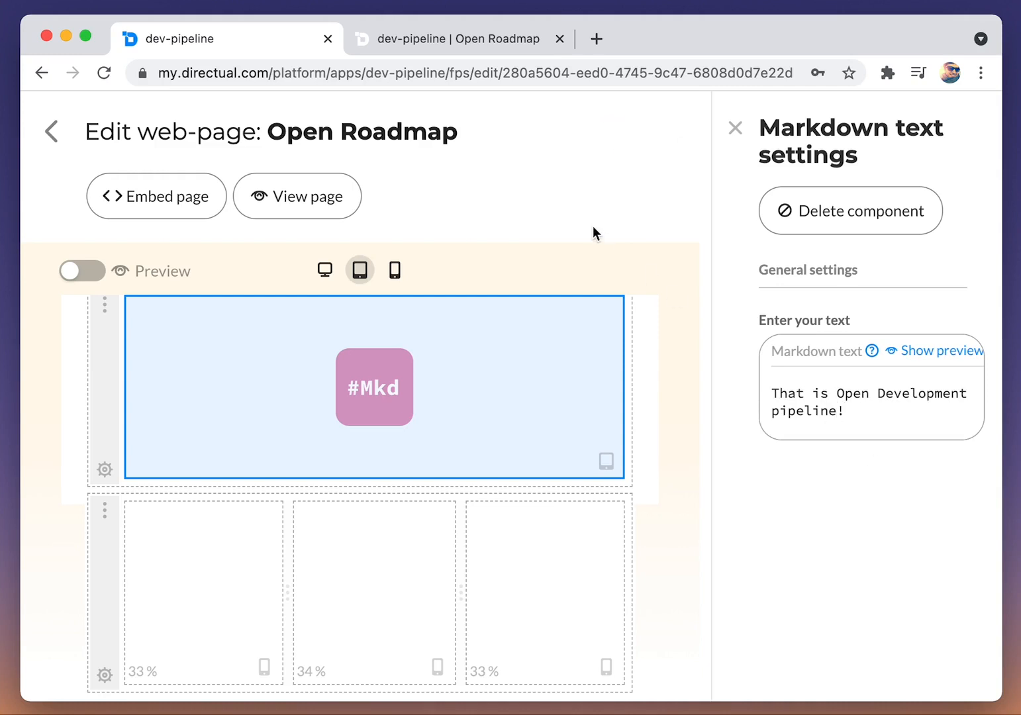
Step: Reload the live Open Roadmap page to check its header and Markdown text, and return to the page designer
{"action": "left_click", "coordinate": [472, 51]}
{"action": "key", "text": "super+r"}
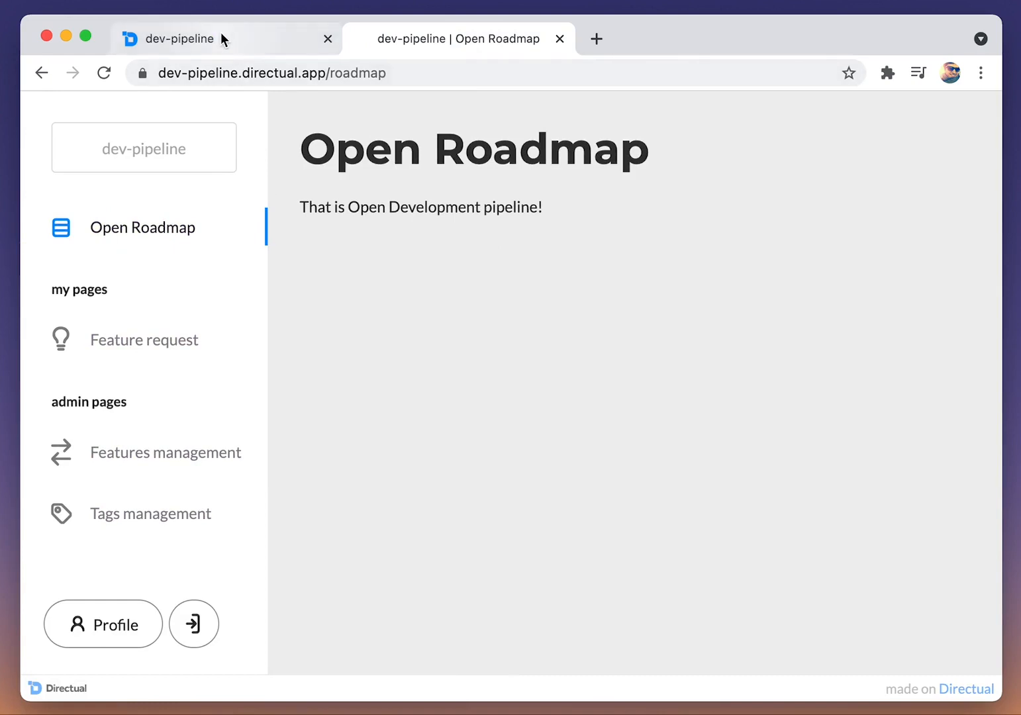
{"action": "left_click", "coordinate": [222, 39]}
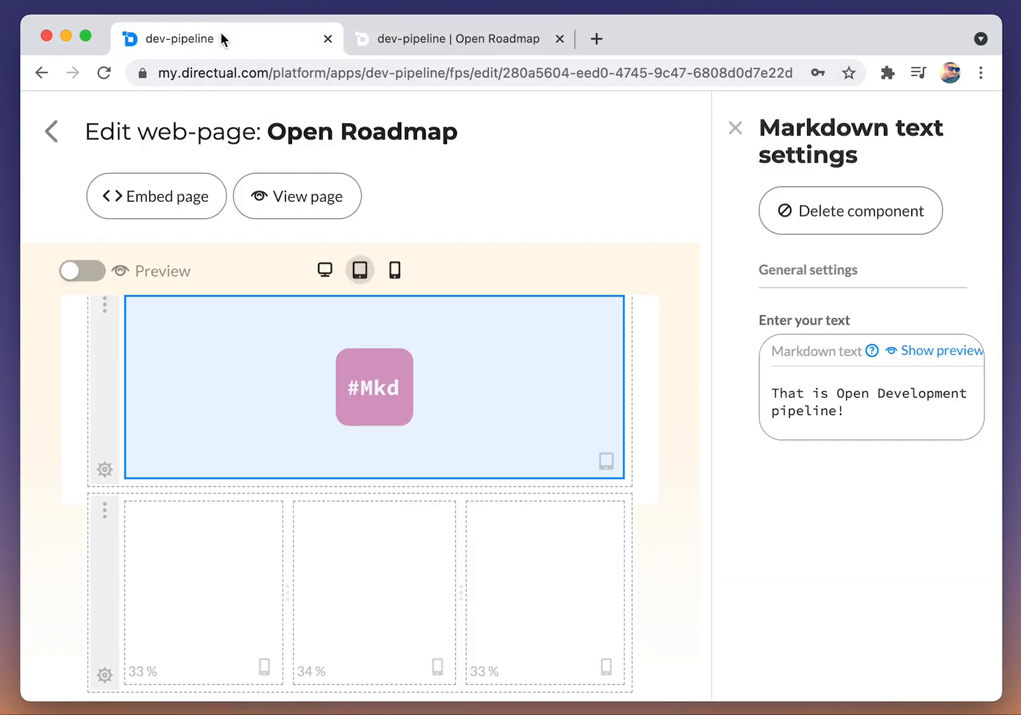
Step: Place a Cards view component in each of the three columns of the lower section
{"action": "left_click", "coordinate": [210, 525]}
{"action": "left_click", "coordinate": [415, 572]}
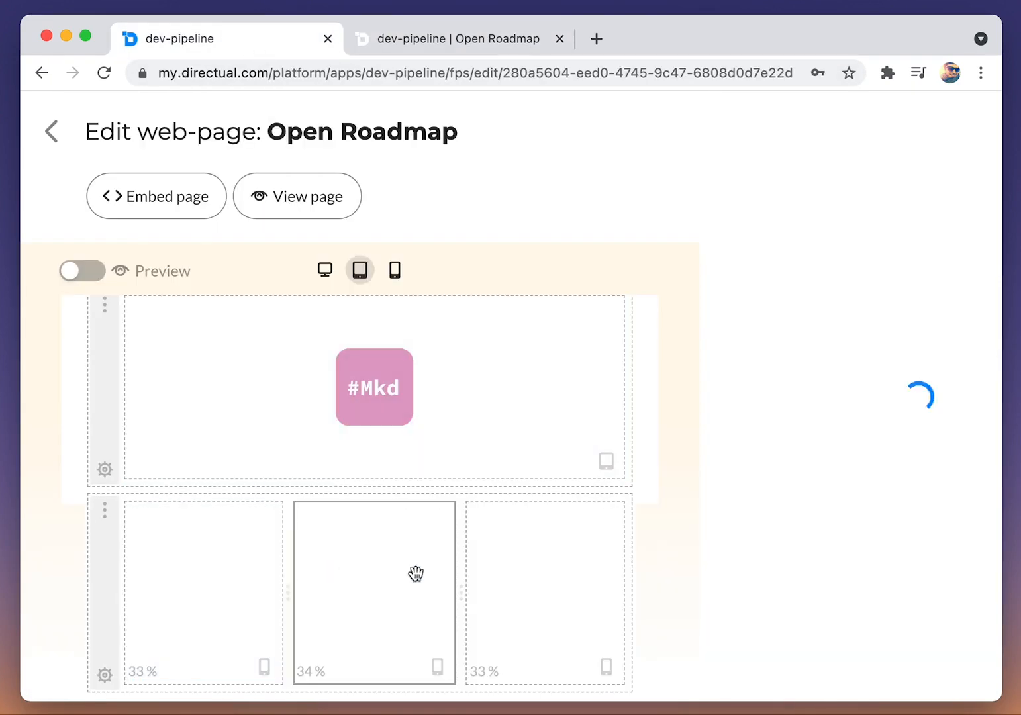
{"action": "left_click", "coordinate": [533, 573]}
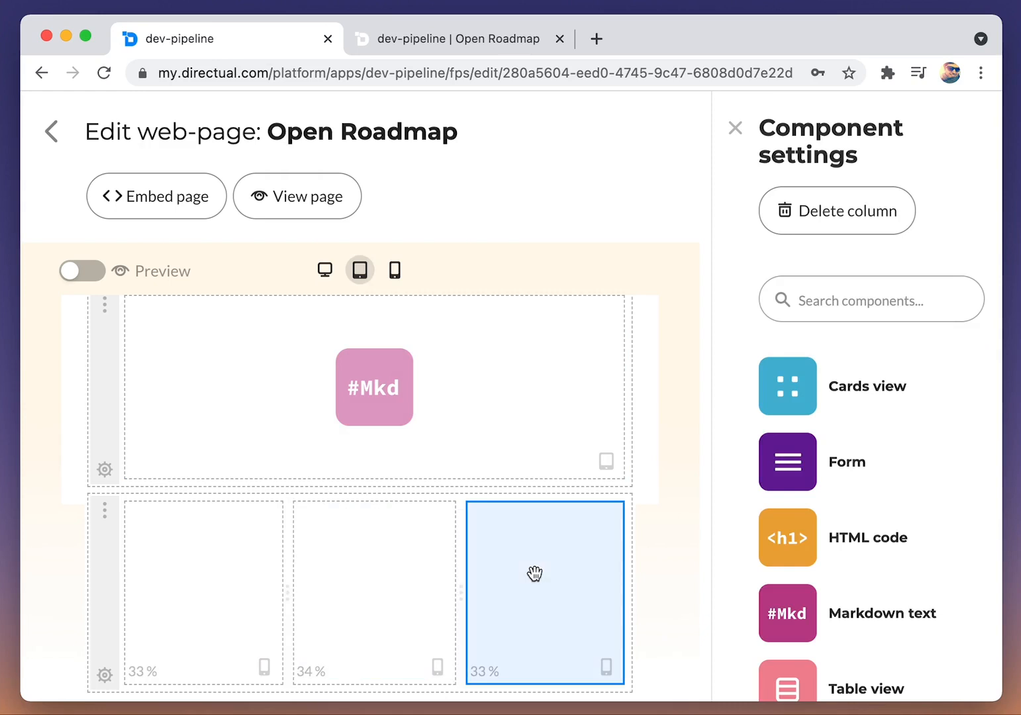
{"action": "left_click", "coordinate": [227, 581]}
{"action": "left_click_drag", "start_coordinate": [814, 387], "coordinate": [212, 596]}
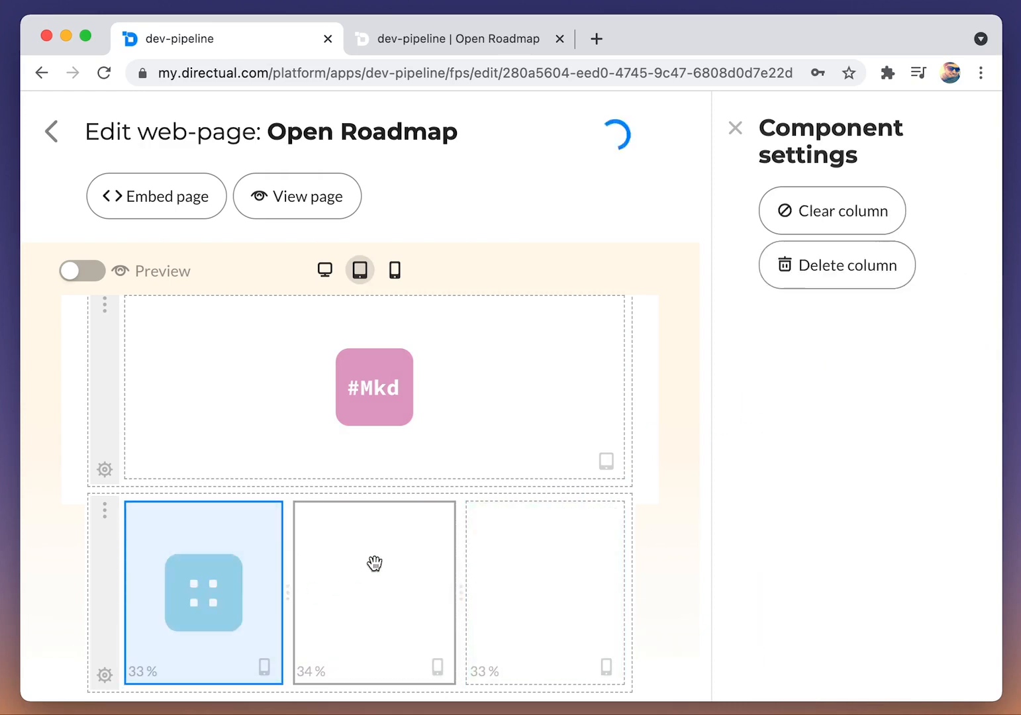
{"action": "left_click", "coordinate": [401, 575]}
{"action": "left_click_drag", "start_coordinate": [805, 392], "coordinate": [390, 608]}
{"action": "left_click", "coordinate": [540, 569]}
{"action": "left_click_drag", "start_coordinate": [778, 401], "coordinate": [587, 561]}
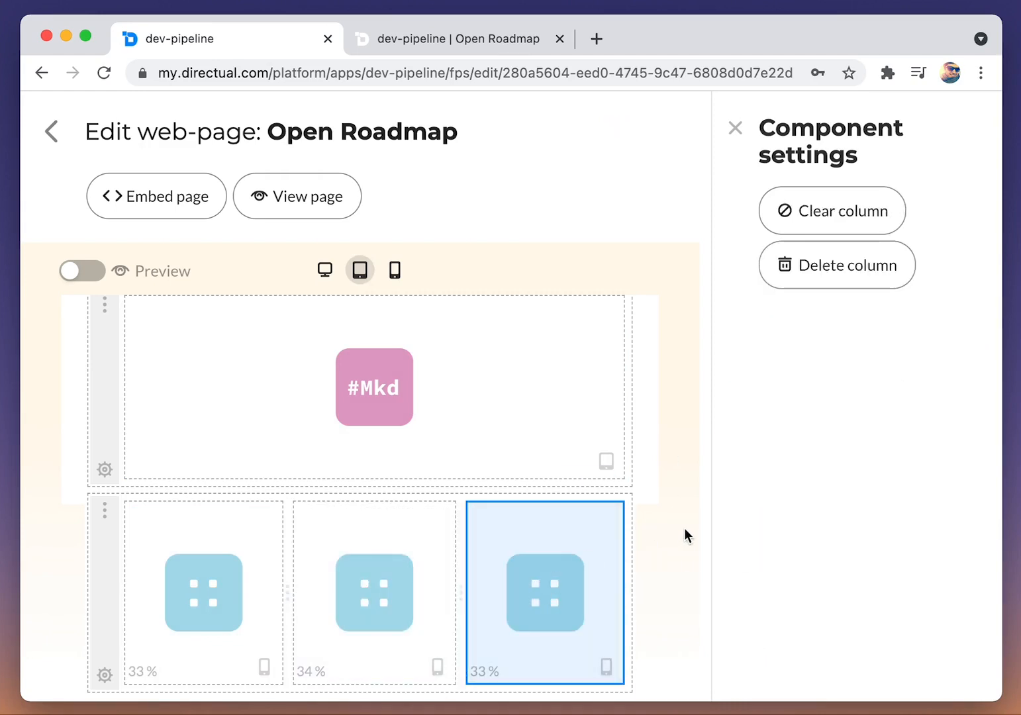
Step: Reload the live Open Roadmap page to check the three Cards view columns, and return to the platform
{"action": "left_click", "coordinate": [398, 48]}
{"action": "key", "text": "super+r"}
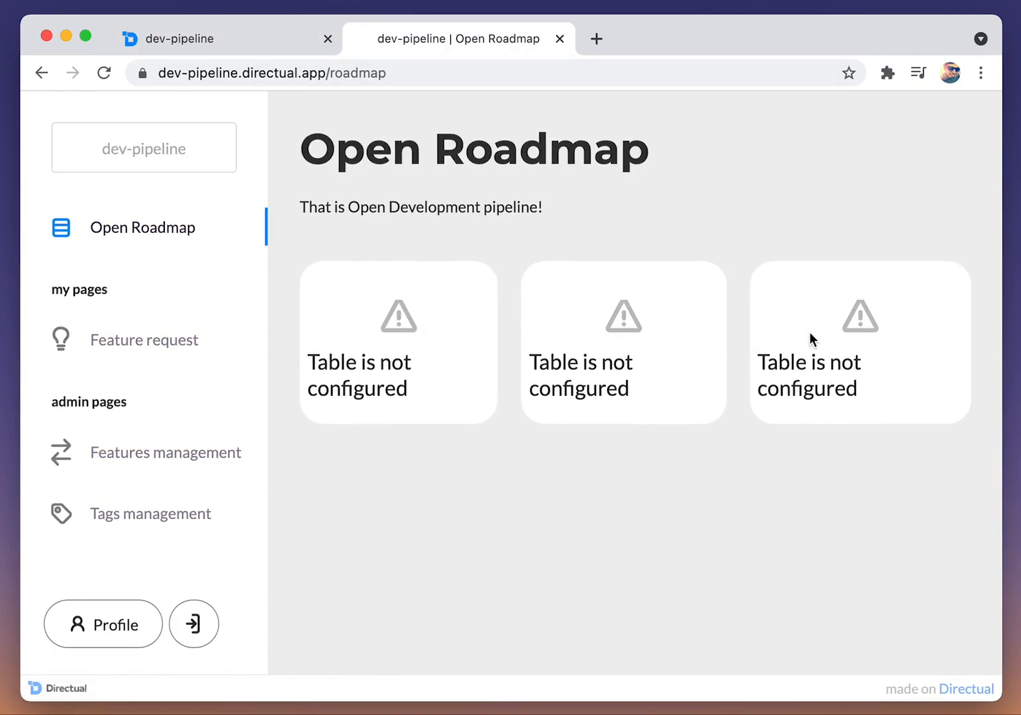
{"action": "left_click", "coordinate": [216, 39]}
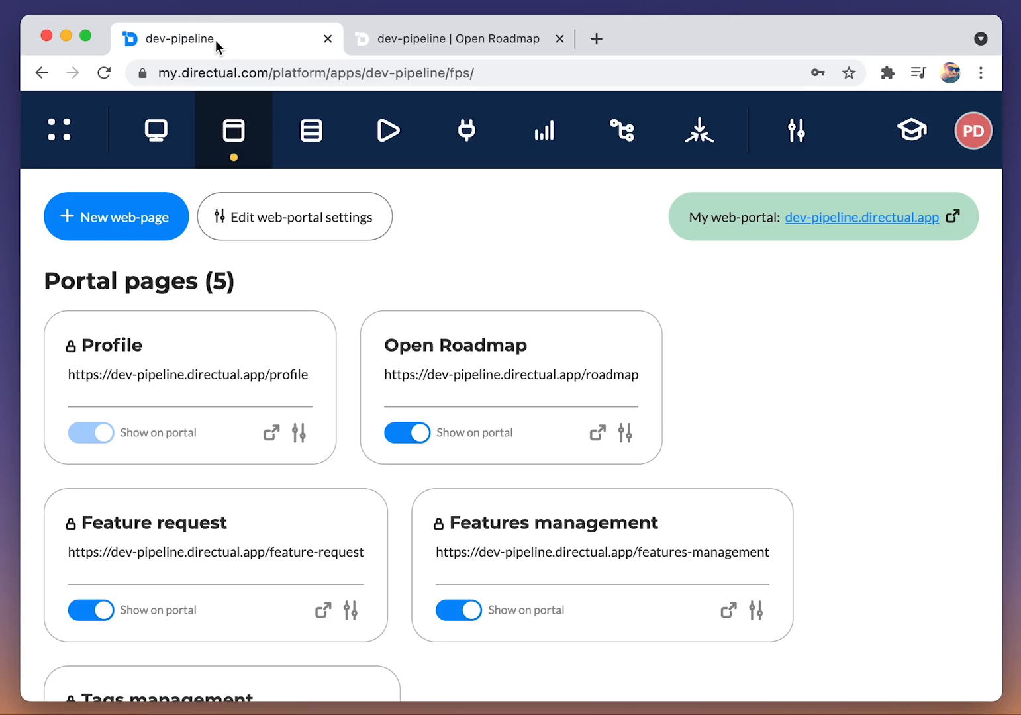
Step: Select the Warm Night color scheme in the appearance options of the web-portal settings
{"action": "left_click", "coordinate": [321, 232]}
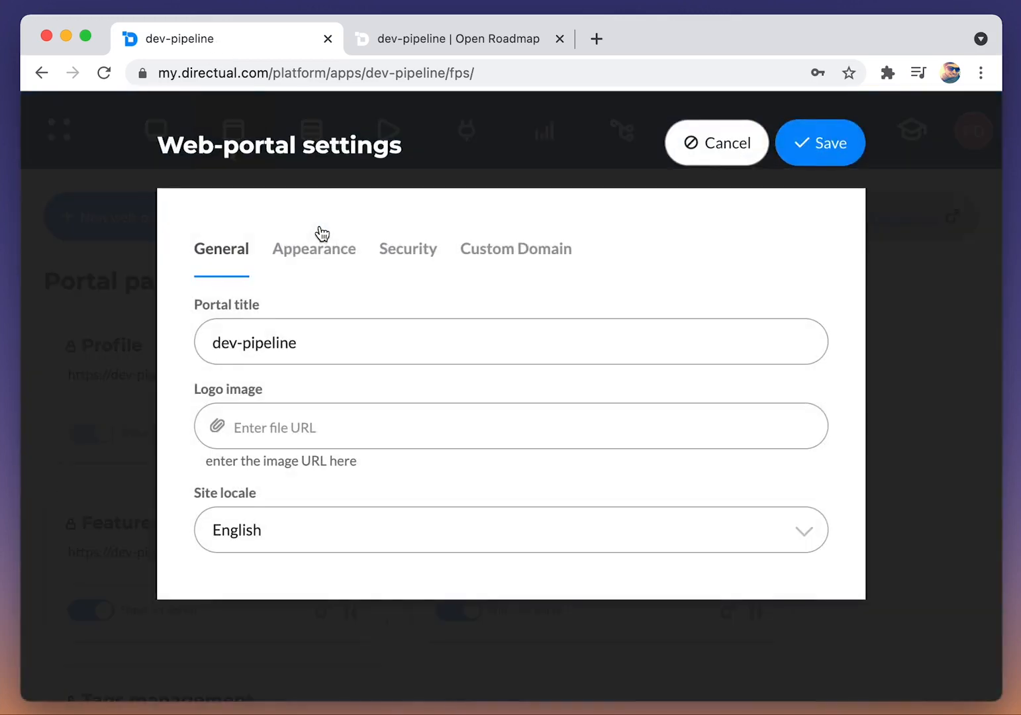
{"action": "left_click", "coordinate": [319, 253]}
{"action": "scroll", "coordinate": [320, 254], "scroll_direction": "down", "scroll_amount": 3}
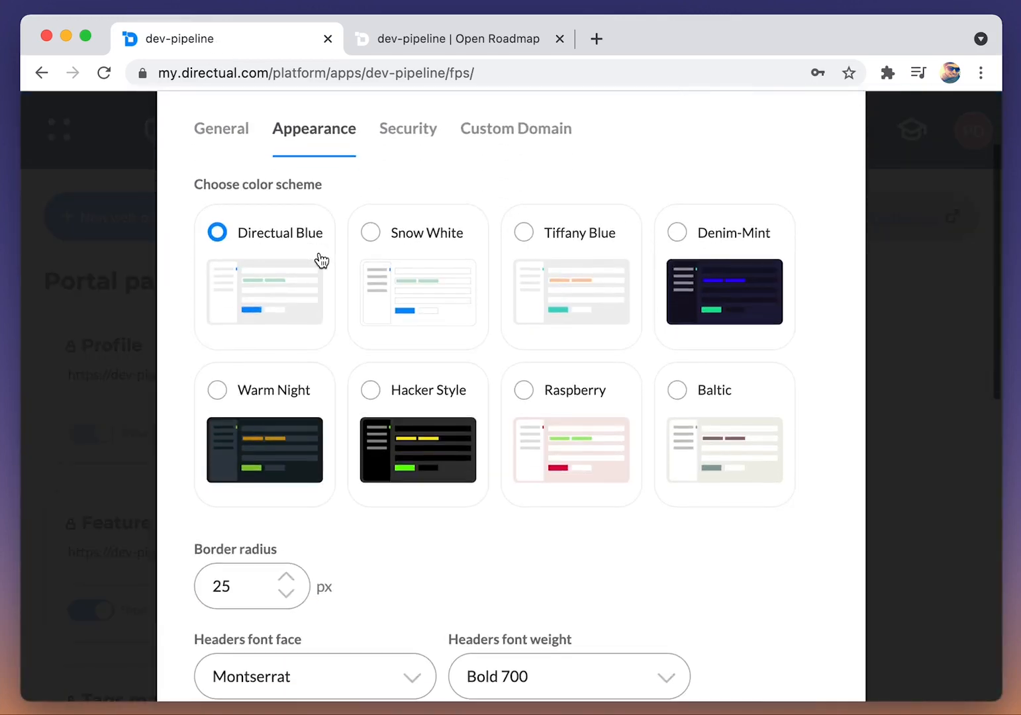
{"action": "left_click", "coordinate": [275, 438]}
{"action": "scroll", "coordinate": [275, 437], "scroll_direction": "down", "scroll_amount": 5}
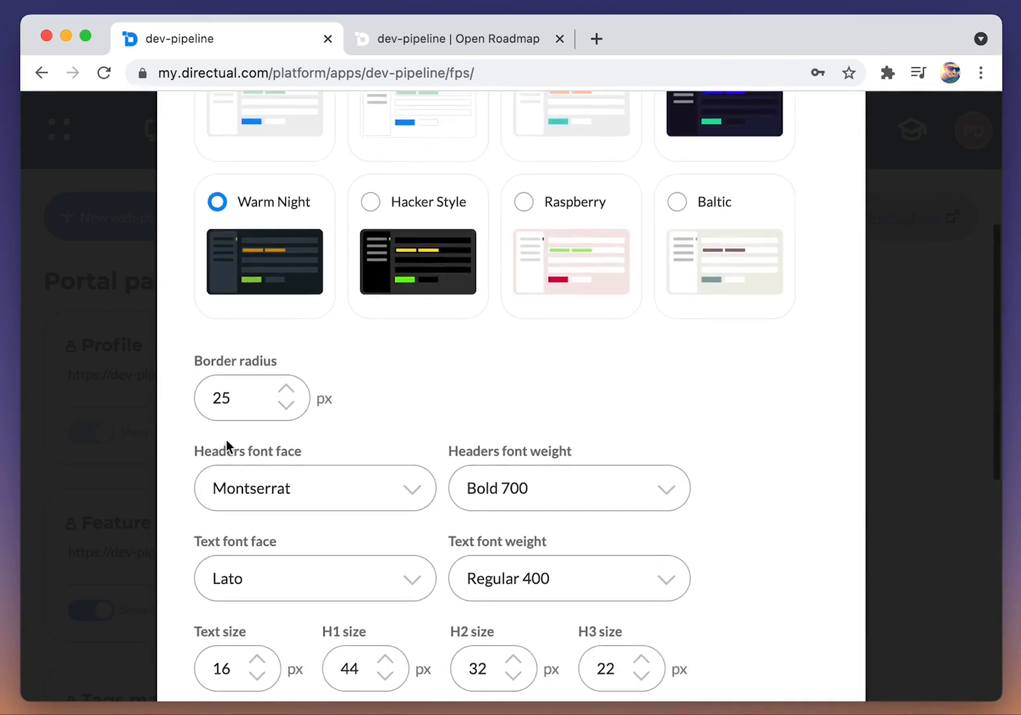
Step: Set the border radius to 12 px and the headers font to Courier New with Medium 500 weight
{"action": "left_click", "coordinate": [331, 481]}
{"action": "scroll", "coordinate": [339, 573], "scroll_direction": "down", "scroll_amount": 3}
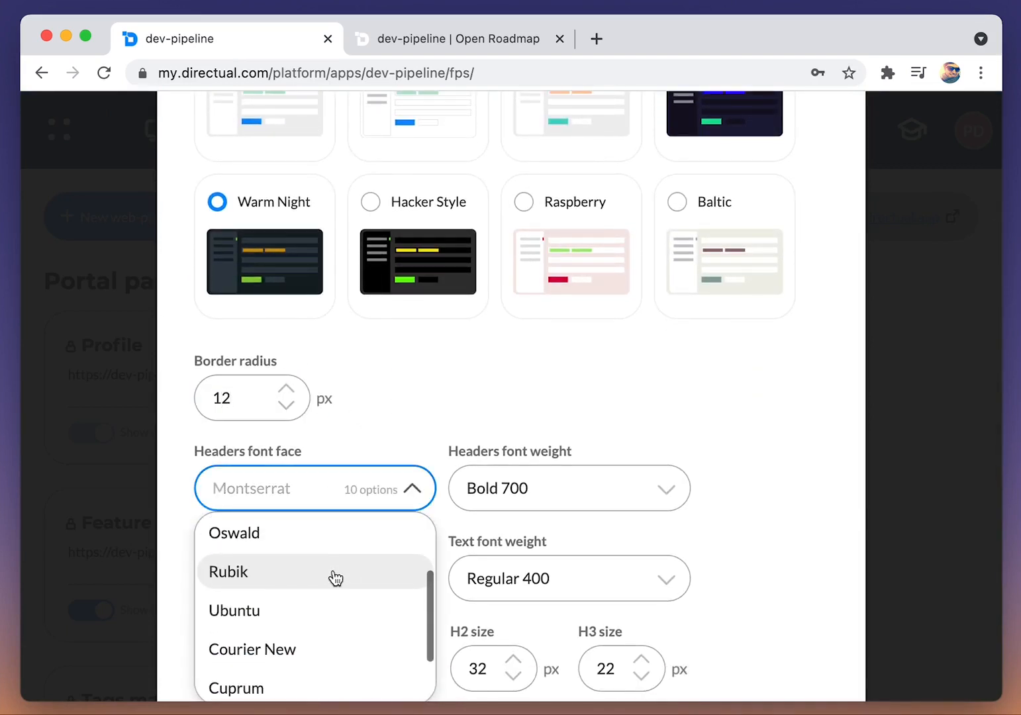
{"action": "scroll", "coordinate": [327, 583], "scroll_direction": "down", "scroll_amount": 1}
{"action": "left_click", "coordinate": [313, 611]}
{"action": "left_click", "coordinate": [464, 488]}
{"action": "left_click", "coordinate": [540, 612]}
Step: Set the text font face to Ubuntu and review the sample text
{"action": "scroll", "coordinate": [717, 502], "scroll_direction": "down", "scroll_amount": 3}
{"action": "left_click", "coordinate": [397, 490]}
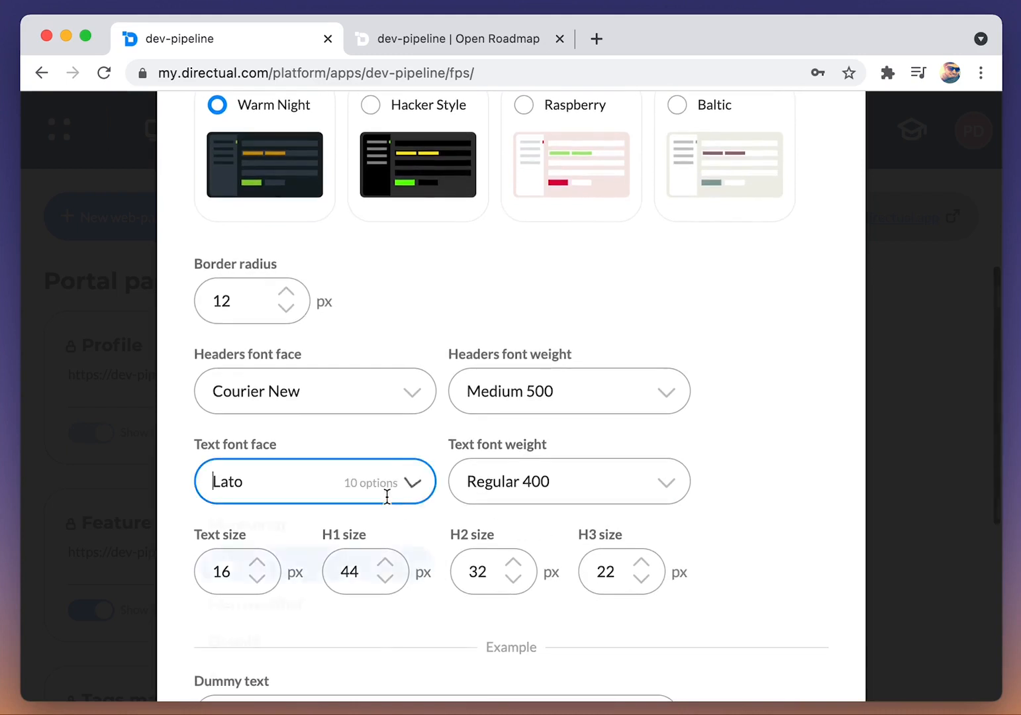
{"action": "scroll", "coordinate": [315, 570], "scroll_direction": "down", "scroll_amount": 3}
{"action": "scroll", "coordinate": [315, 569], "scroll_direction": "down", "scroll_amount": 1}
{"action": "left_click", "coordinate": [285, 604]}
{"action": "scroll", "coordinate": [732, 519], "scroll_direction": "down", "scroll_amount": 4}
{"action": "scroll", "coordinate": [658, 568], "scroll_direction": "up", "scroll_amount": 2}
Step: Set the headers font weight to Bold 700 and review the sample headings
{"action": "left_click", "coordinate": [531, 275]}
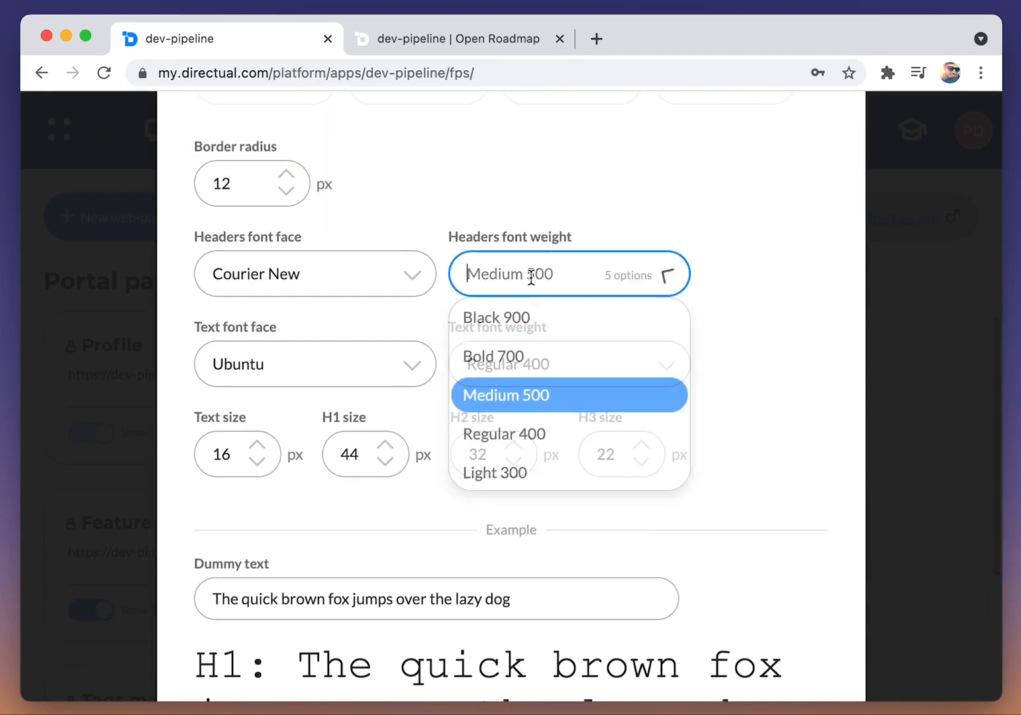
{"action": "left_click", "coordinate": [531, 361]}
{"action": "scroll", "coordinate": [733, 379], "scroll_direction": "down", "scroll_amount": 4}
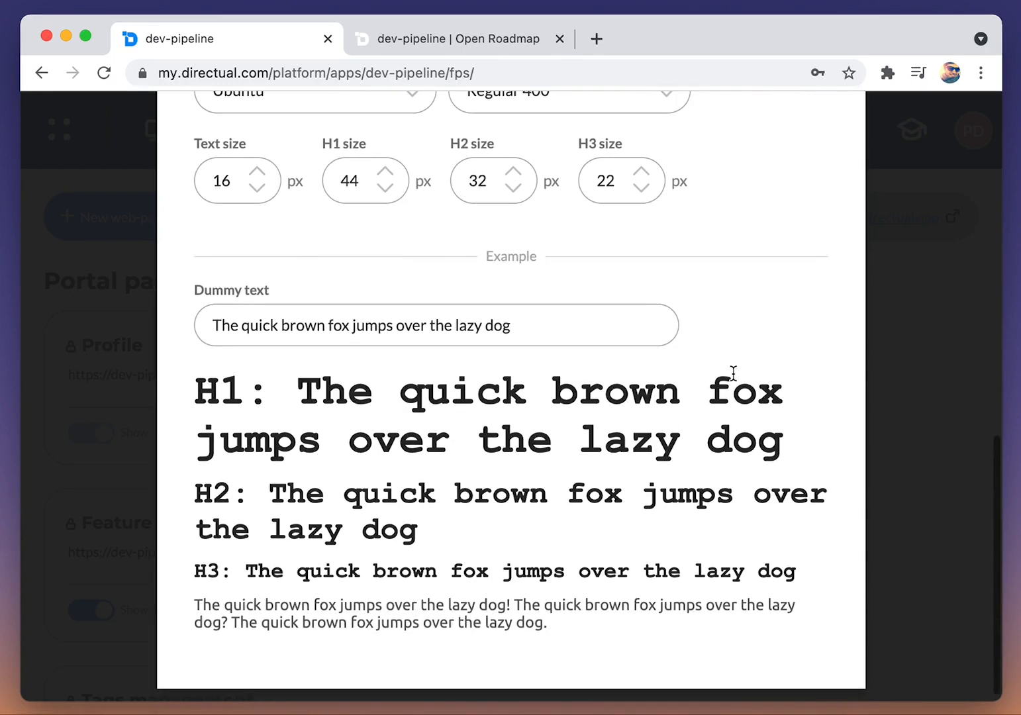
Step: Set the text font face to Nunito and review the sample text
{"action": "scroll", "coordinate": [734, 379], "scroll_direction": "up", "scroll_amount": 3}
{"action": "left_click", "coordinate": [285, 305]}
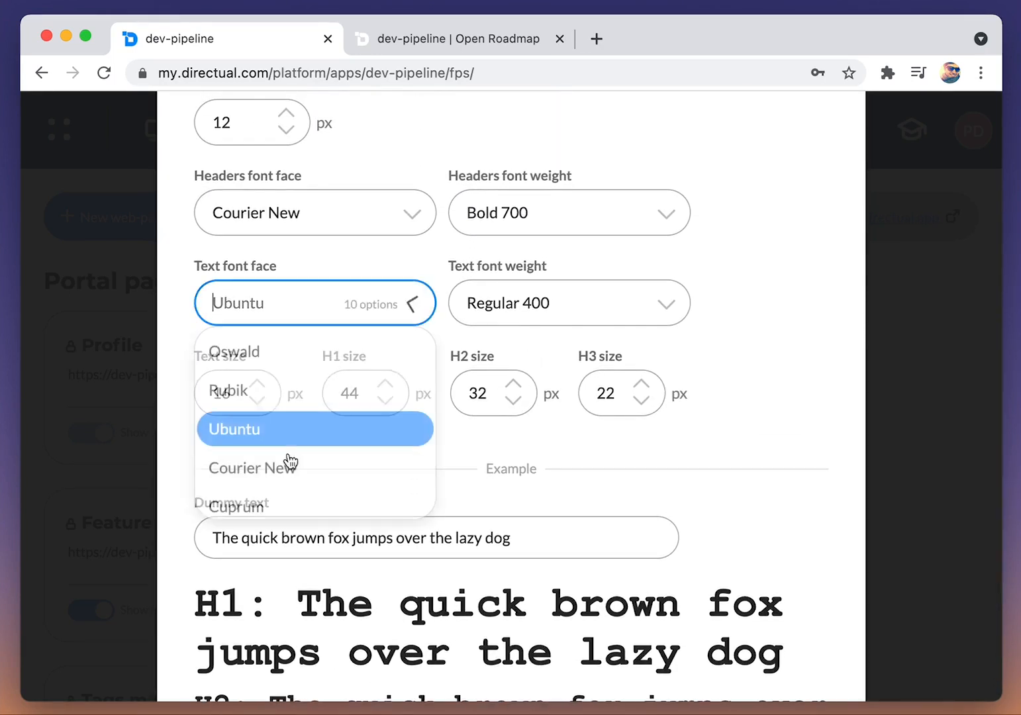
{"action": "scroll", "coordinate": [293, 450], "scroll_direction": "down", "scroll_amount": 3}
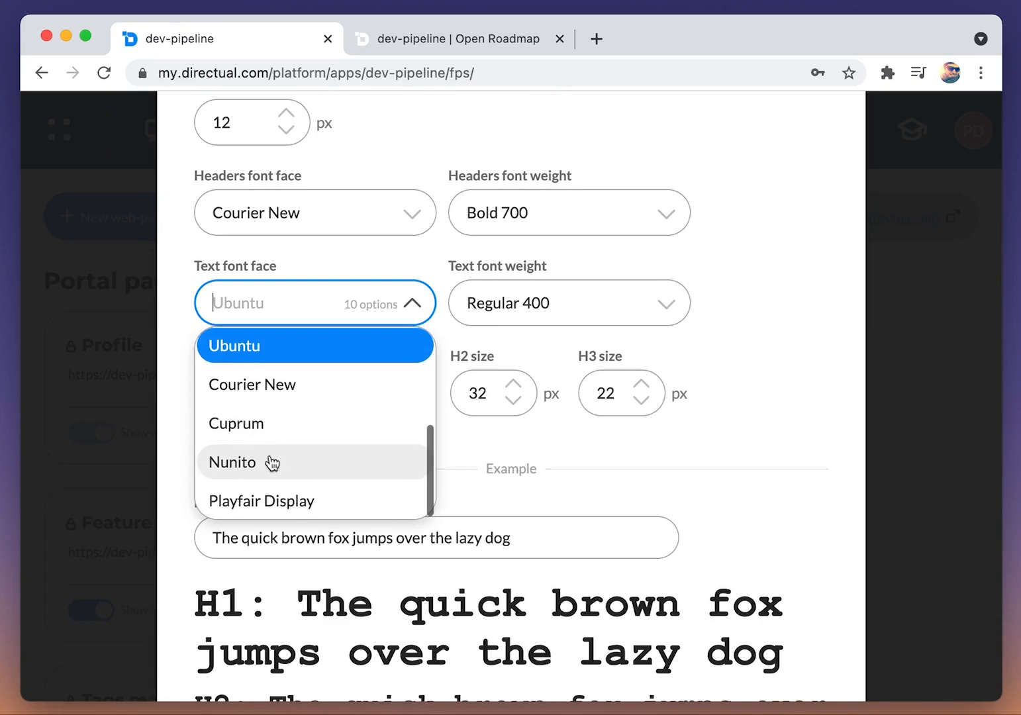
{"action": "left_click", "coordinate": [272, 463]}
{"action": "scroll", "coordinate": [771, 426], "scroll_direction": "down", "scroll_amount": 2}
{"action": "scroll", "coordinate": [770, 425], "scroll_direction": "up", "scroll_amount": 1}
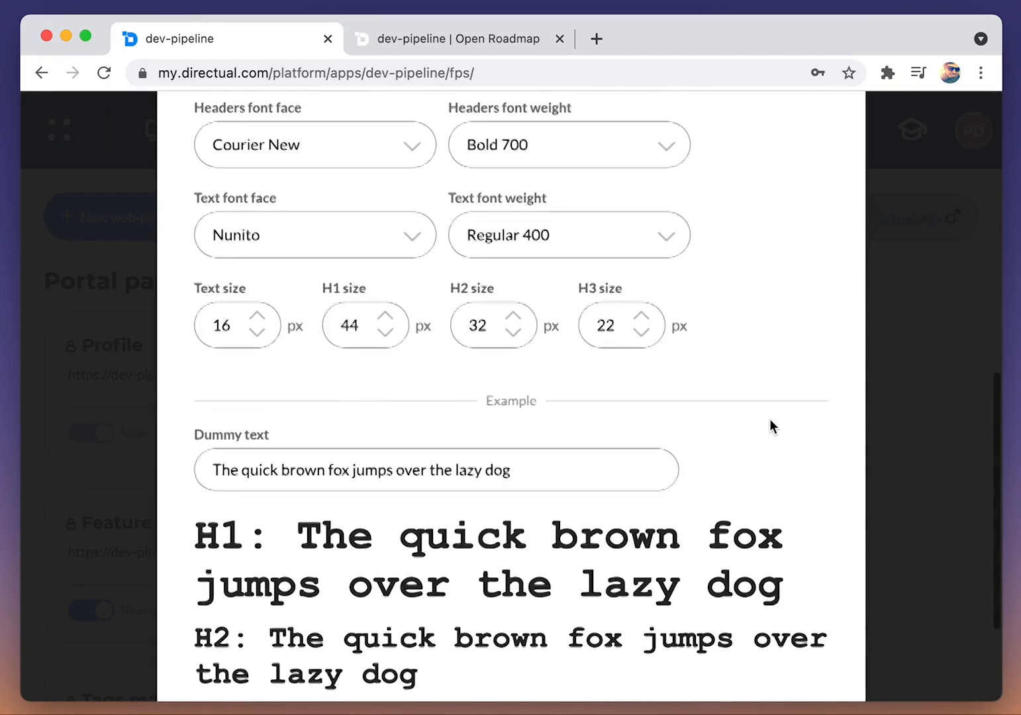
Step: Set the H1 size to 38 px
{"action": "scroll", "coordinate": [401, 353], "scroll_direction": "down", "scroll_amount": 1}
{"action": "left_click", "coordinate": [388, 284]}
{"action": "left_click", "coordinate": [388, 284]}
{"action": "left_click", "coordinate": [388, 285]}
{"action": "left_click", "coordinate": [388, 285]}
{"action": "left_click", "coordinate": [388, 284]}
{"action": "left_click", "coordinate": [385, 284]}
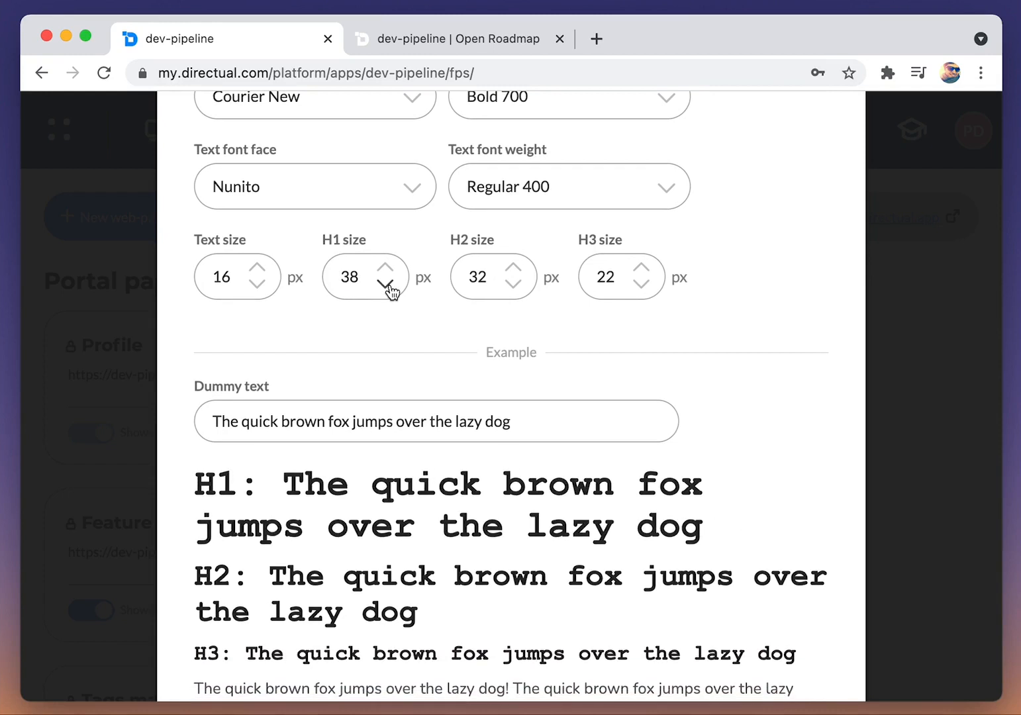
Step: Set the H2 size to 28 px and the H3 size to 20 px
{"action": "left_click", "coordinate": [515, 285]}
{"action": "left_click", "coordinate": [515, 285]}
{"action": "left_click", "coordinate": [514, 285]}
{"action": "left_click", "coordinate": [514, 285]}
{"action": "left_click", "coordinate": [514, 285]}
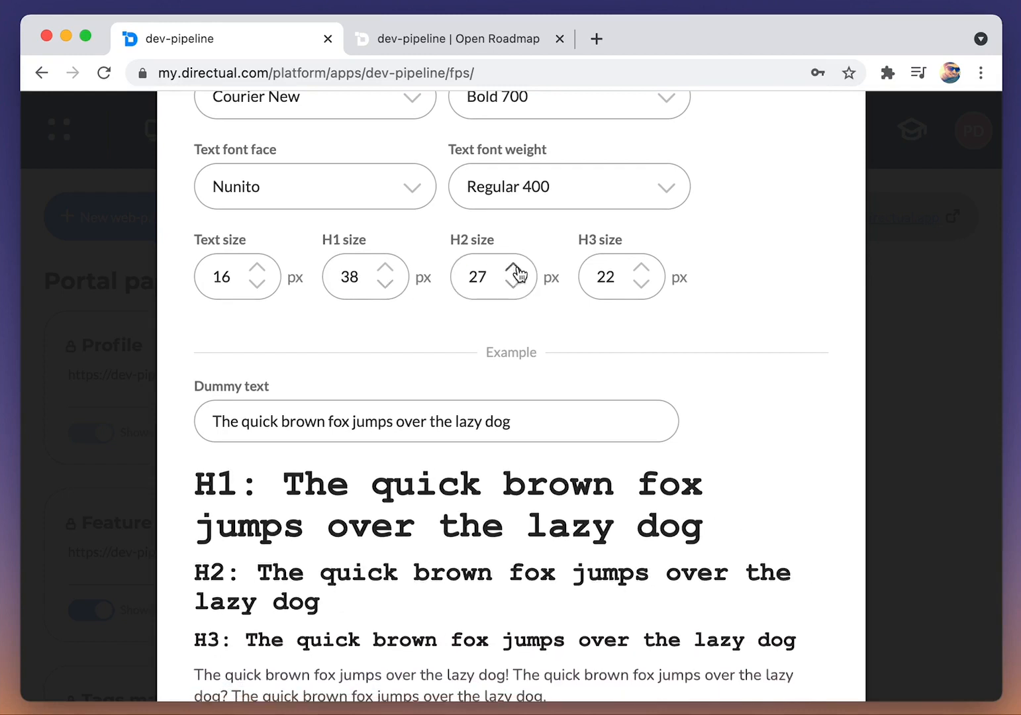
{"action": "left_click", "coordinate": [515, 269]}
{"action": "left_click", "coordinate": [642, 284]}
{"action": "left_click", "coordinate": [642, 284]}
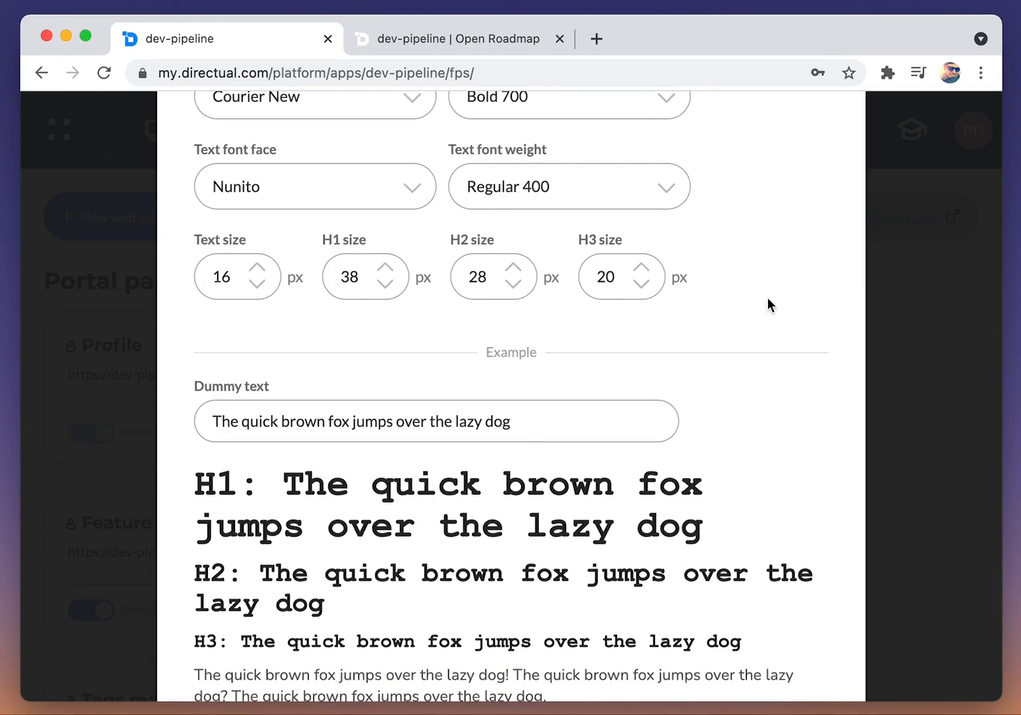
Step: Review the sample text in the new fonts and sizes, and save the web-portal settings
{"action": "scroll", "coordinate": [767, 298], "scroll_direction": "down", "scroll_amount": 1}
{"action": "scroll", "coordinate": [730, 317], "scroll_direction": "up", "scroll_amount": 10}
{"action": "left_click", "coordinate": [816, 147]}
Step: Reload the live Open Roadmap page to check the new styling, and look at the portal's general settings for the logo image option
{"action": "left_click", "coordinate": [457, 40]}
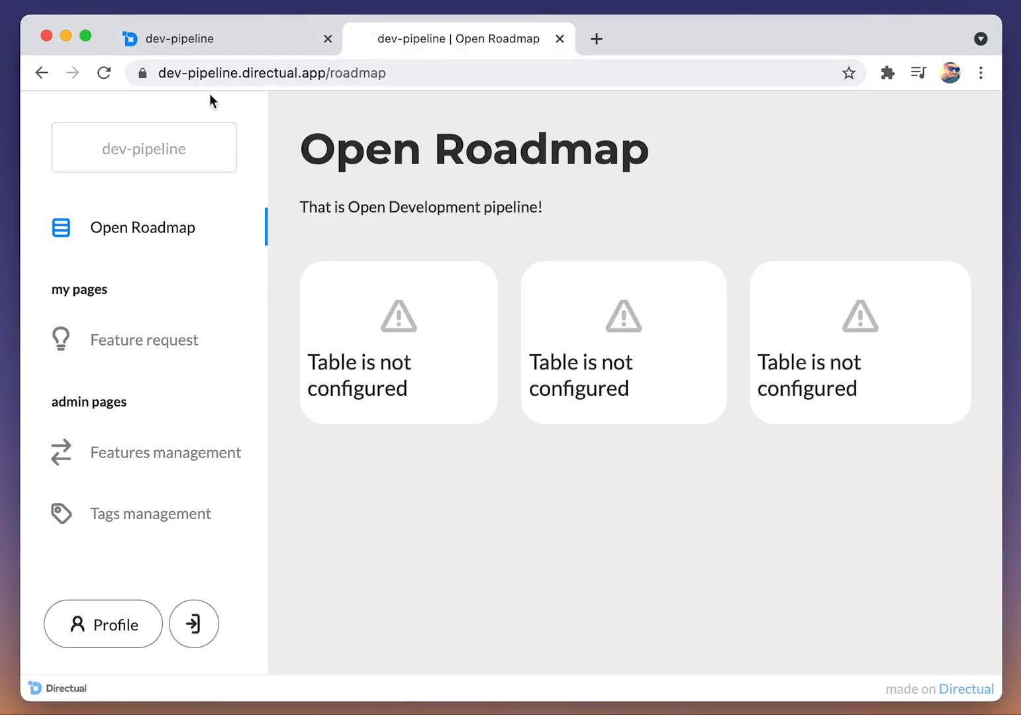
{"action": "left_click", "coordinate": [111, 76]}
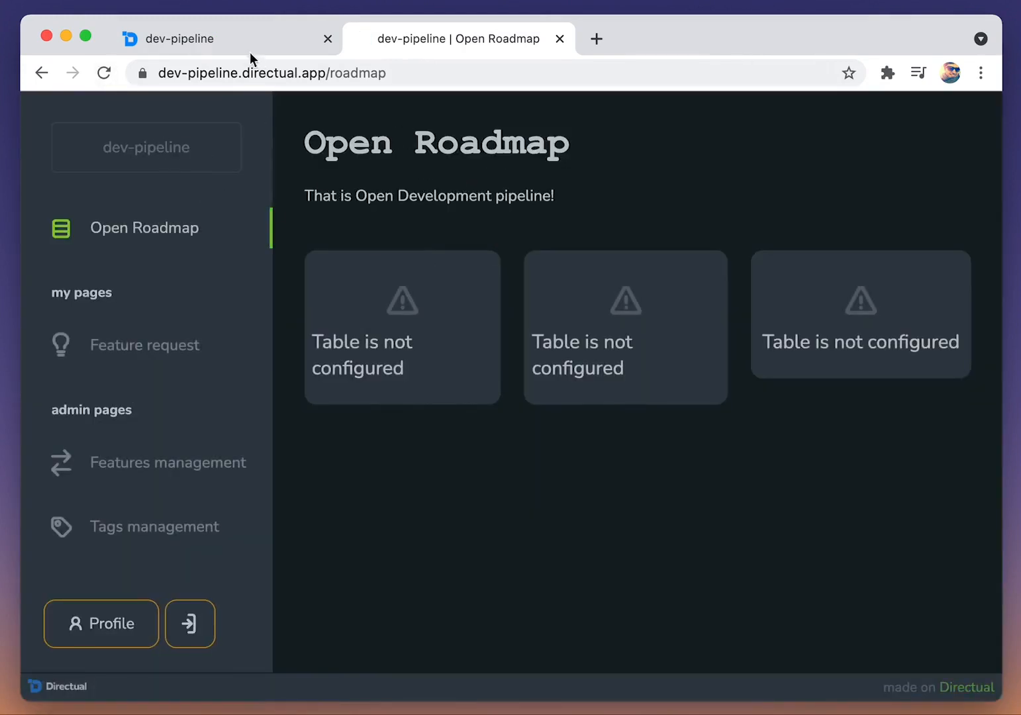
{"action": "left_click", "coordinate": [235, 40]}
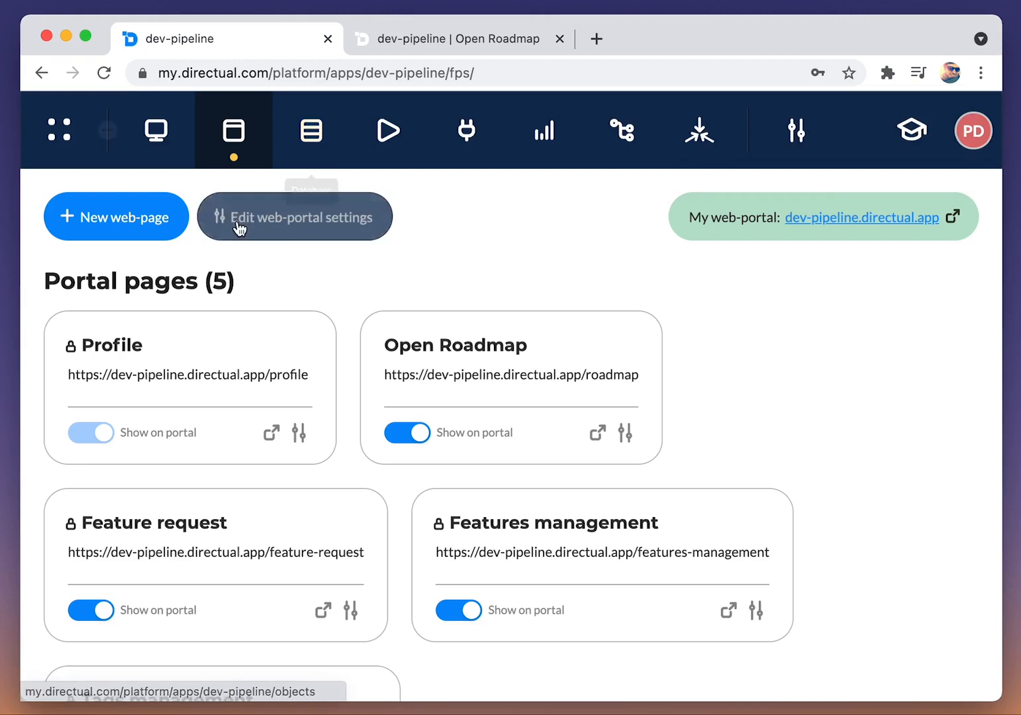
{"action": "left_click", "coordinate": [278, 218]}
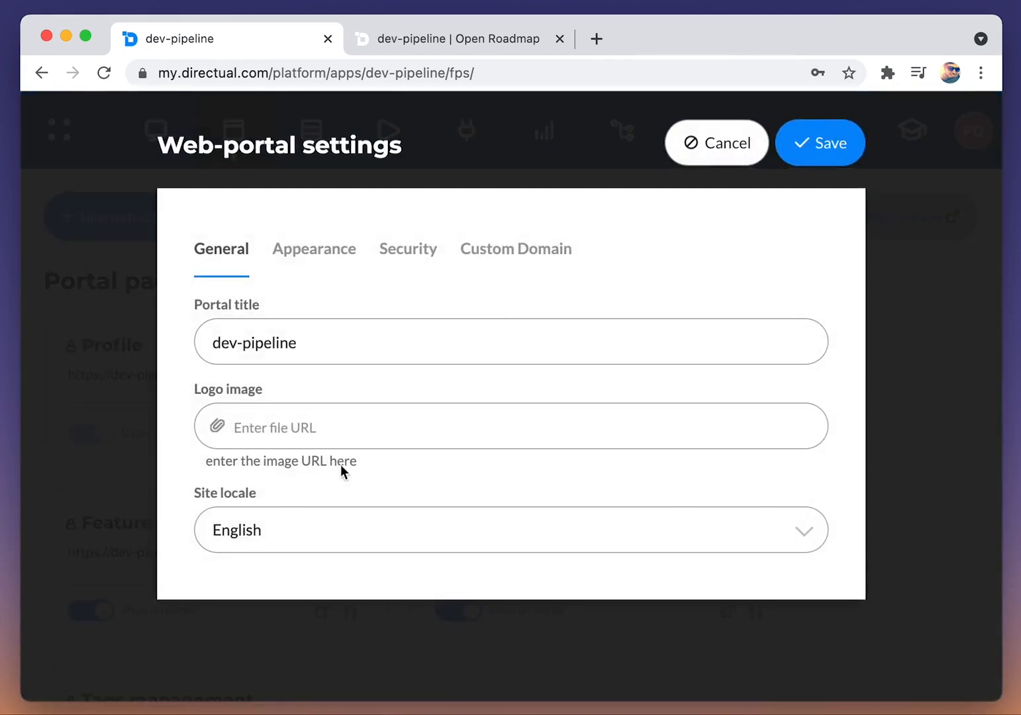
{"action": "left_click", "coordinate": [696, 153]}
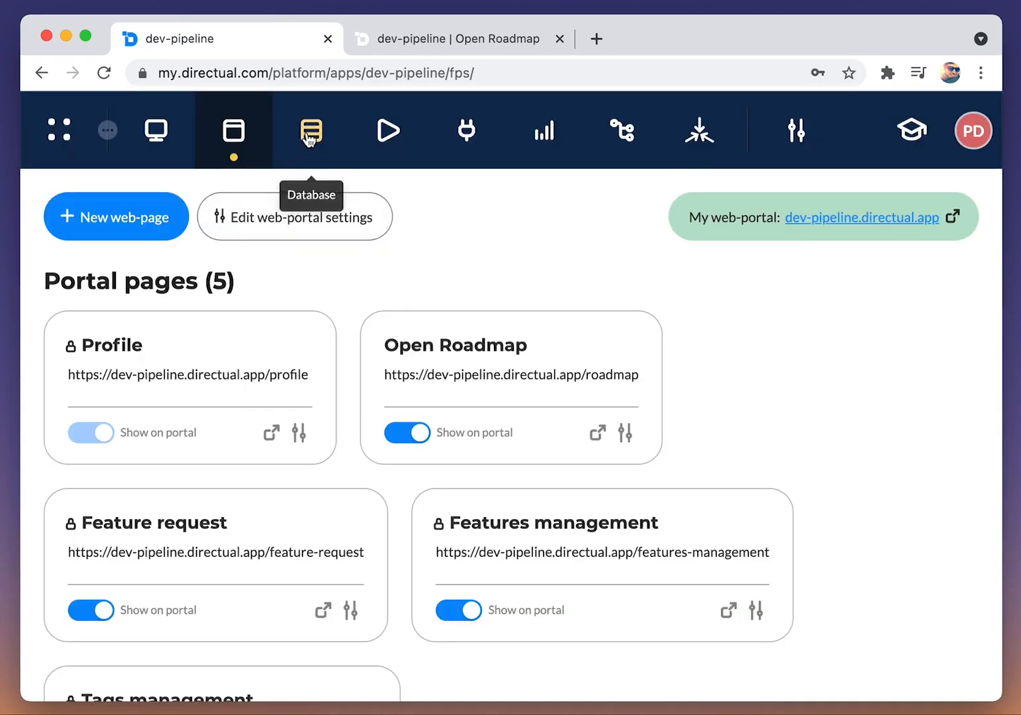
Step: Upload logo.png from the Desktop to the Files data structure in the database
{"action": "left_click", "coordinate": [309, 134]}
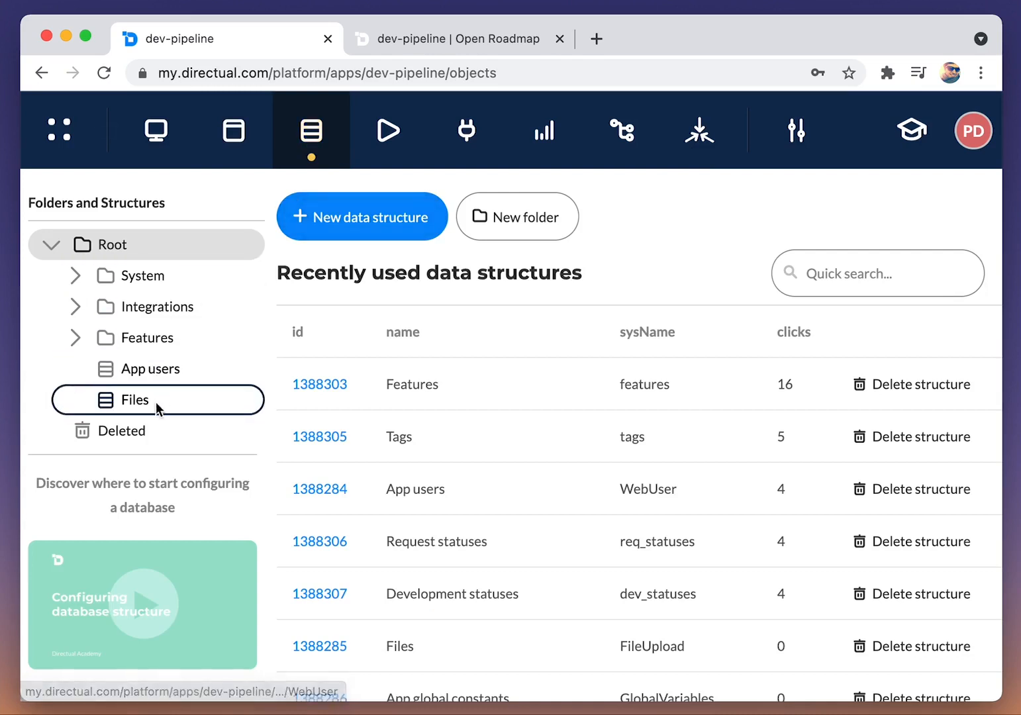
{"action": "left_click", "coordinate": [154, 400]}
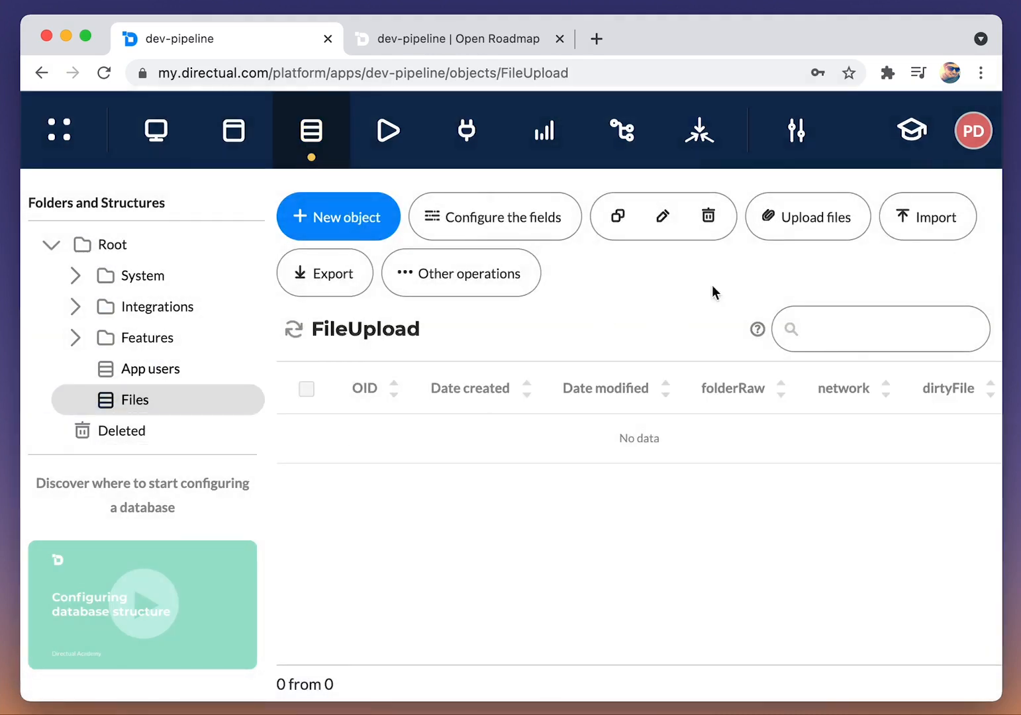
{"action": "left_click", "coordinate": [782, 227]}
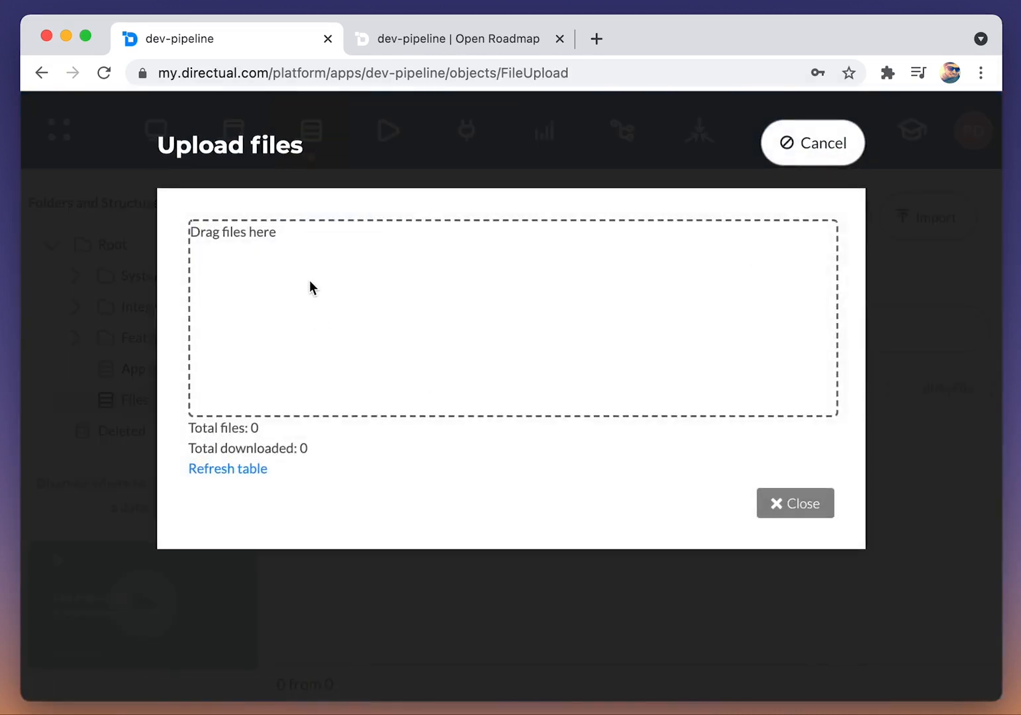
{"action": "left_click", "coordinate": [306, 284]}
{"action": "left_click", "coordinate": [357, 218]}
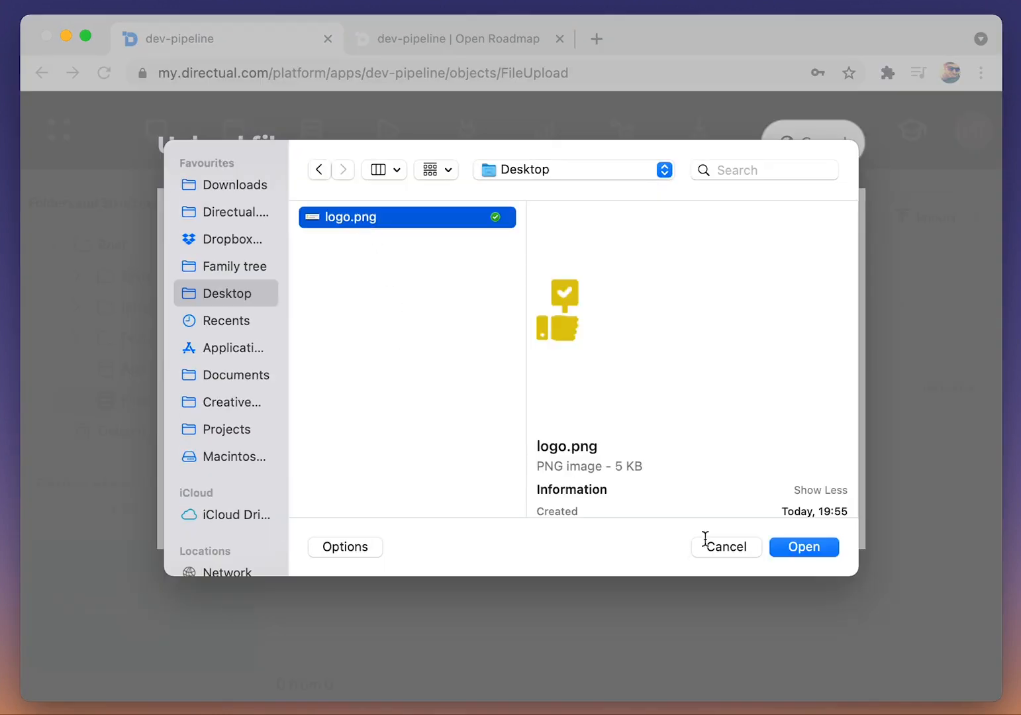
{"action": "left_click", "coordinate": [805, 548]}
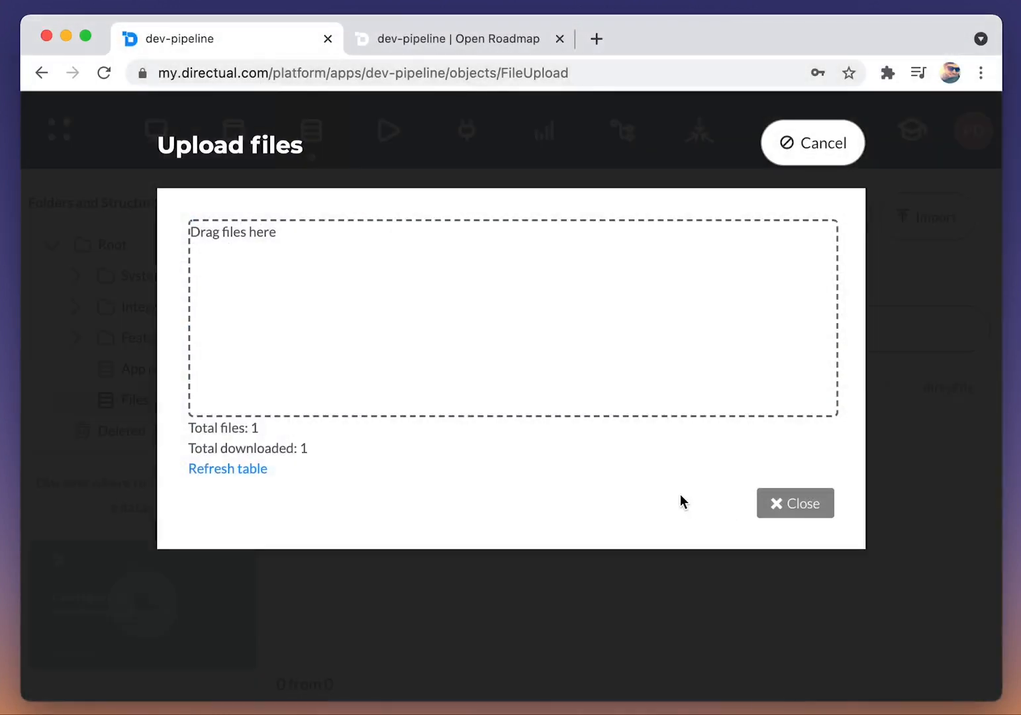
{"action": "left_click", "coordinate": [797, 505]}
Step: Refresh the Files table, open the uploaded logo's record and copy its urlLink value
{"action": "left_click", "coordinate": [296, 335]}
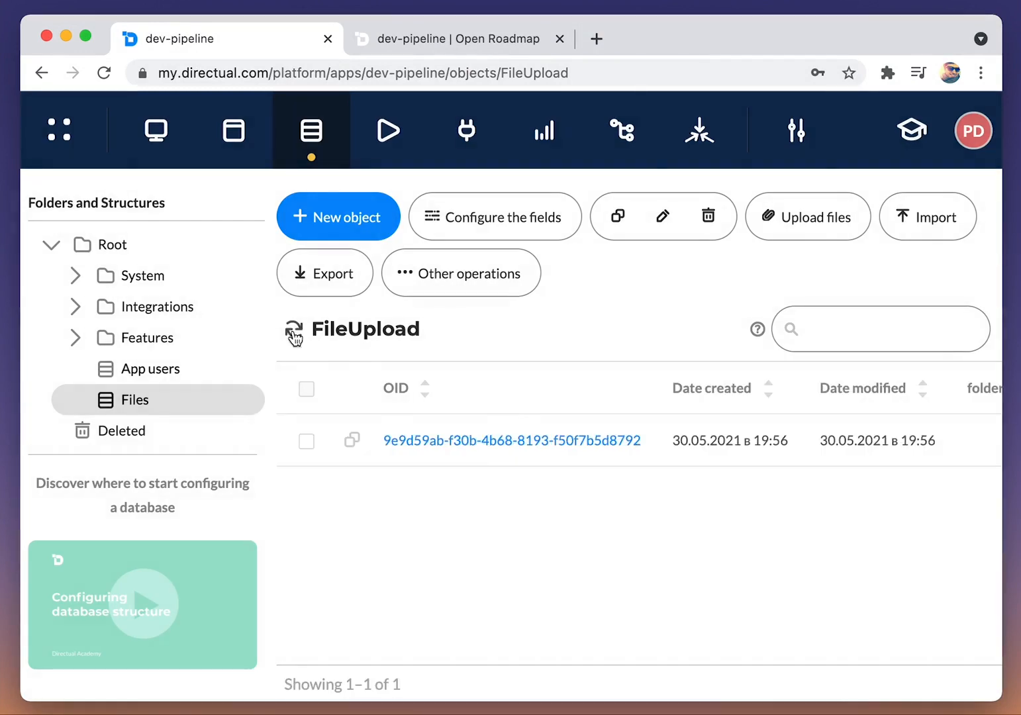
{"action": "left_click", "coordinate": [417, 442]}
{"action": "scroll", "coordinate": [345, 405], "scroll_direction": "down", "scroll_amount": 6}
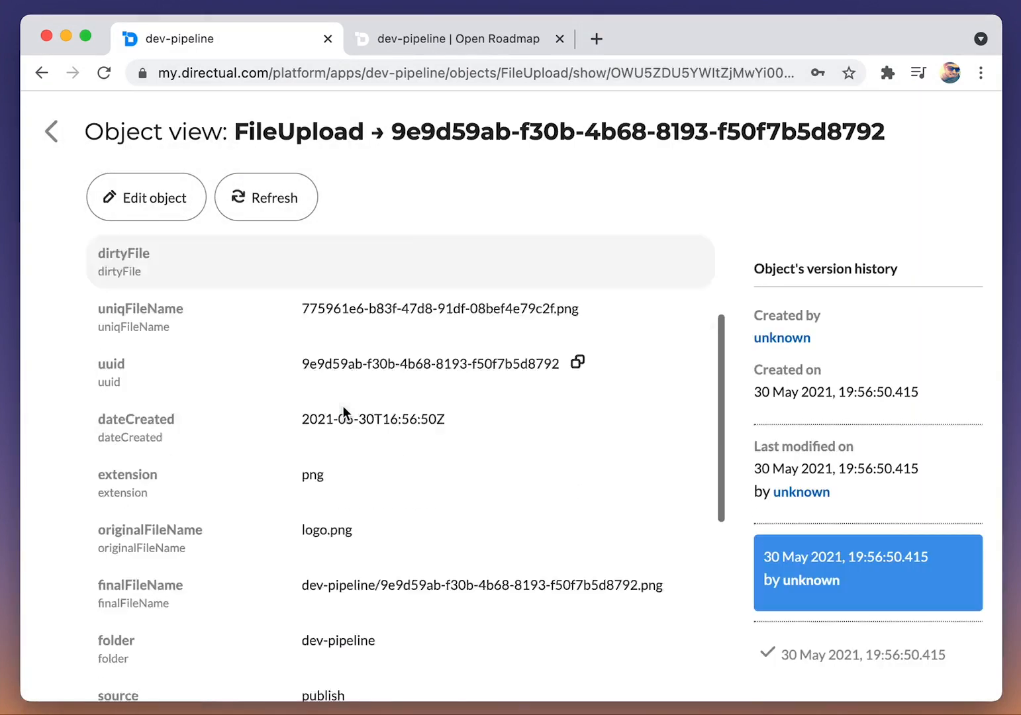
{"action": "scroll", "coordinate": [354, 404], "scroll_direction": "up", "scroll_amount": 3}
{"action": "left_click_drag", "start_coordinate": [303, 572], "coordinate": [517, 593]}
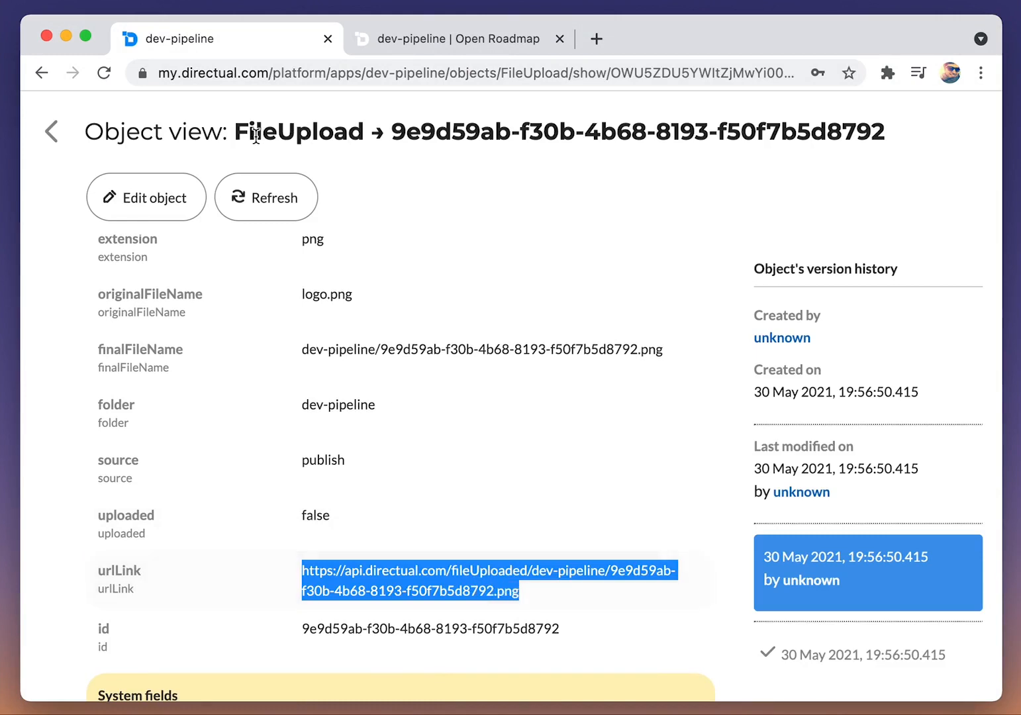
{"action": "left_click", "coordinate": [51, 131]}
Step: Paste the copied file URL as the portal's logo image and save the web-portal settings
{"action": "left_click", "coordinate": [235, 132]}
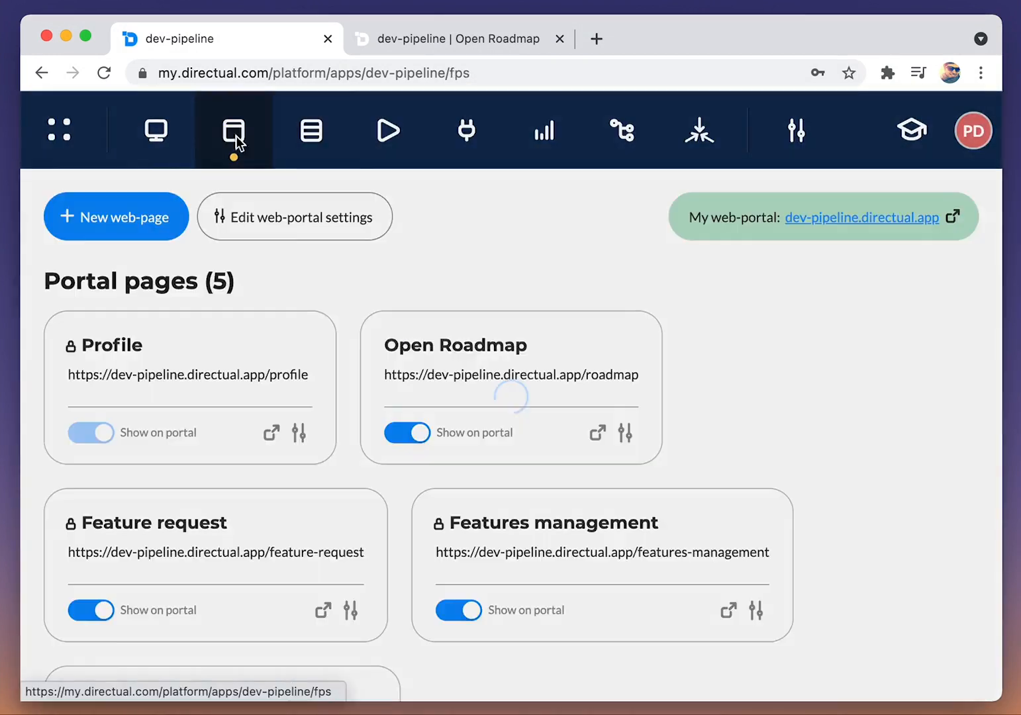
{"action": "left_click", "coordinate": [310, 234]}
{"action": "left_click", "coordinate": [288, 417]}
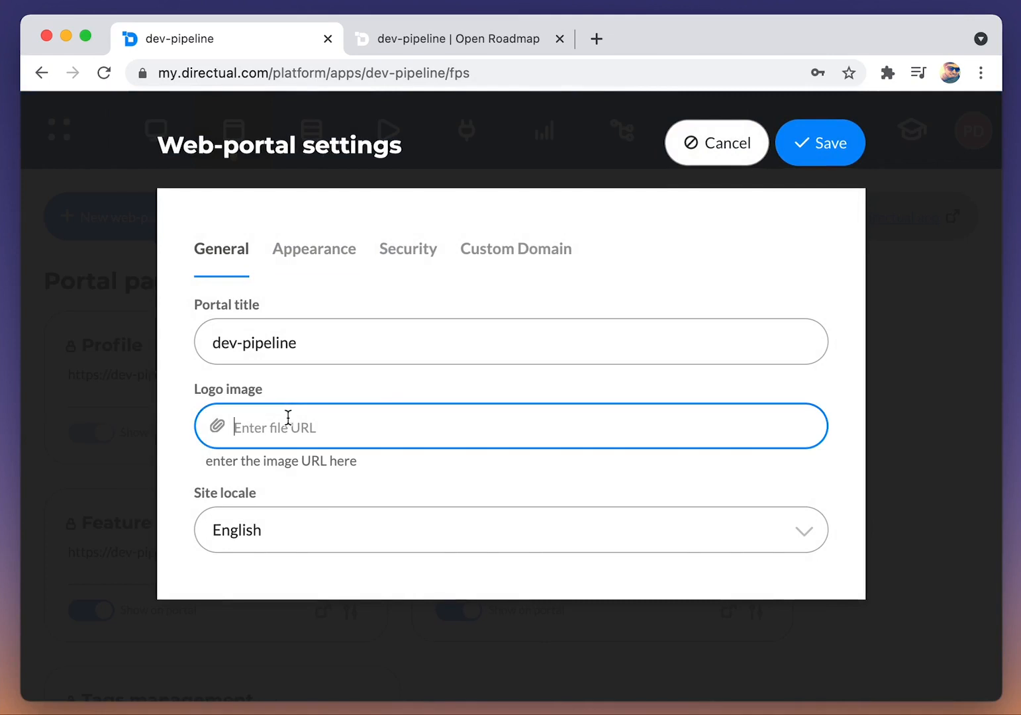
{"action": "key", "text": "super+v"}
{"action": "left_click", "coordinate": [840, 158]}
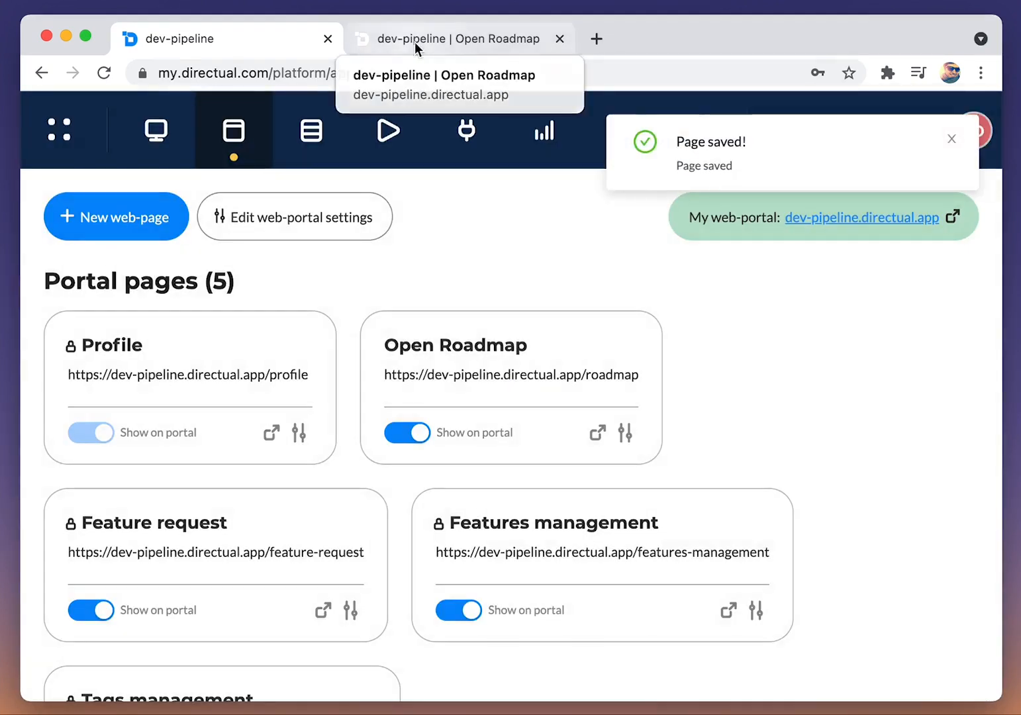
Step: Reload the live Open Roadmap page to check the portal logo, and return to the platform
{"action": "left_click", "coordinate": [415, 42]}
{"action": "left_click", "coordinate": [104, 73]}
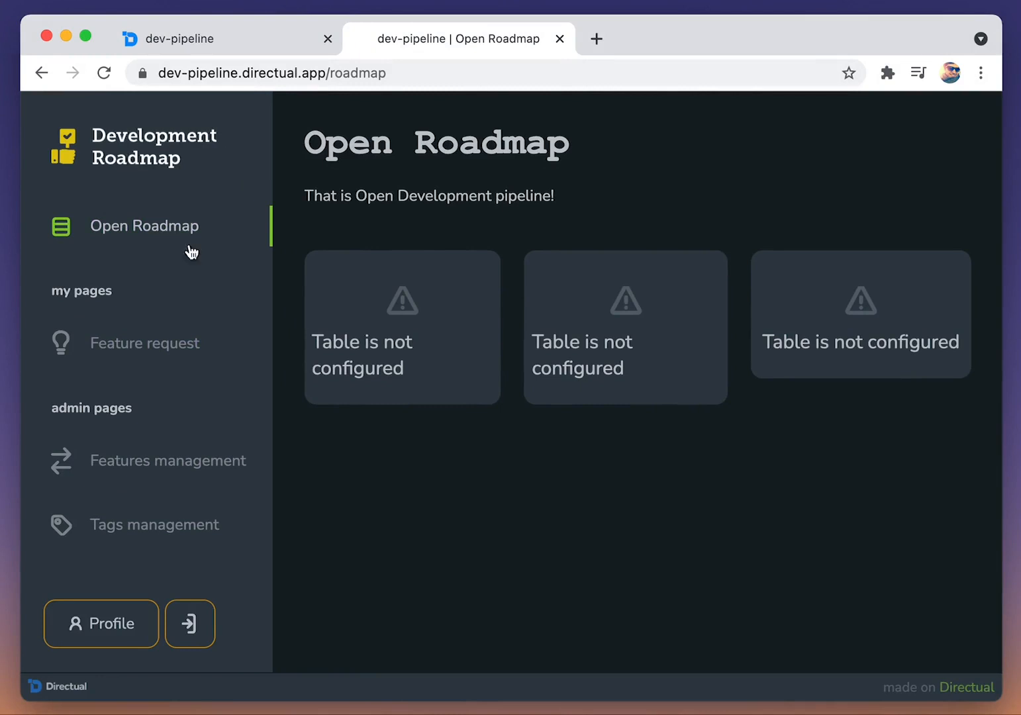
{"action": "left_click", "coordinate": [208, 42]}
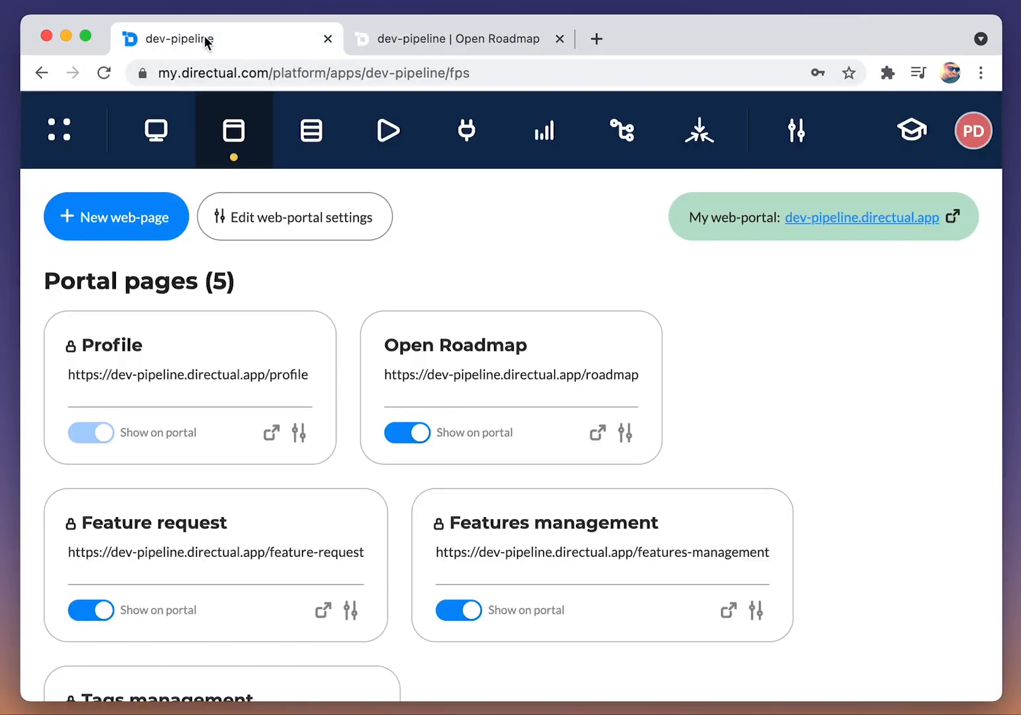
Step: Create a new API endpoint with Features as its destination data structure
{"action": "left_click", "coordinate": [469, 132]}
{"action": "left_click", "coordinate": [376, 235]}
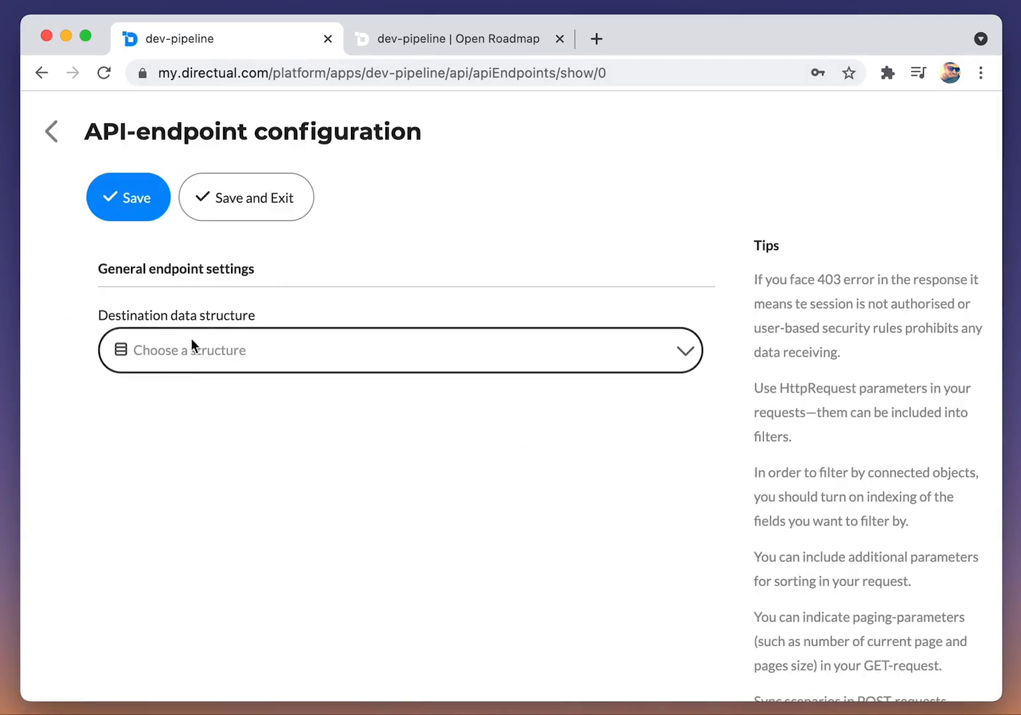
{"action": "left_click", "coordinate": [237, 353]}
{"action": "type", "text": "fea"}
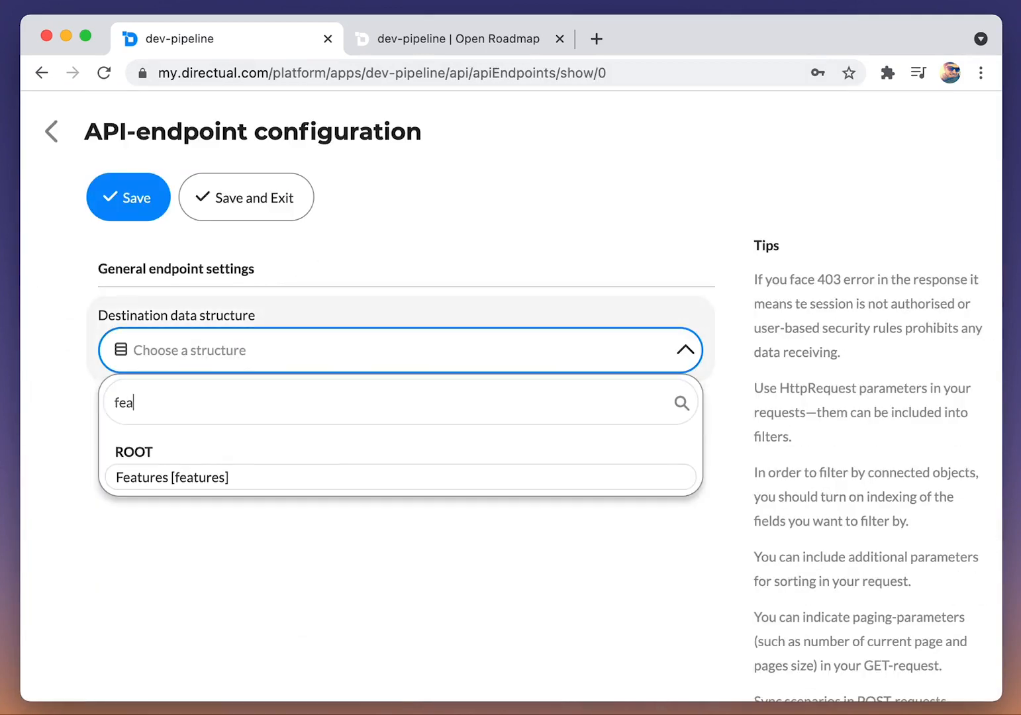
{"action": "left_click", "coordinate": [342, 476]}
Step: Set the endpoint's method name to RoadMapPlanned and its description to "ORM | Planned"
{"action": "left_click", "coordinate": [469, 449]}
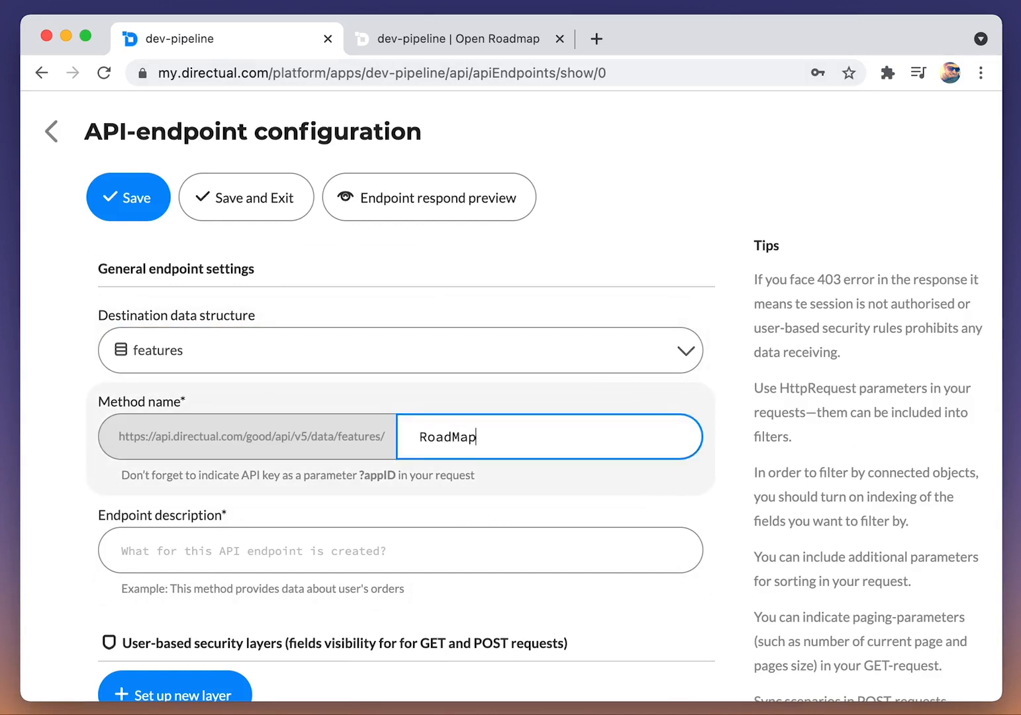
{"action": "left_click", "coordinate": [199, 552]}
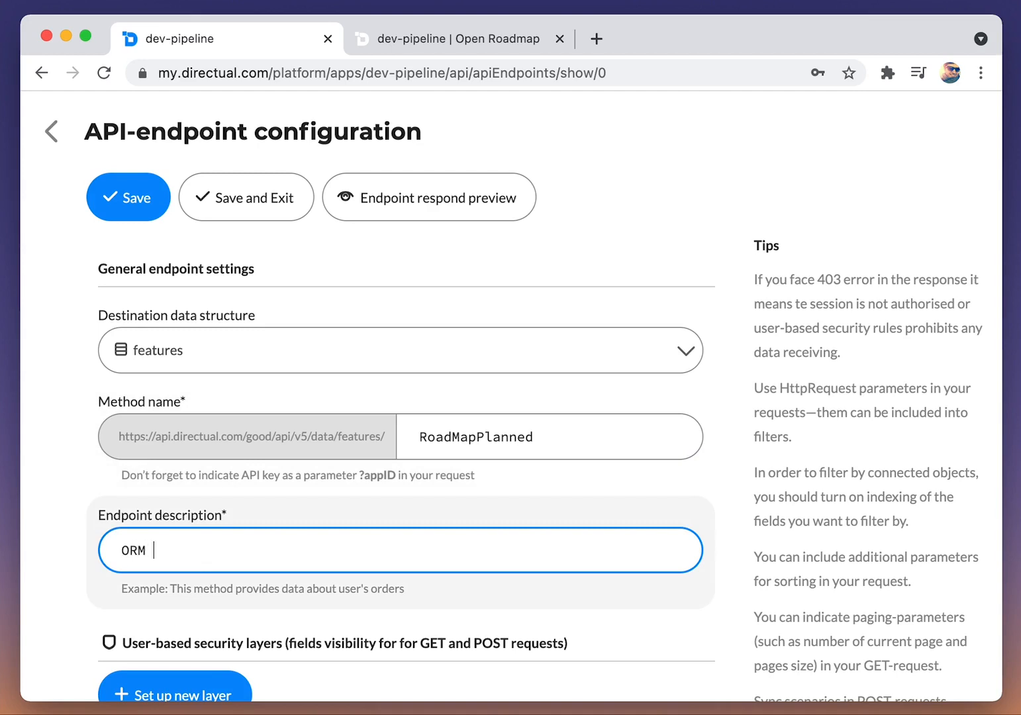
{"action": "scroll", "coordinate": [202, 552], "scroll_direction": "down", "scroll_amount": 4}
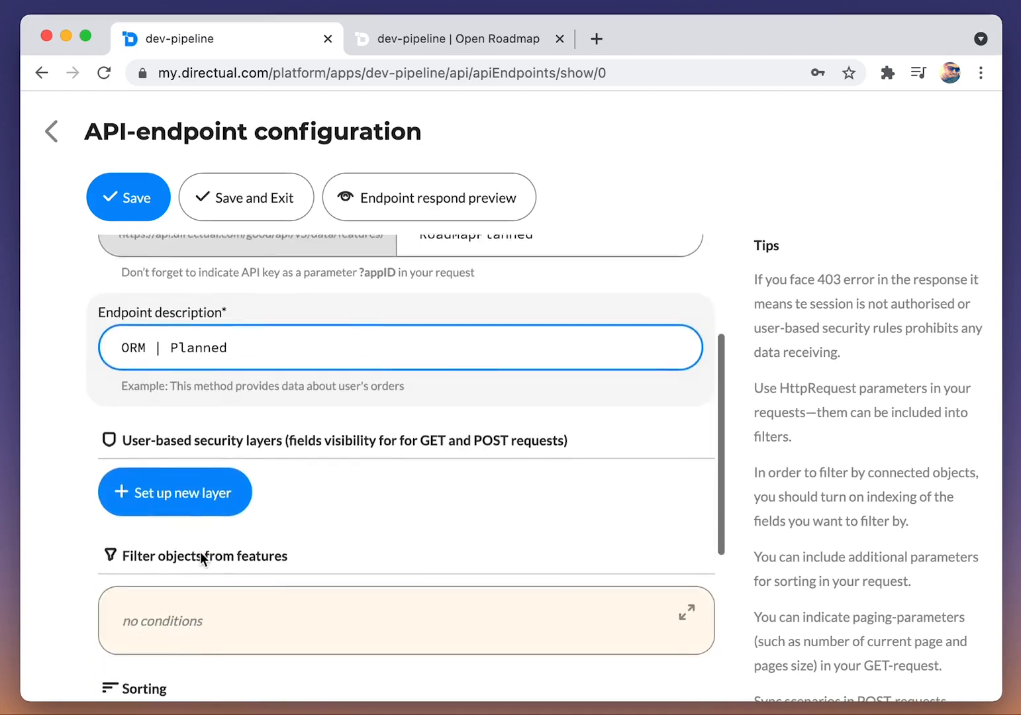
Step: Add a user-based security layer to the endpoint and remove its default id isNotNull condition
{"action": "left_click", "coordinate": [206, 474]}
{"action": "scroll", "coordinate": [269, 470], "scroll_direction": "down", "scroll_amount": 2}
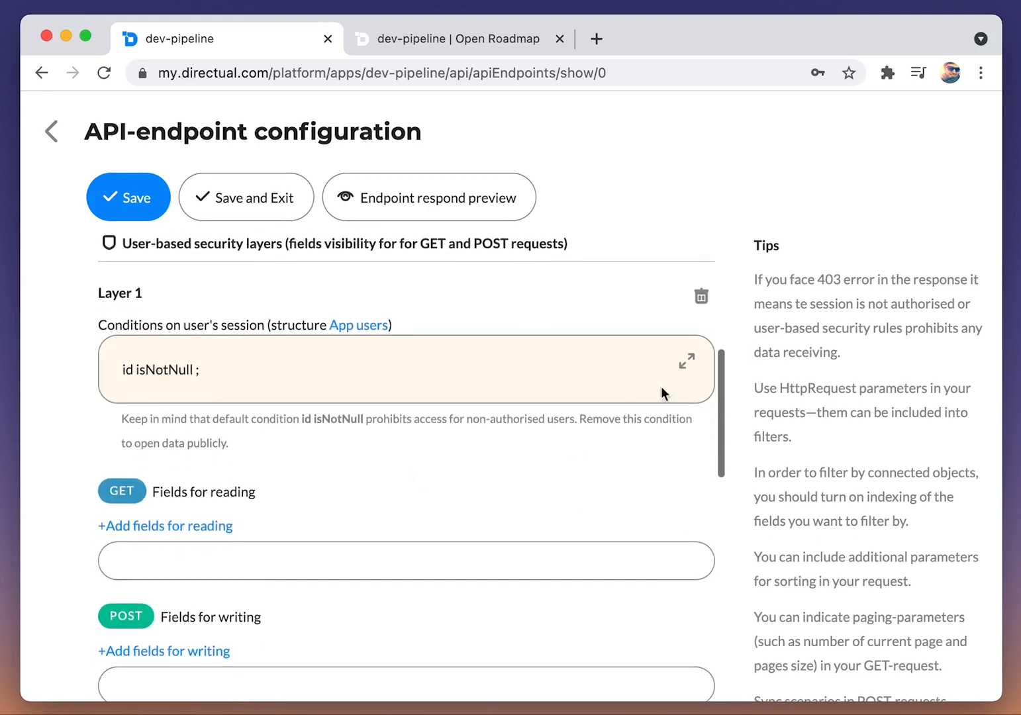
{"action": "left_click", "coordinate": [686, 363]}
{"action": "left_click", "coordinate": [252, 409]}
{"action": "left_click", "coordinate": [303, 355]}
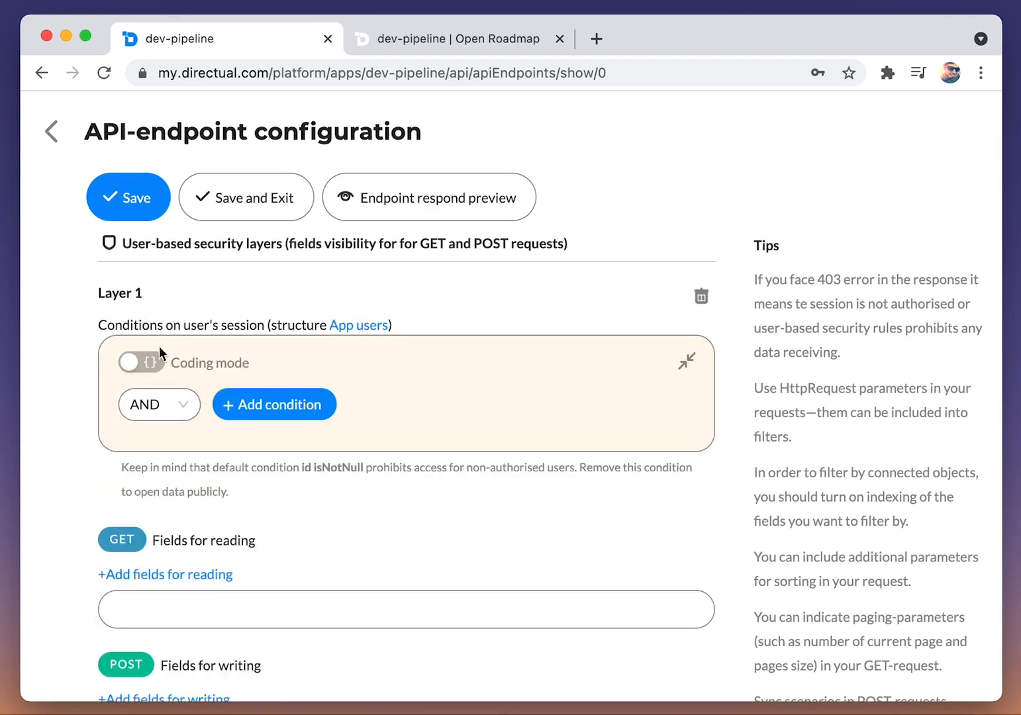
Step: Make inner_id, color, type, tags, date_requested, description and title the layer's fields for reading, then save and exit the endpoint
{"action": "left_click", "coordinate": [687, 358]}
{"action": "left_click", "coordinate": [187, 529]}
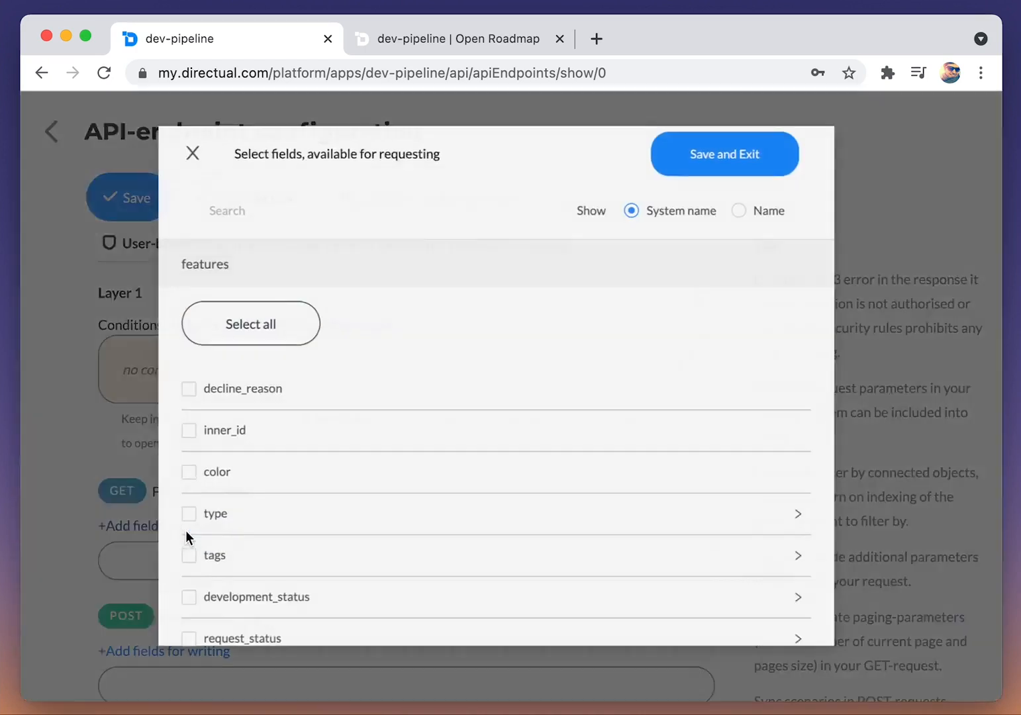
{"action": "scroll", "coordinate": [292, 398], "scroll_direction": "down", "scroll_amount": 2}
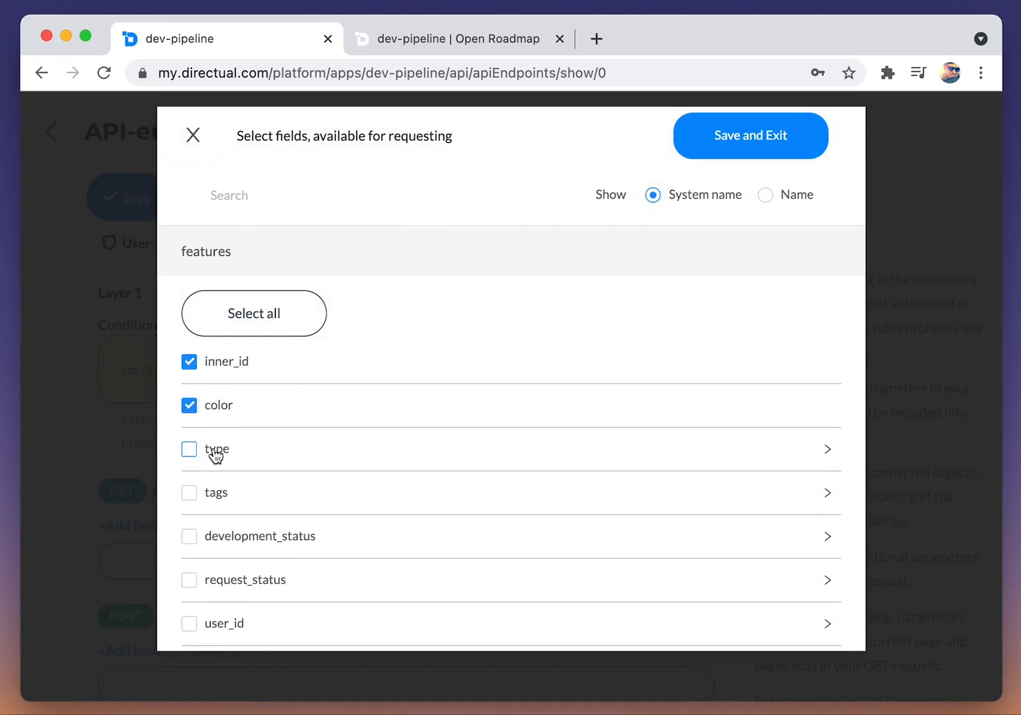
{"action": "scroll", "coordinate": [215, 455], "scroll_direction": "up", "scroll_amount": 1}
{"action": "scroll", "coordinate": [225, 456], "scroll_direction": "down", "scroll_amount": 2}
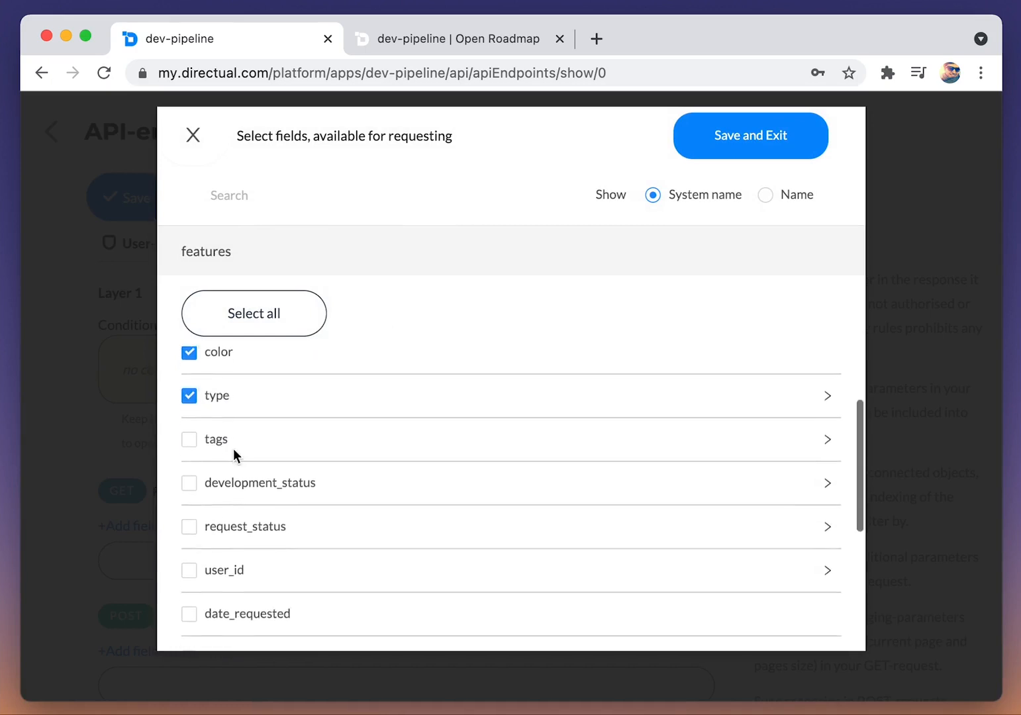
{"action": "left_click", "coordinate": [189, 434]}
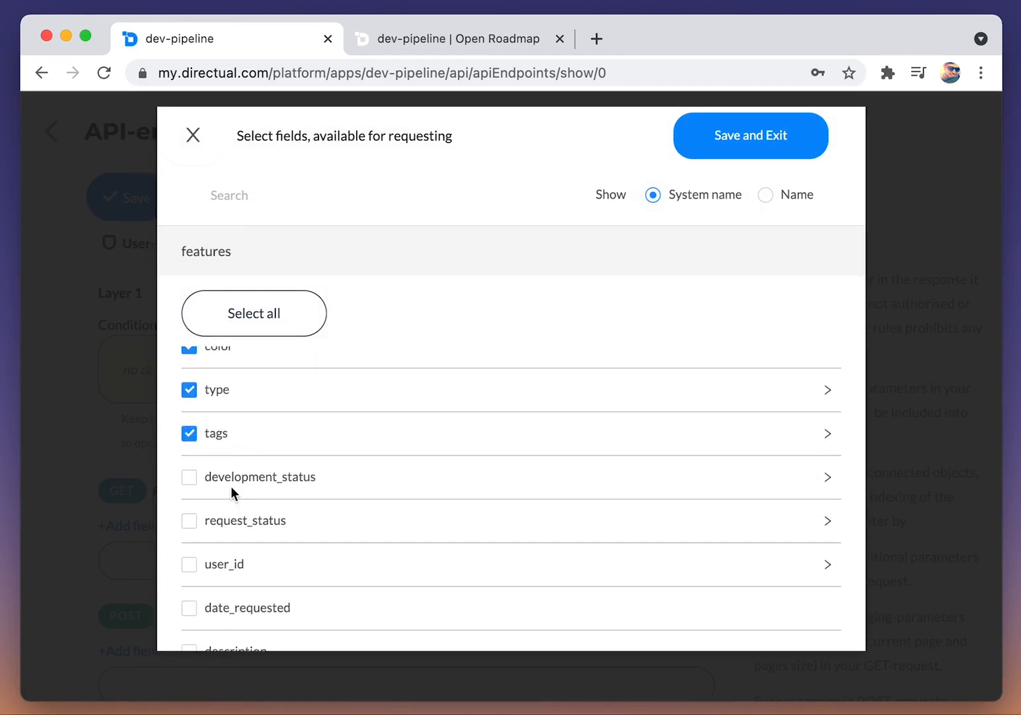
{"action": "scroll", "coordinate": [301, 494], "scroll_direction": "down", "scroll_amount": 2}
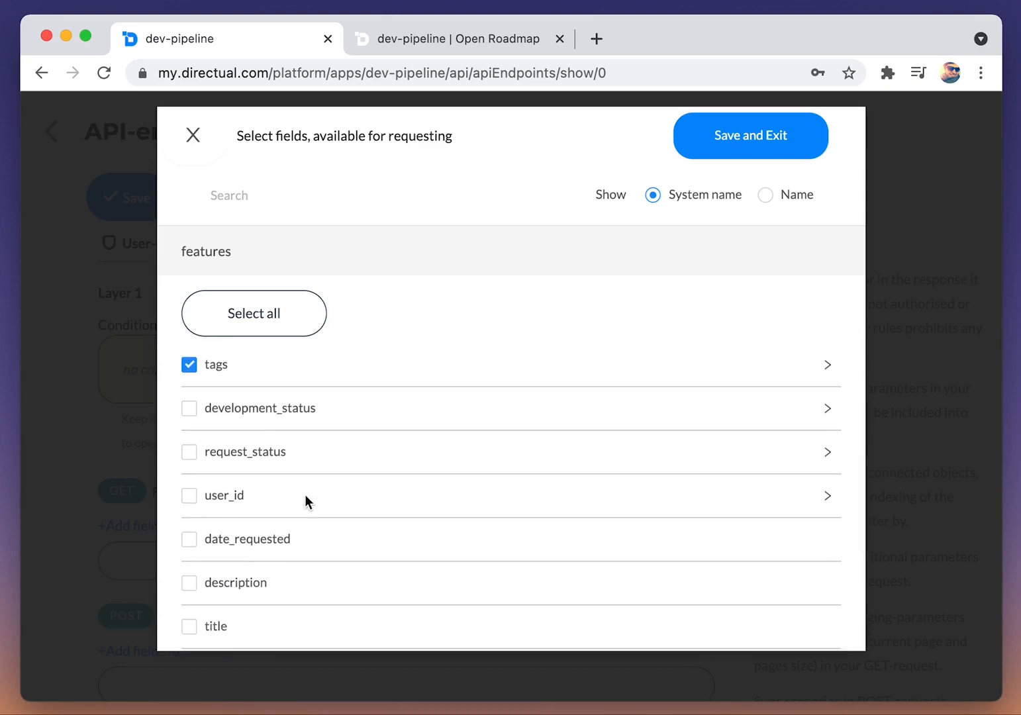
{"action": "scroll", "coordinate": [304, 495], "scroll_direction": "down", "scroll_amount": 2}
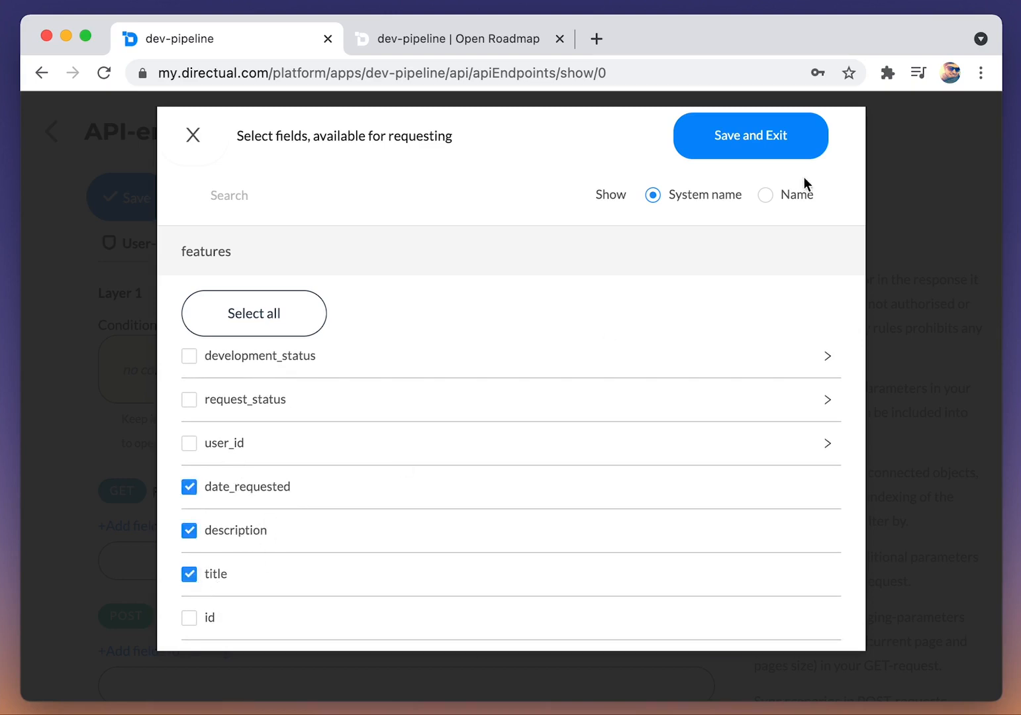
{"action": "left_click", "coordinate": [727, 144]}
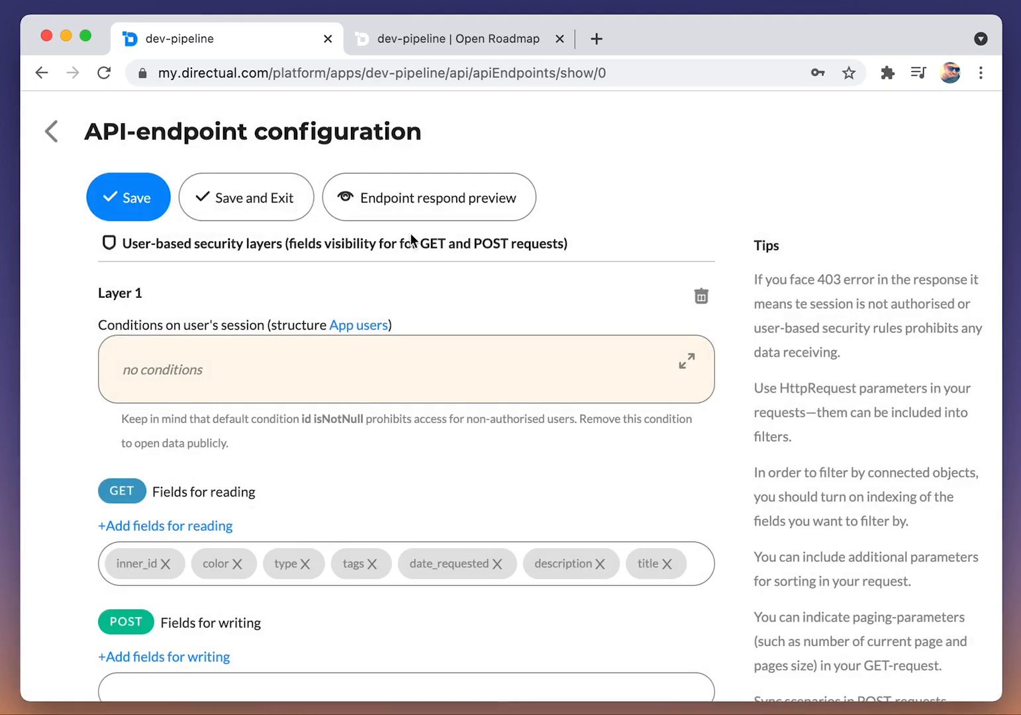
{"action": "left_click", "coordinate": [257, 206]}
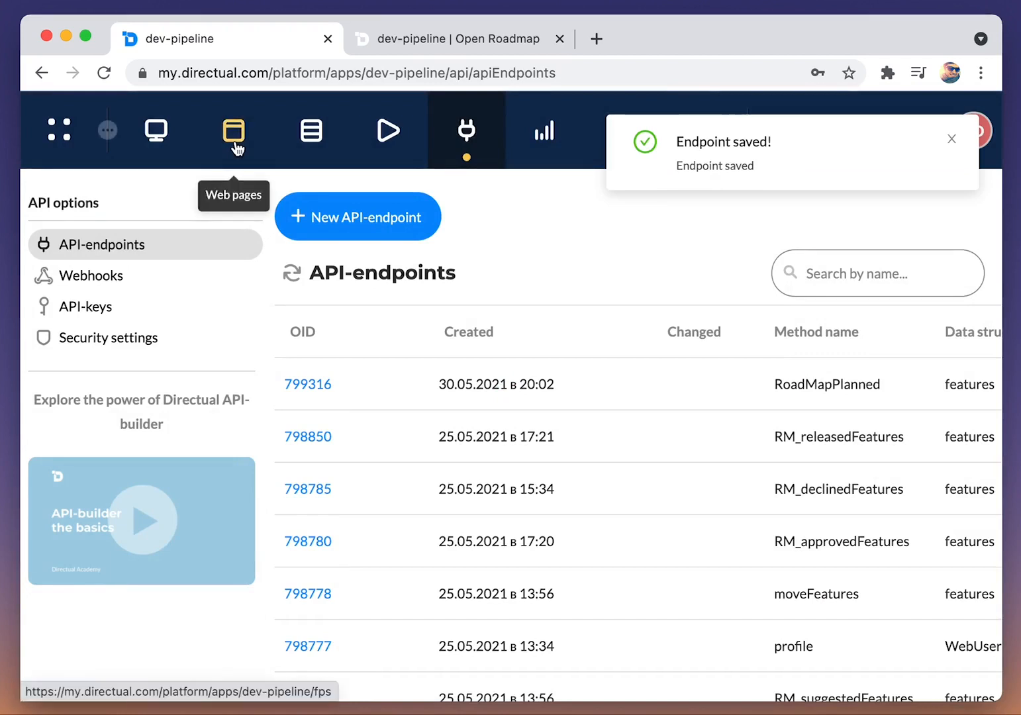
Step: Open the Open Roadmap page in the page designer and connect the first cards view to the RoadMapPlanned [ORM | Planned] endpoint
{"action": "left_click", "coordinate": [234, 144]}
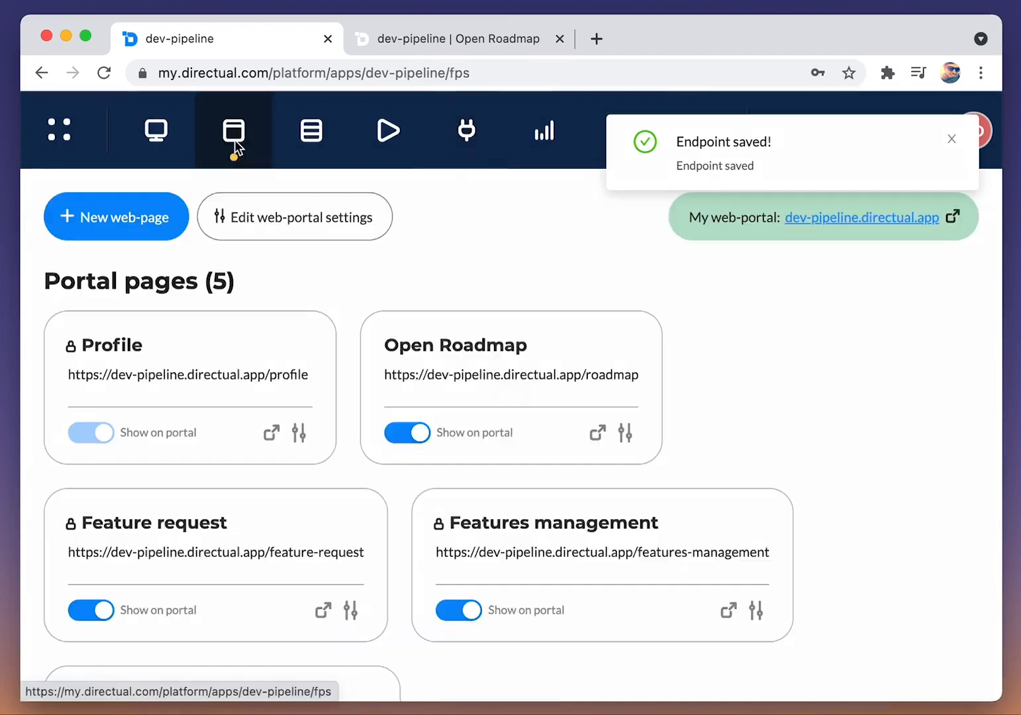
{"action": "left_click", "coordinate": [472, 381]}
{"action": "scroll", "coordinate": [424, 437], "scroll_direction": "down", "scroll_amount": 3}
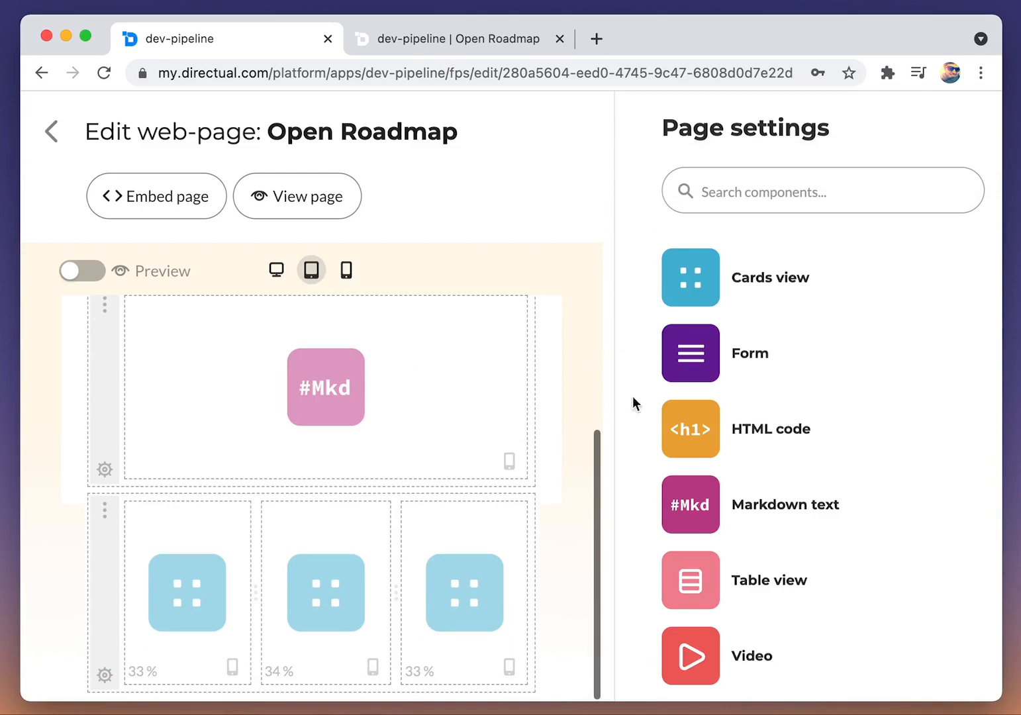
{"action": "left_click", "coordinate": [167, 595]}
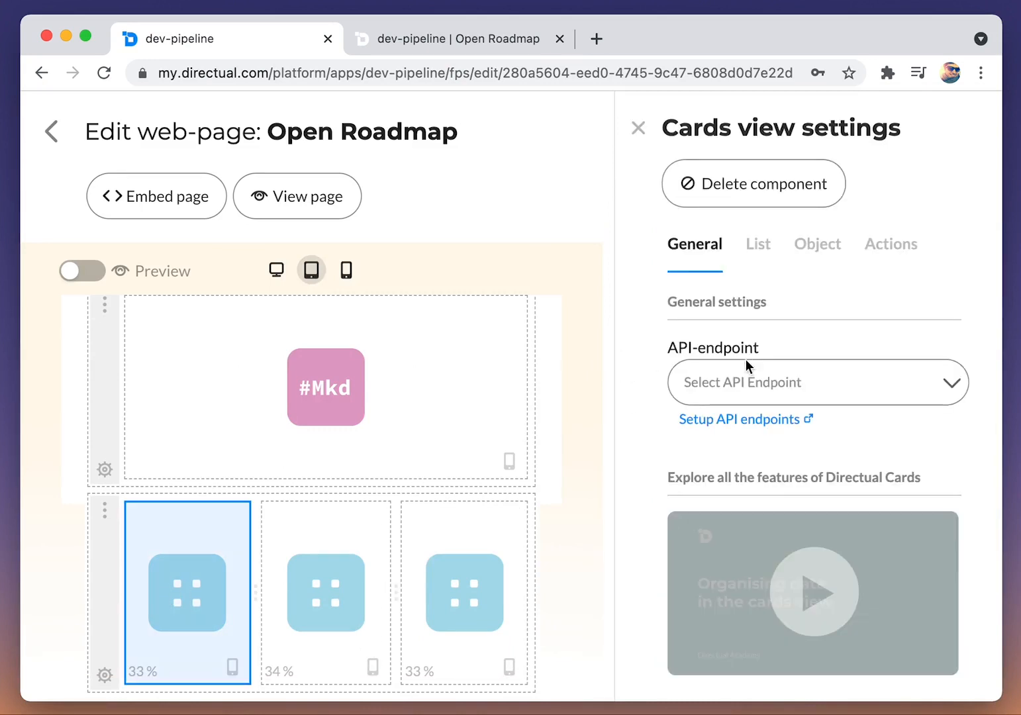
{"action": "left_click", "coordinate": [745, 383]}
{"action": "left_click", "coordinate": [798, 511]}
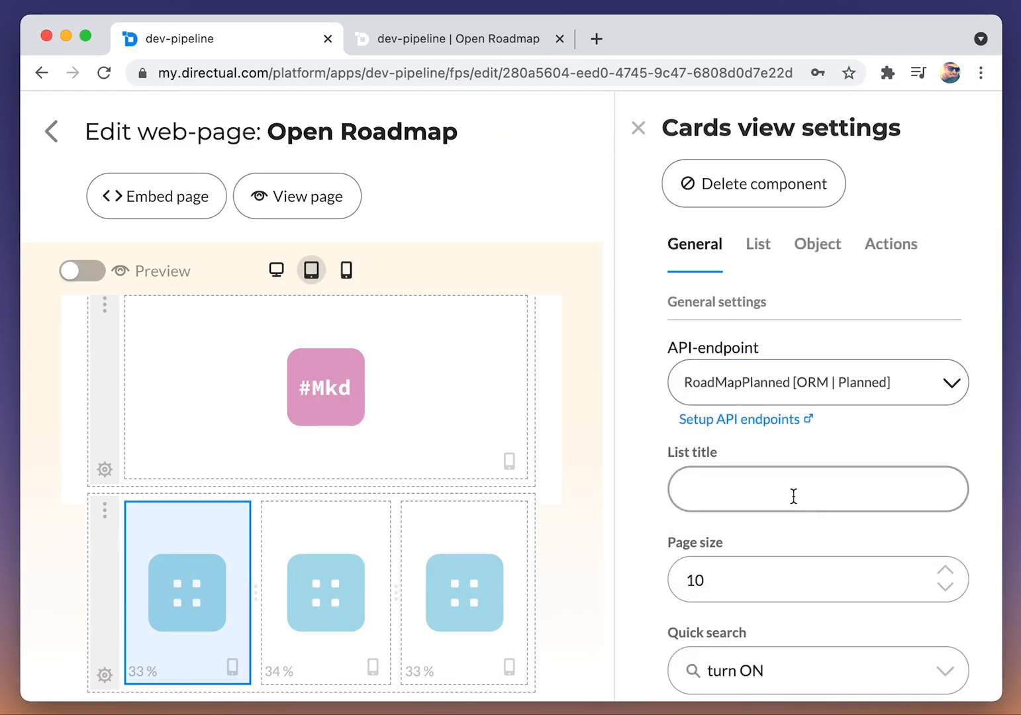
Step: Turn off quick search for the first cards view
{"action": "scroll", "coordinate": [791, 495], "scroll_direction": "down", "scroll_amount": 3}
{"action": "left_click", "coordinate": [775, 477]}
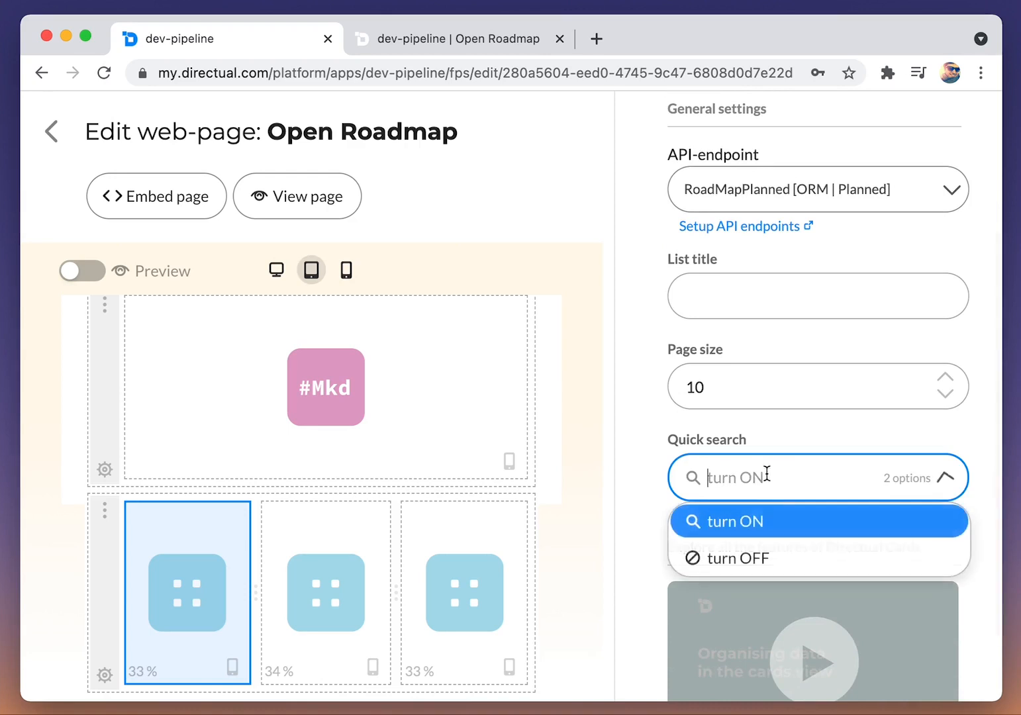
{"action": "left_click", "coordinate": [752, 556]}
Step: Reload the live Open Roadmap page to check the first card column, and return to the page designer
{"action": "left_click", "coordinate": [427, 41]}
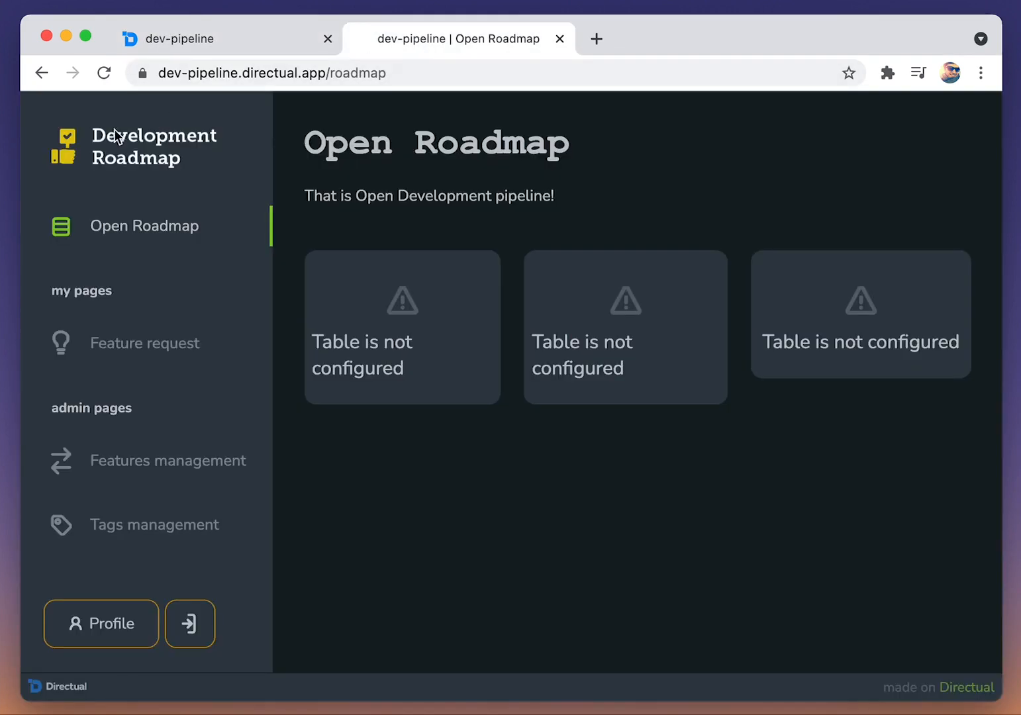
{"action": "left_click", "coordinate": [102, 74]}
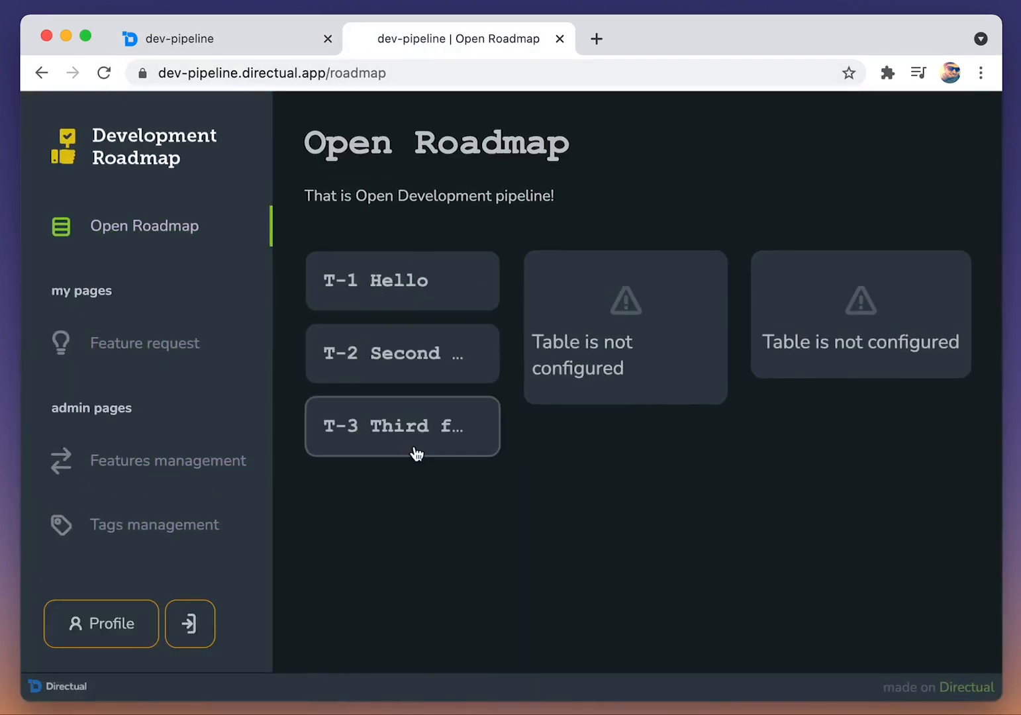
{"action": "left_click", "coordinate": [214, 38]}
Step: Set the first cards view's list title to "Planned" and check it on the reloaded live page
{"action": "scroll", "coordinate": [737, 280], "scroll_direction": "up", "scroll_amount": 3}
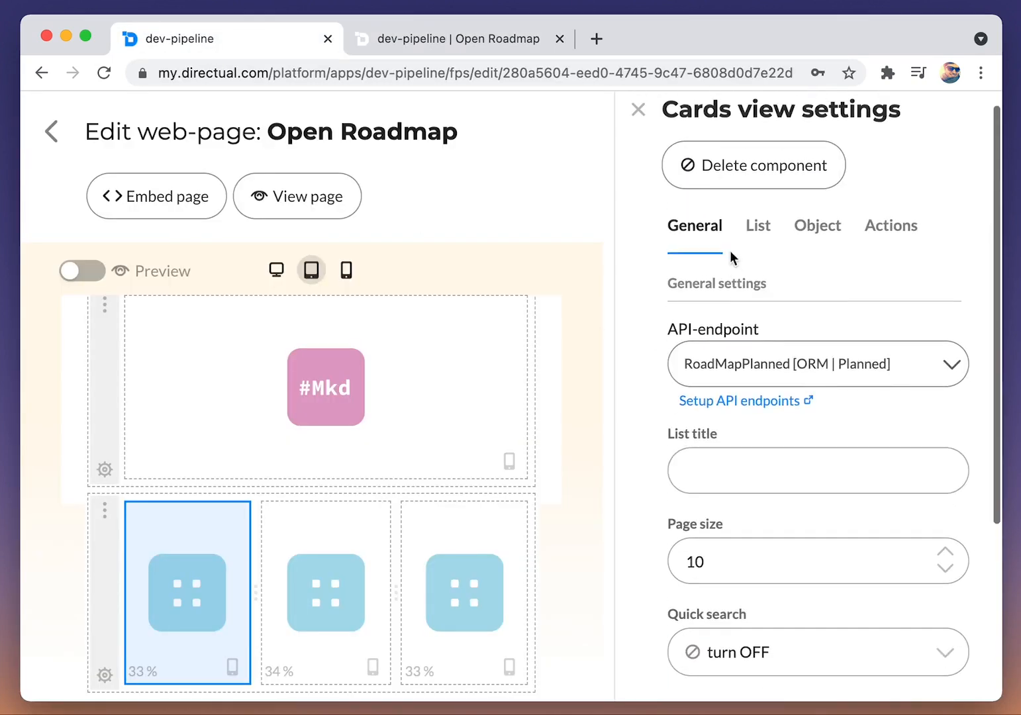
{"action": "left_click", "coordinate": [737, 467]}
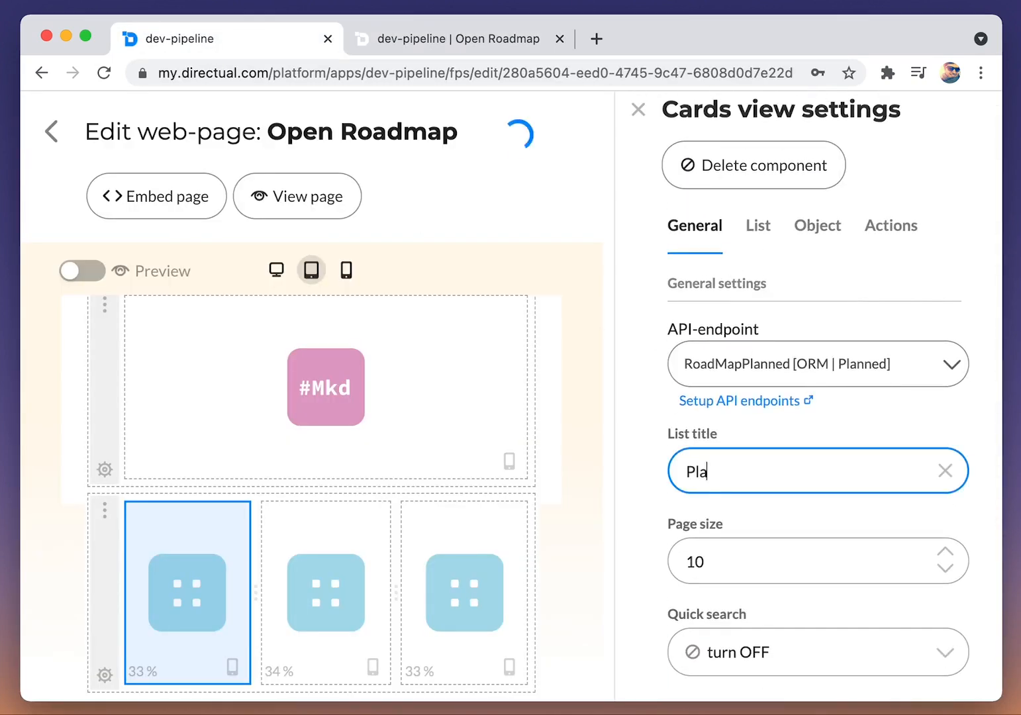
{"action": "left_click", "coordinate": [456, 41]}
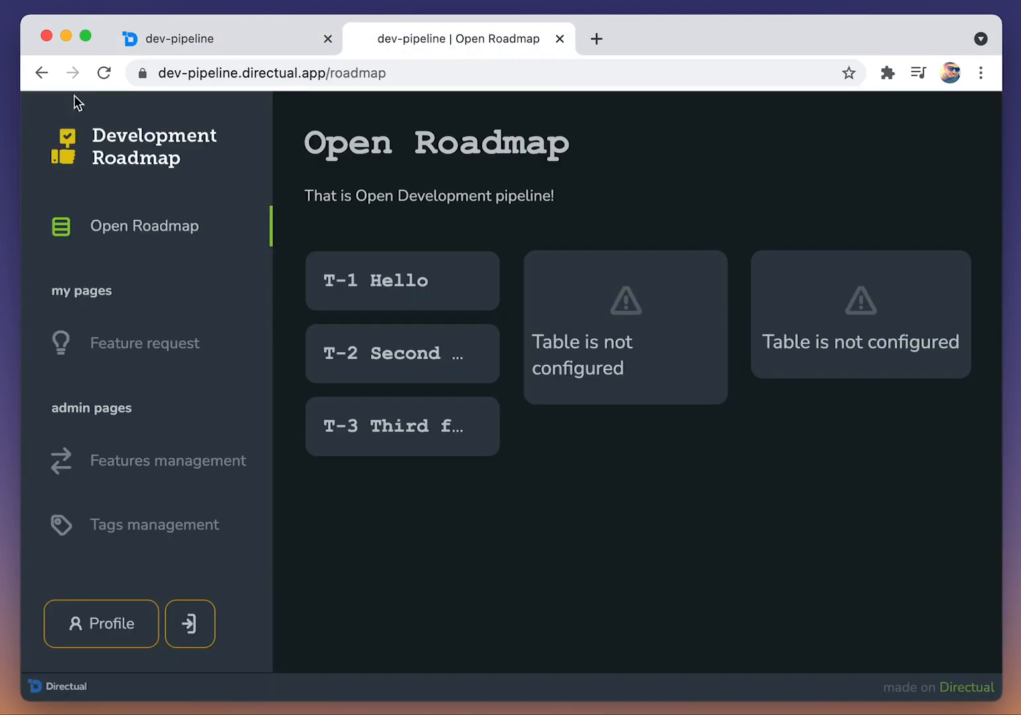
{"action": "left_click", "coordinate": [104, 74]}
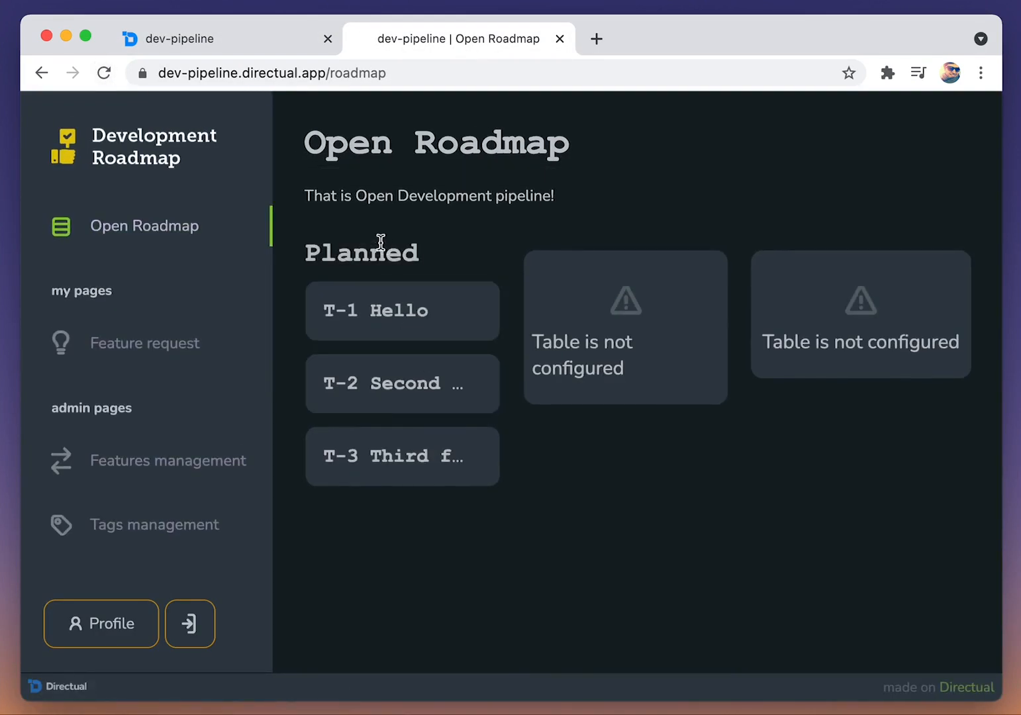
{"action": "left_click", "coordinate": [215, 49]}
Step: Use the Tags field as the card header comment in the cards list settings
{"action": "left_click", "coordinate": [763, 230]}
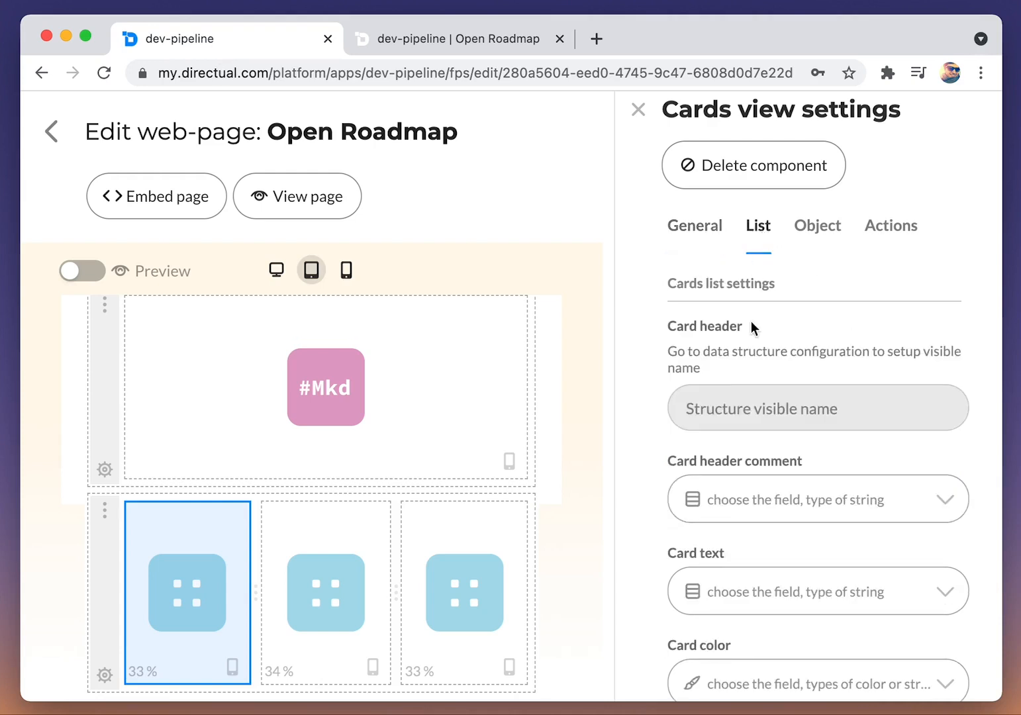
{"action": "scroll", "coordinate": [751, 325], "scroll_direction": "down", "scroll_amount": 2}
{"action": "left_click", "coordinate": [755, 413]}
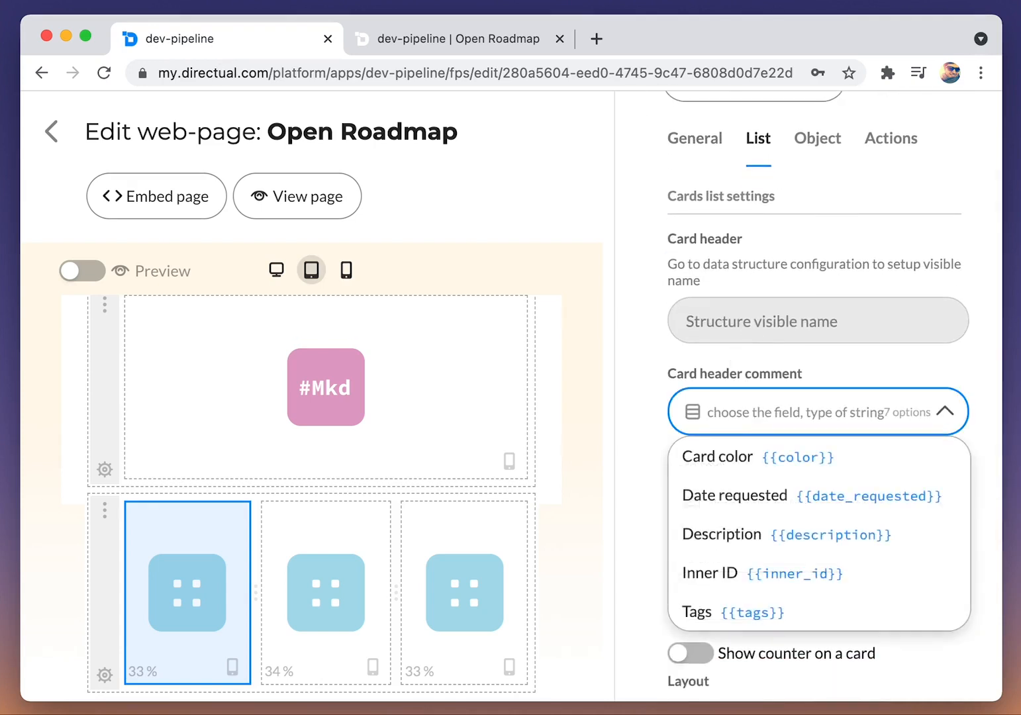
{"action": "type", "text": "tag"}
{"action": "left_click", "coordinate": [761, 457]}
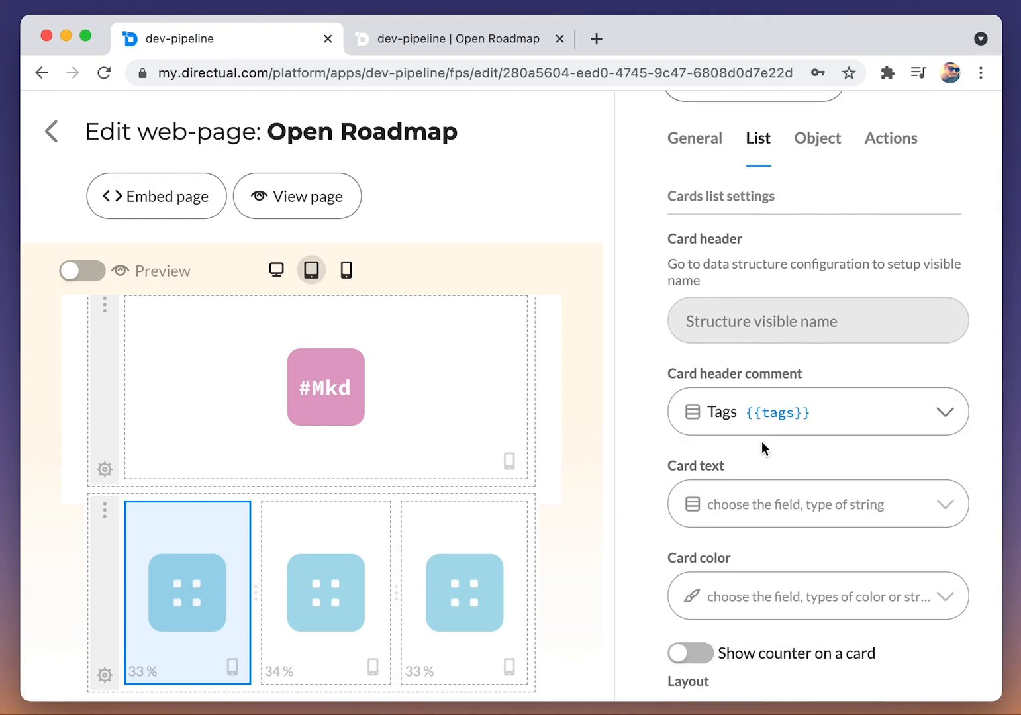
Step: Set the card color to the Card color field with Left side as the type of color labeling
{"action": "scroll", "coordinate": [762, 440], "scroll_direction": "down", "scroll_amount": 3}
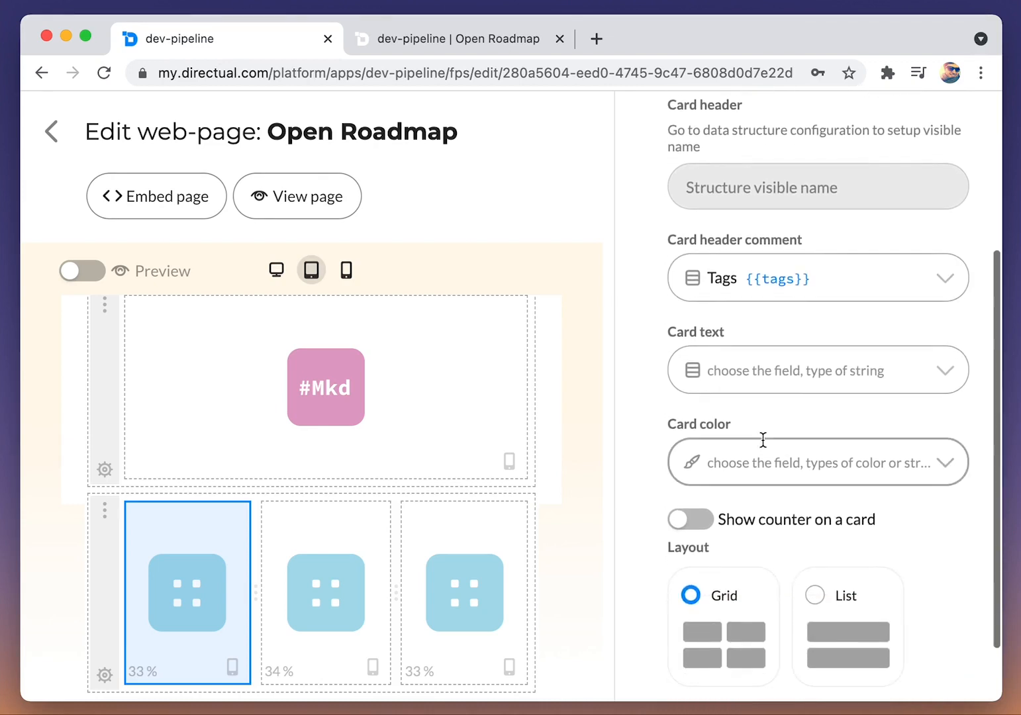
{"action": "scroll", "coordinate": [761, 451], "scroll_direction": "down", "scroll_amount": 1}
{"action": "left_click", "coordinate": [762, 436]}
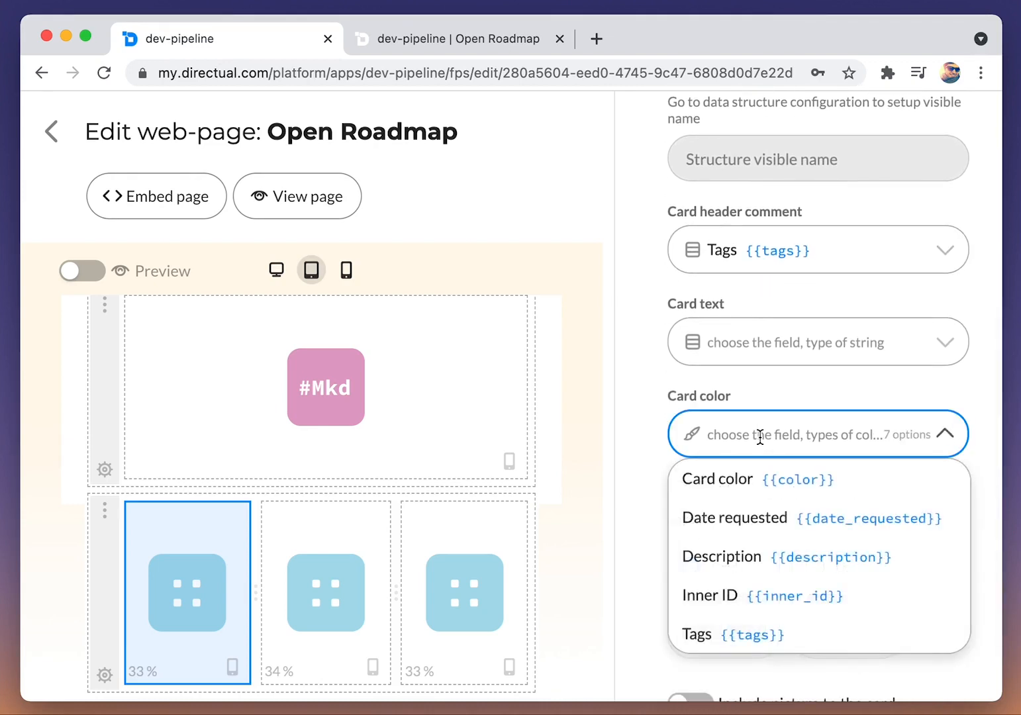
{"action": "left_click", "coordinate": [732, 486]}
{"action": "scroll", "coordinate": [735, 478], "scroll_direction": "down", "scroll_amount": 4}
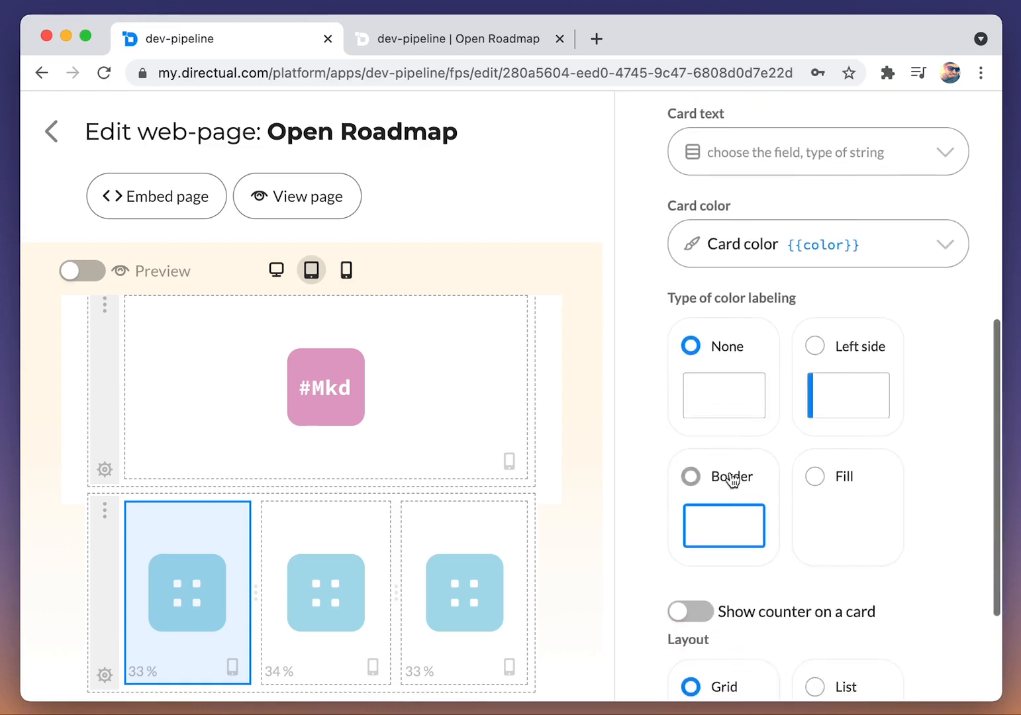
{"action": "scroll", "coordinate": [947, 470], "scroll_direction": "down", "scroll_amount": 4}
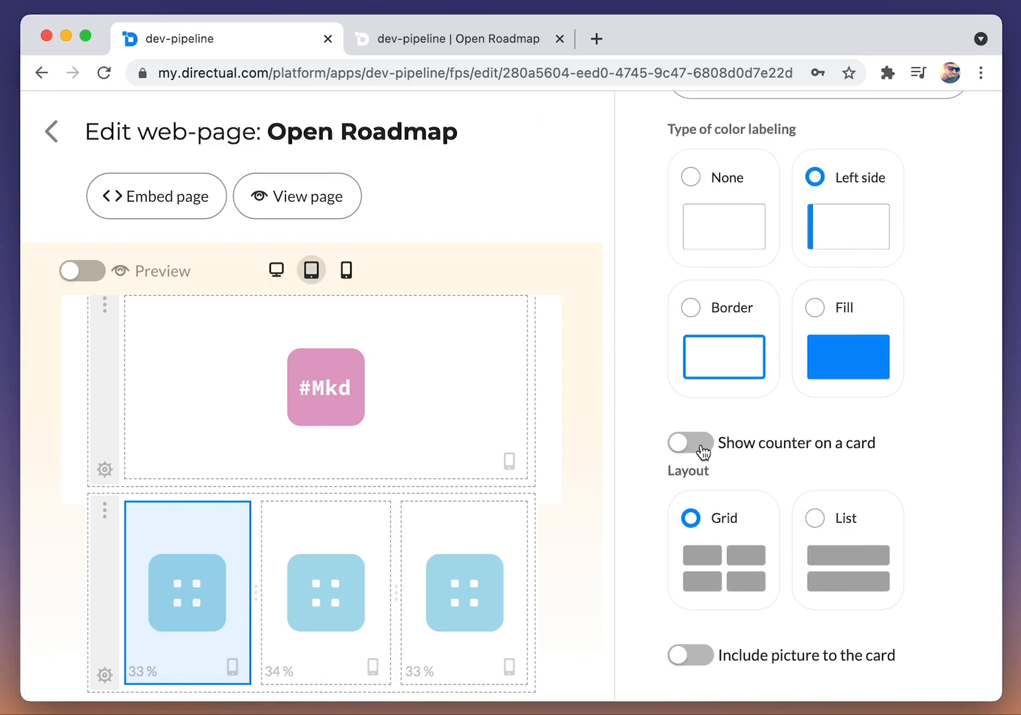
{"action": "scroll", "coordinate": [811, 641], "scroll_direction": "up", "scroll_amount": 4}
Step: Reload the live roadmap page to check the cards' tags and color labels, and return to the page designer
{"action": "left_click", "coordinate": [414, 47]}
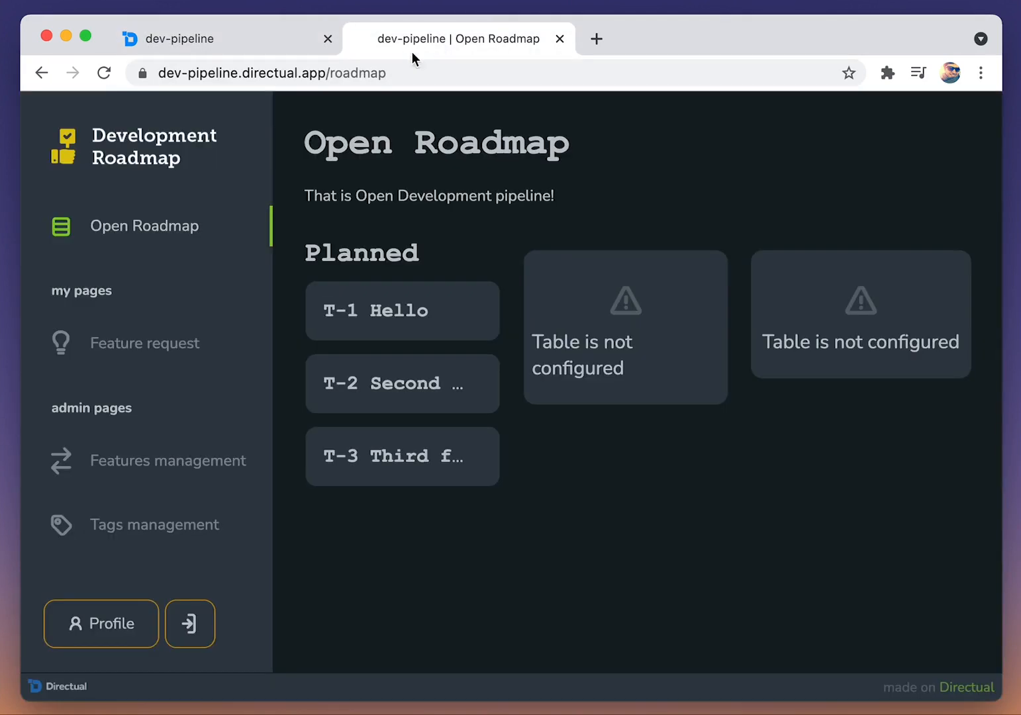
{"action": "left_click", "coordinate": [104, 73]}
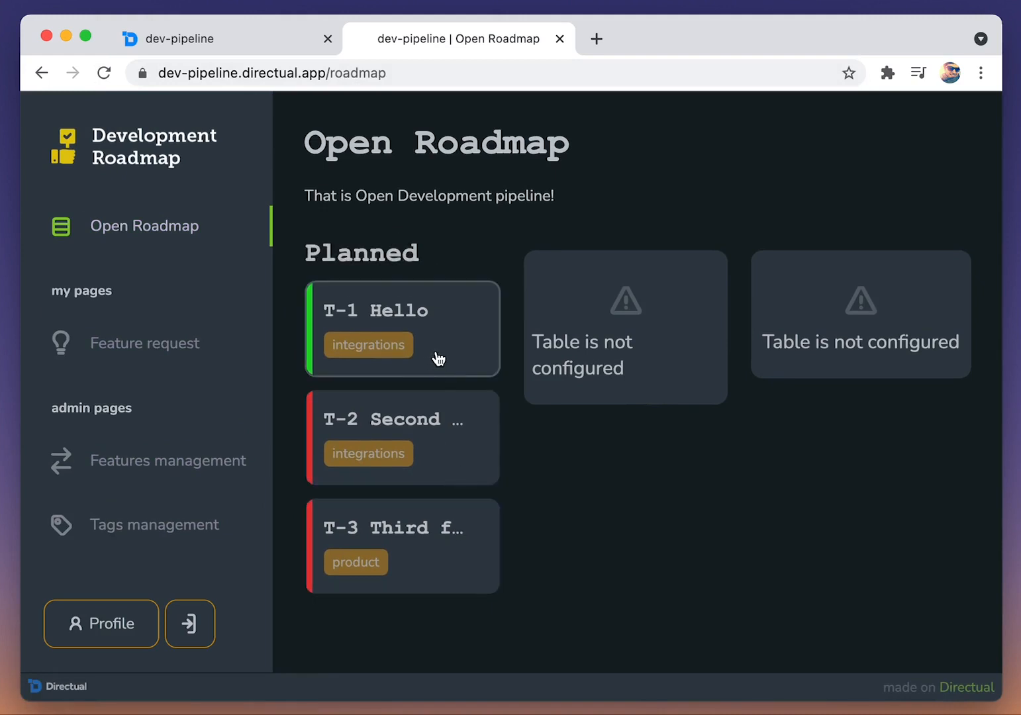
{"action": "left_click", "coordinate": [175, 44]}
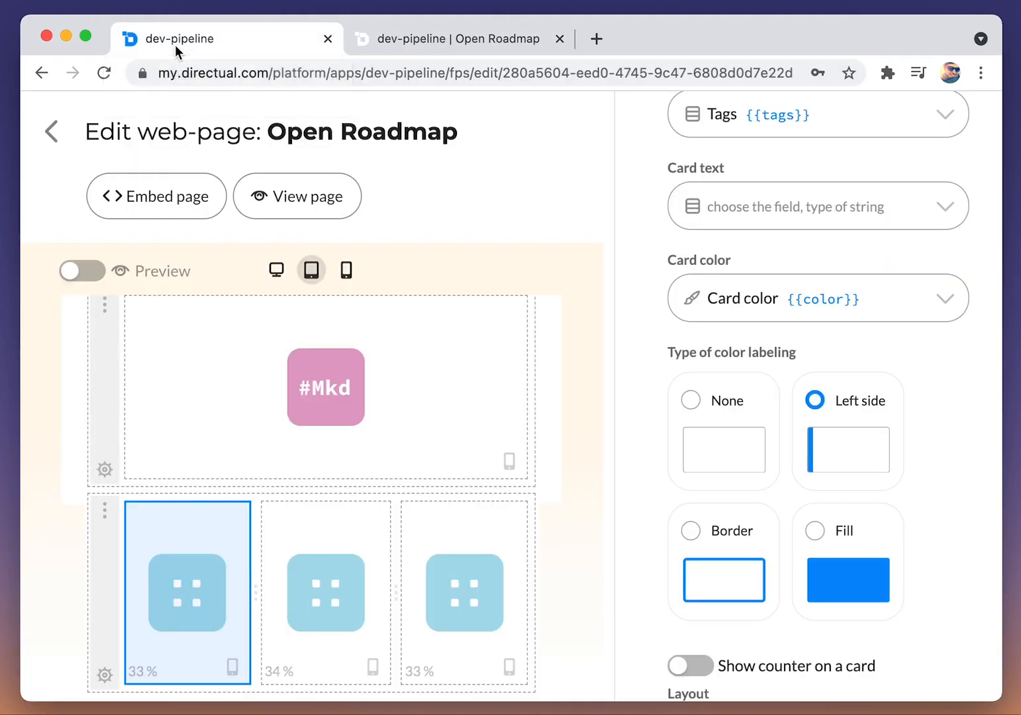
Step: Leave the page designer and open the RoadMapPlanned API endpoint's configuration
{"action": "left_click", "coordinate": [61, 137]}
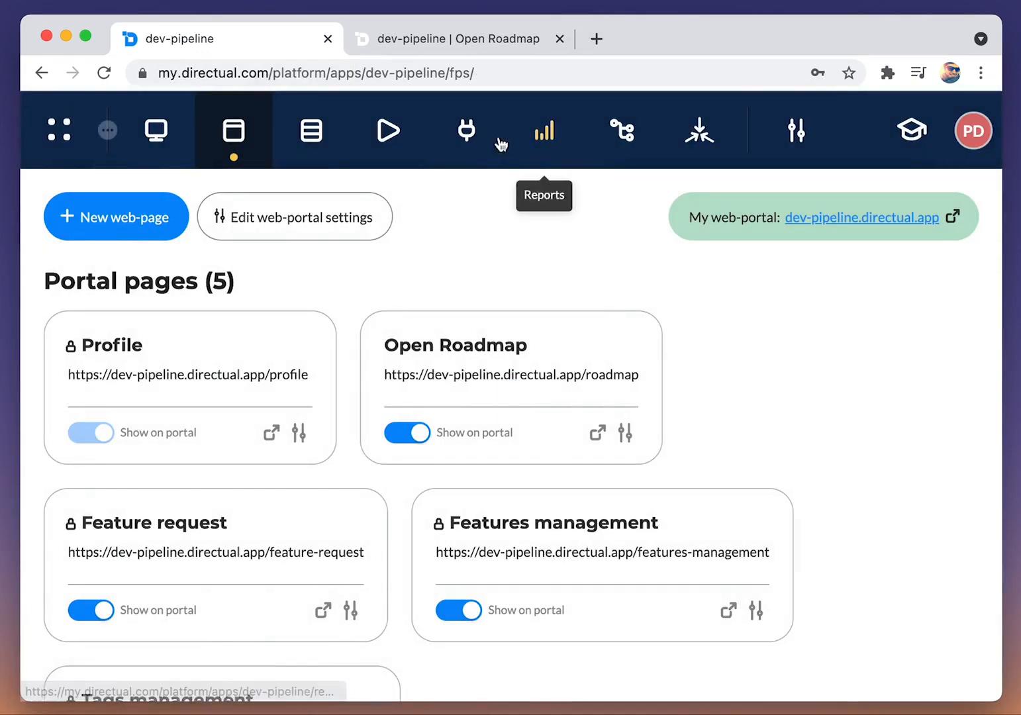
{"action": "left_click", "coordinate": [473, 138]}
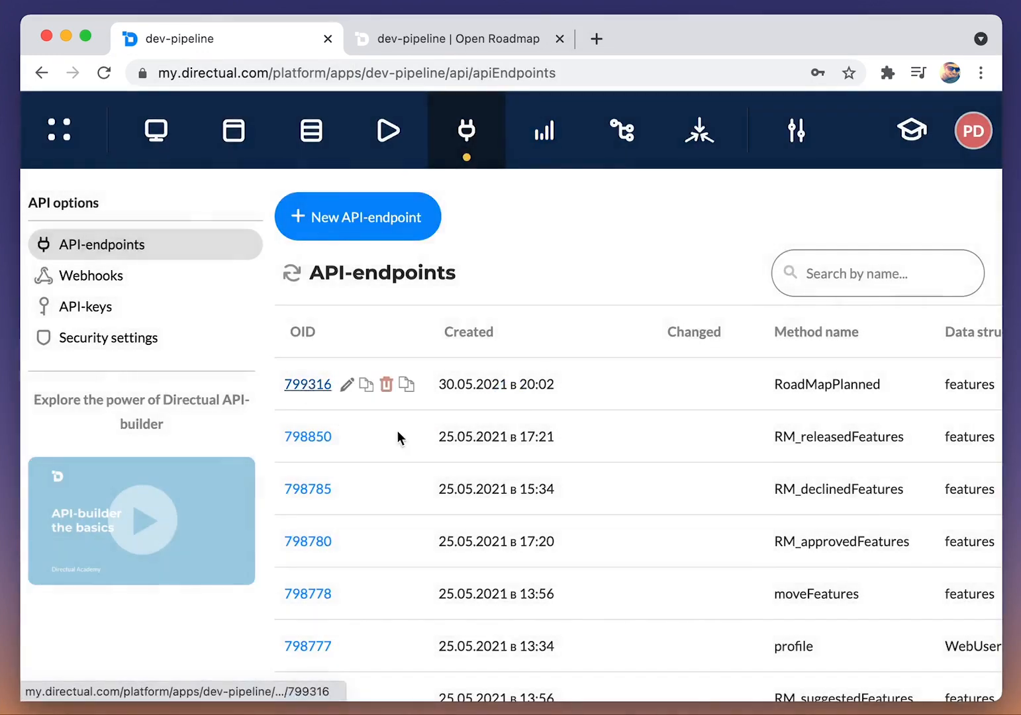
{"action": "left_click", "coordinate": [308, 385]}
Step: Filter the RoadMapPlanned endpoint's objects so that development_status equals planned, and save the endpoint
{"action": "scroll", "coordinate": [411, 434], "scroll_direction": "down", "scroll_amount": 15}
{"action": "scroll", "coordinate": [182, 499], "scroll_direction": "down", "scroll_amount": 2}
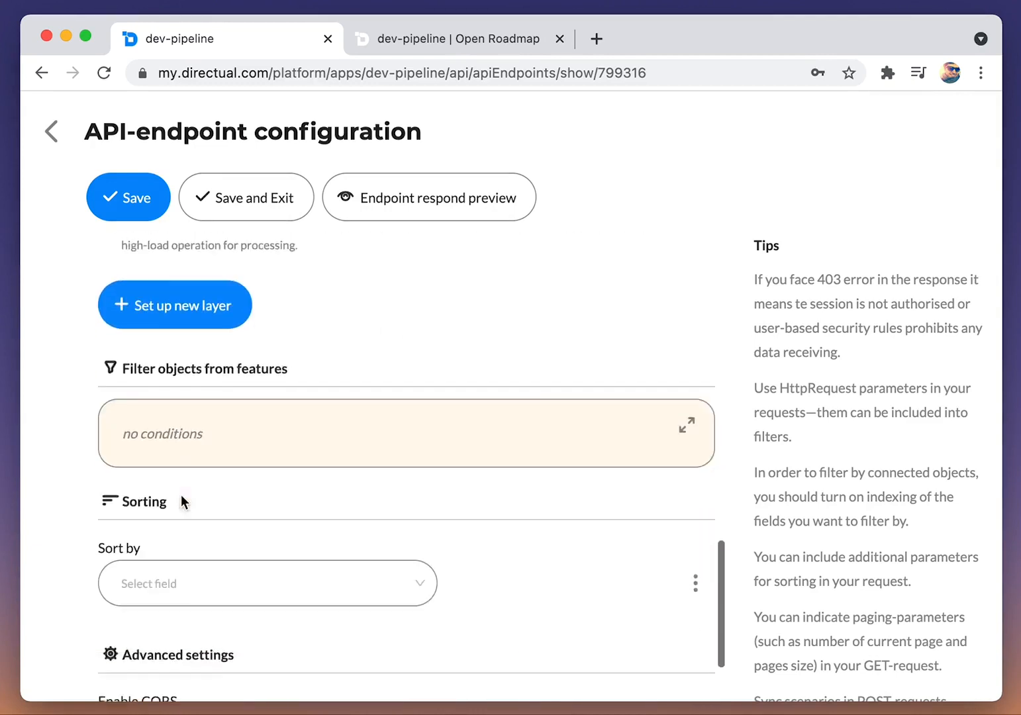
{"action": "left_click", "coordinate": [685, 409]}
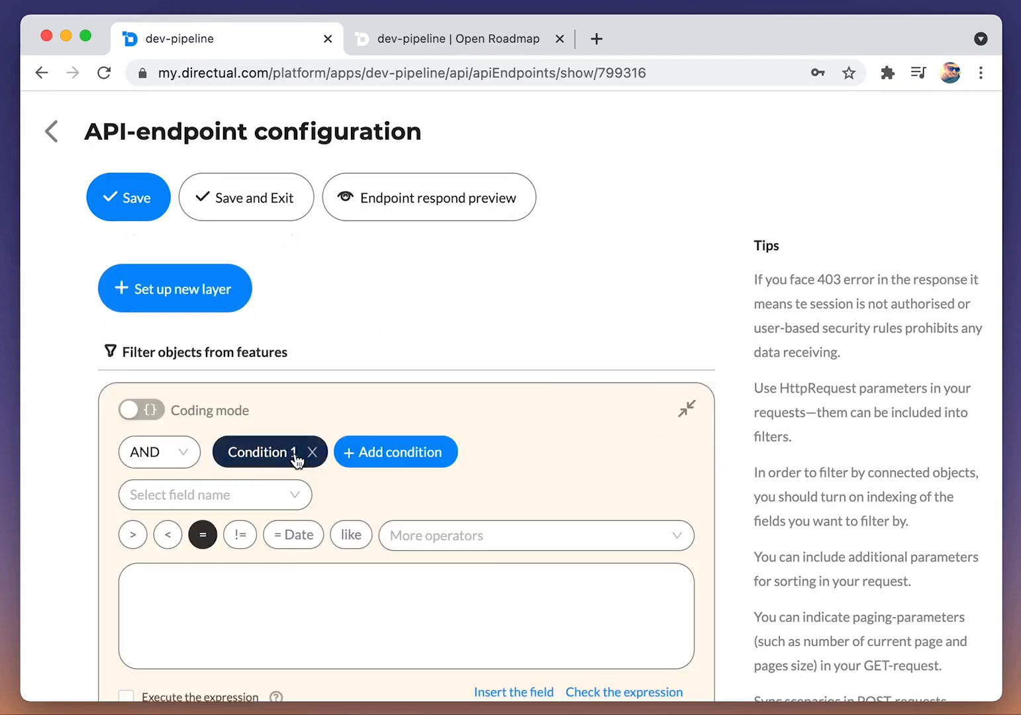
{"action": "left_click", "coordinate": [265, 490]}
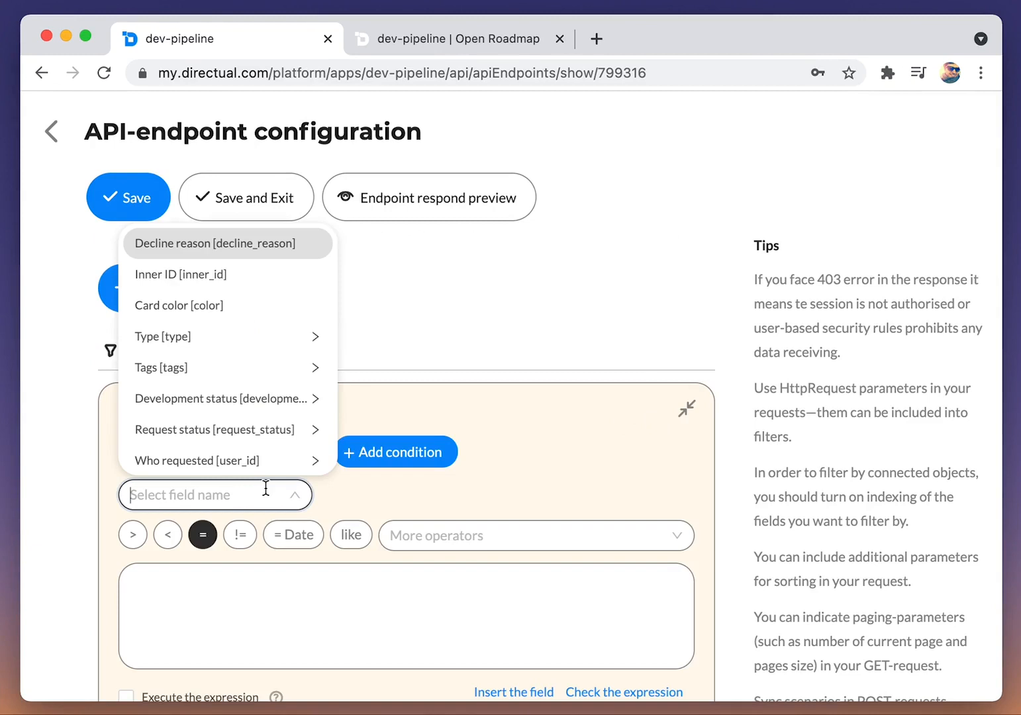
{"action": "type", "text": "dev"}
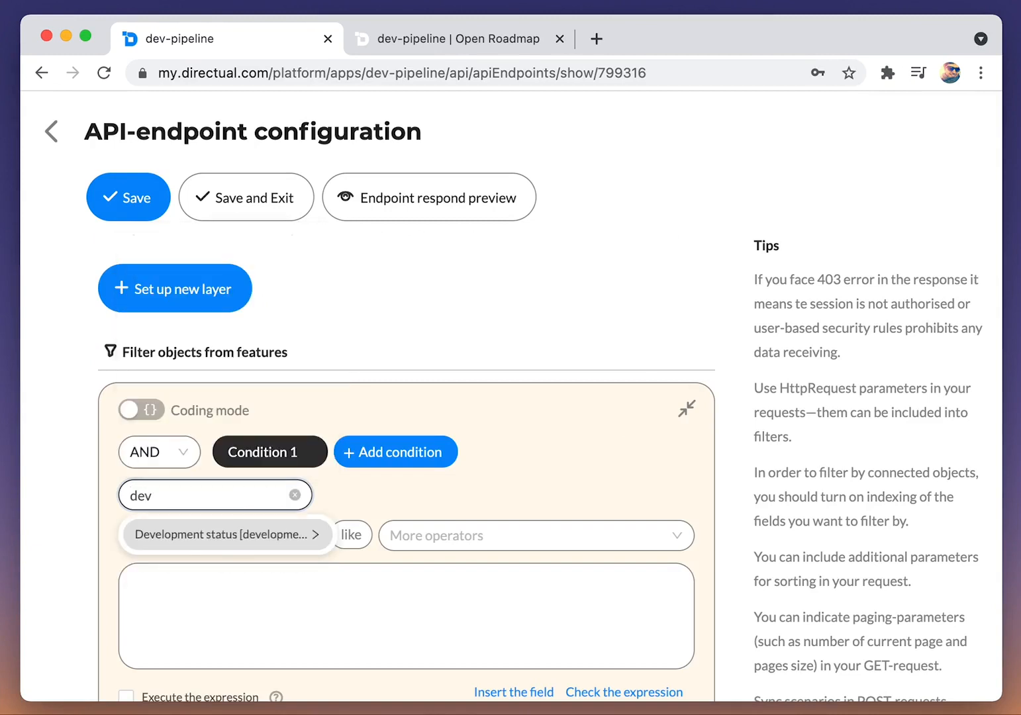
{"action": "key", "text": "Return"}
{"action": "left_click", "coordinate": [260, 613]}
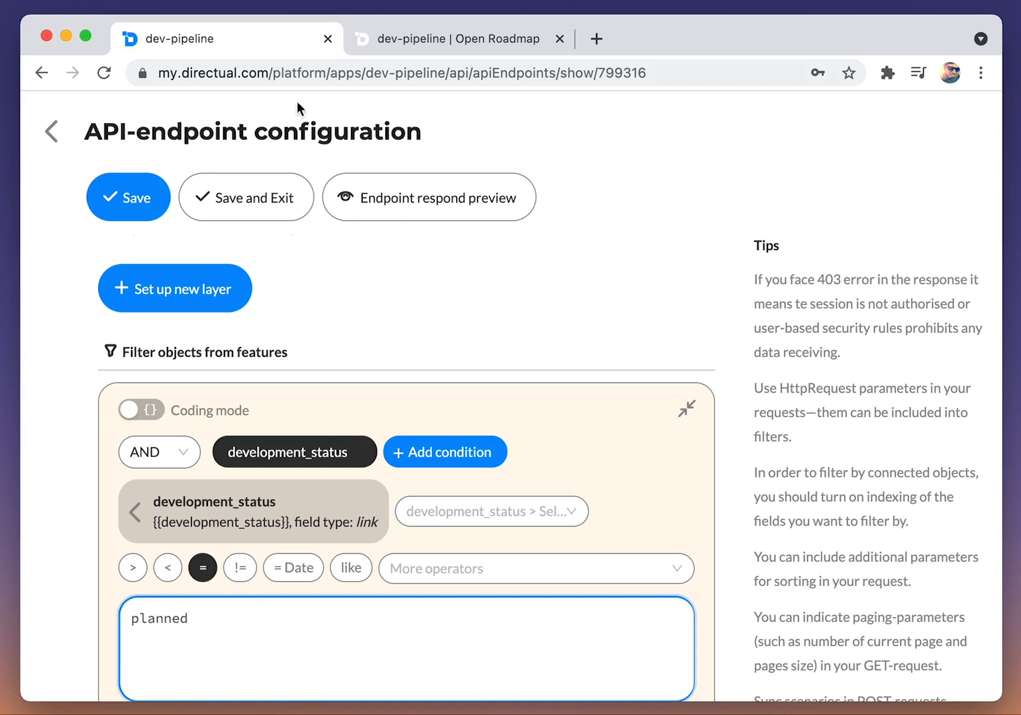
{"action": "left_click", "coordinate": [153, 207]}
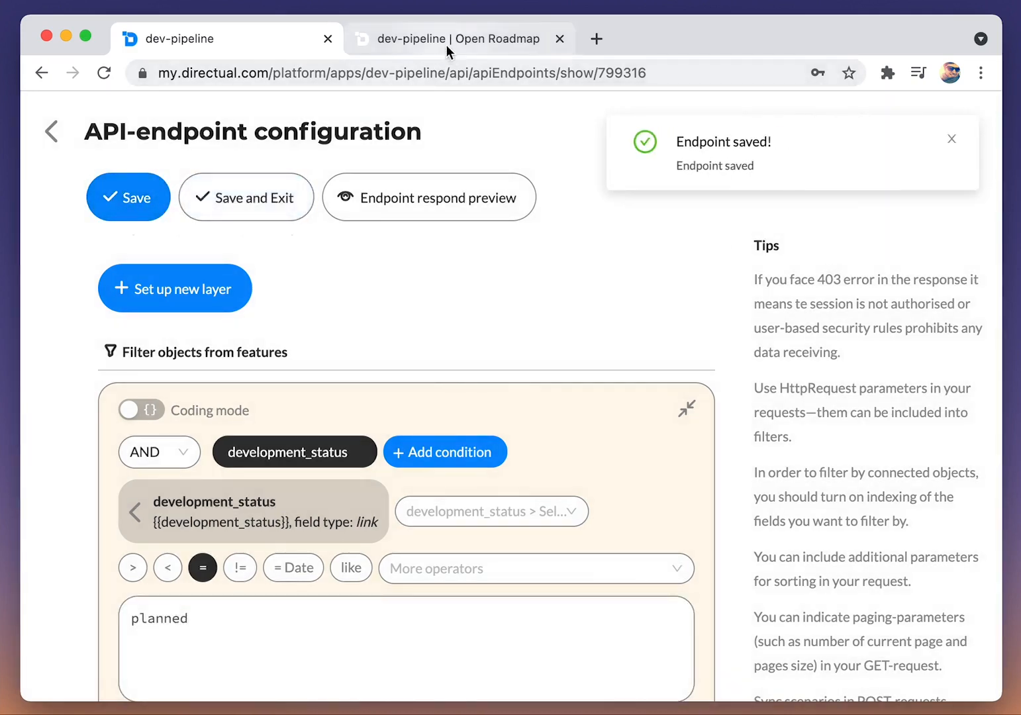
Step: Reload the live roadmap page to check the filtered Planned column, and return to the endpoint configuration
{"action": "left_click", "coordinate": [445, 44]}
{"action": "key", "text": "super+r"}
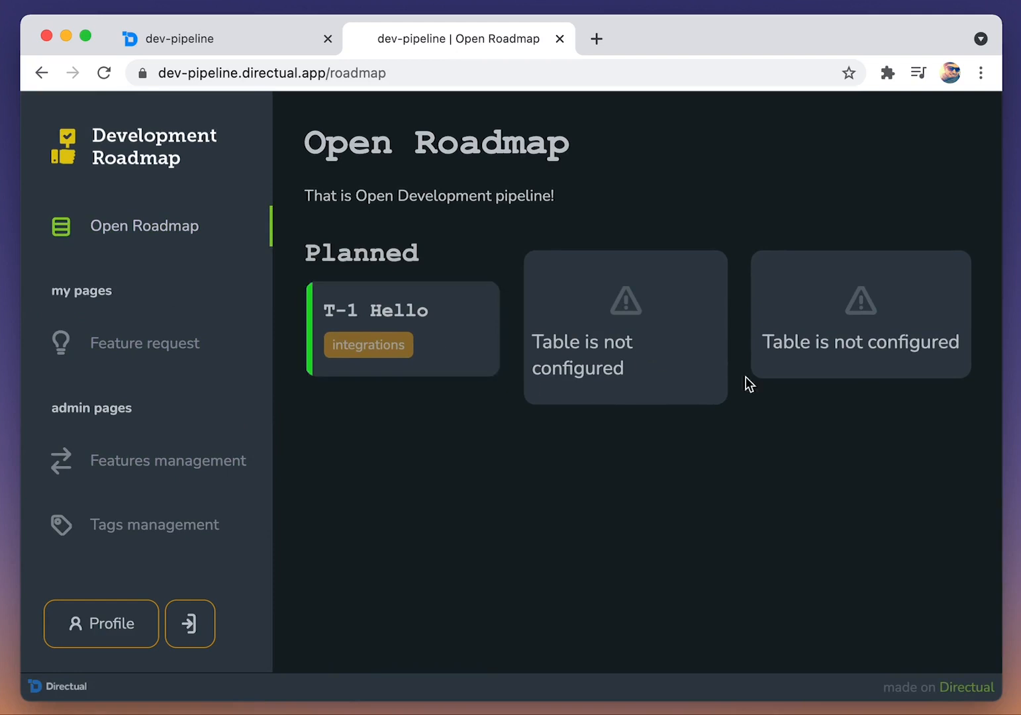
{"action": "left_click", "coordinate": [243, 47]}
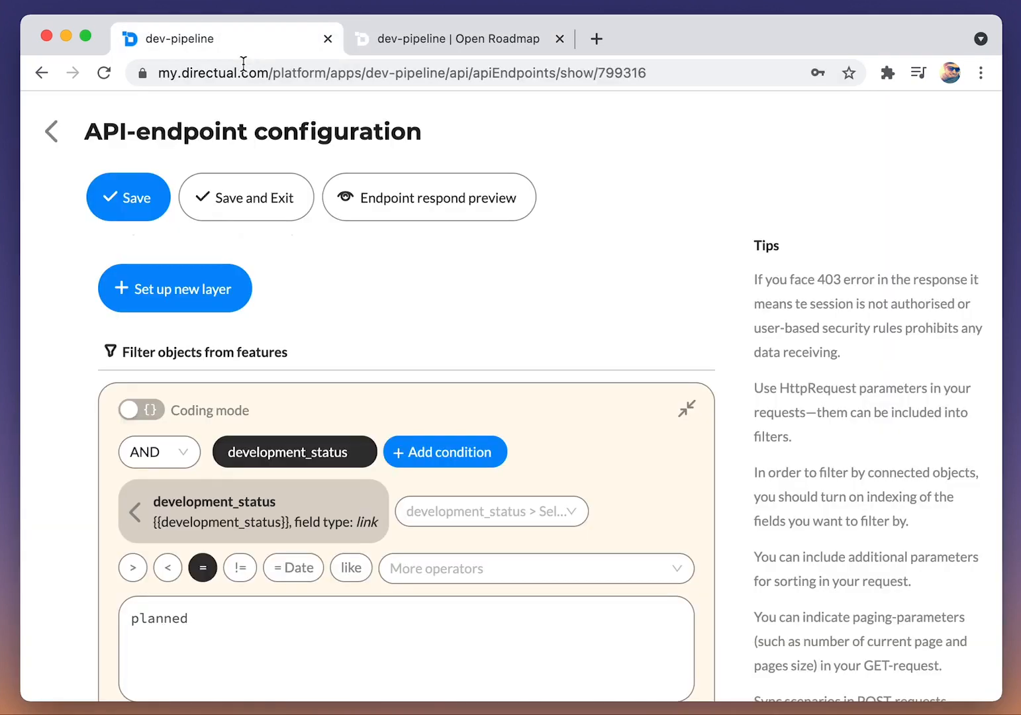
Step: Return to the API endpoints list, duplicate the RoadMapPlanned endpoint and save the copy
{"action": "left_click", "coordinate": [51, 132]}
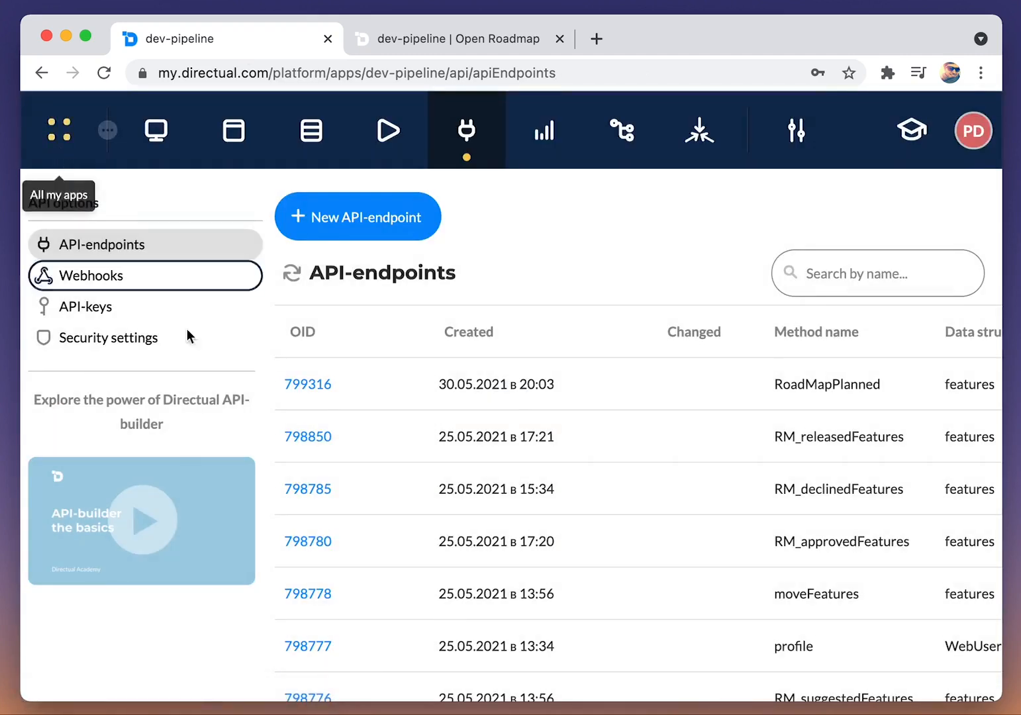
{"action": "left_click", "coordinate": [405, 383]}
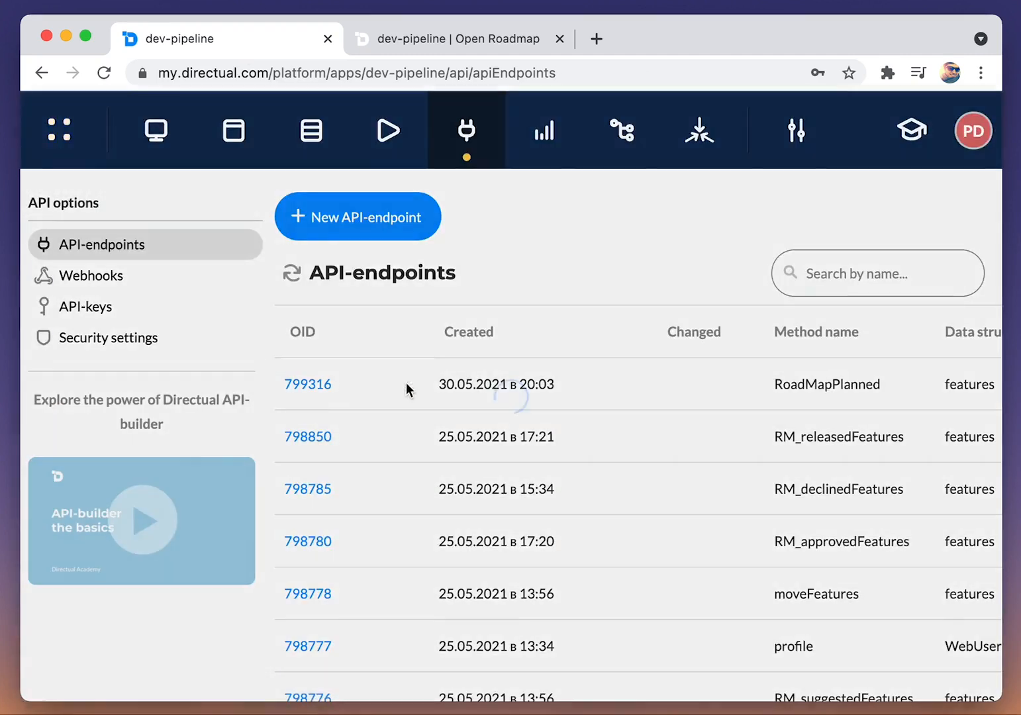
{"action": "left_click", "coordinate": [485, 425]}
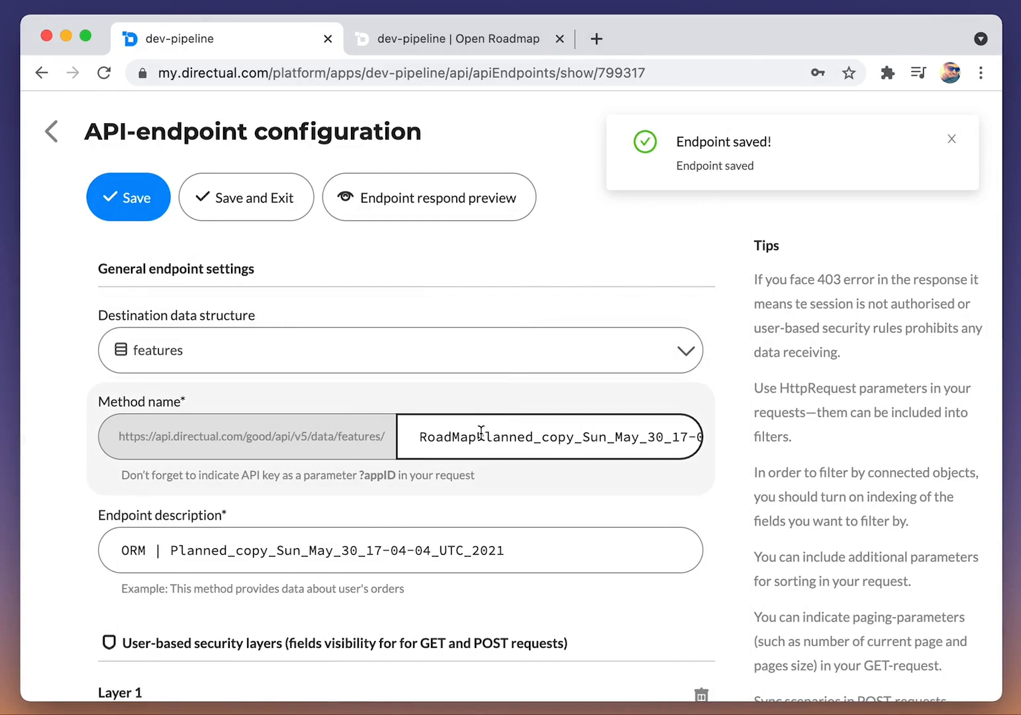
Step: Set the copied endpoint's method name to RoadMapUD and its description to "ORM | Under development"
{"action": "left_click_drag", "start_coordinate": [476, 436], "coordinate": [483, 459]}
{"action": "type", "text": "UD"}
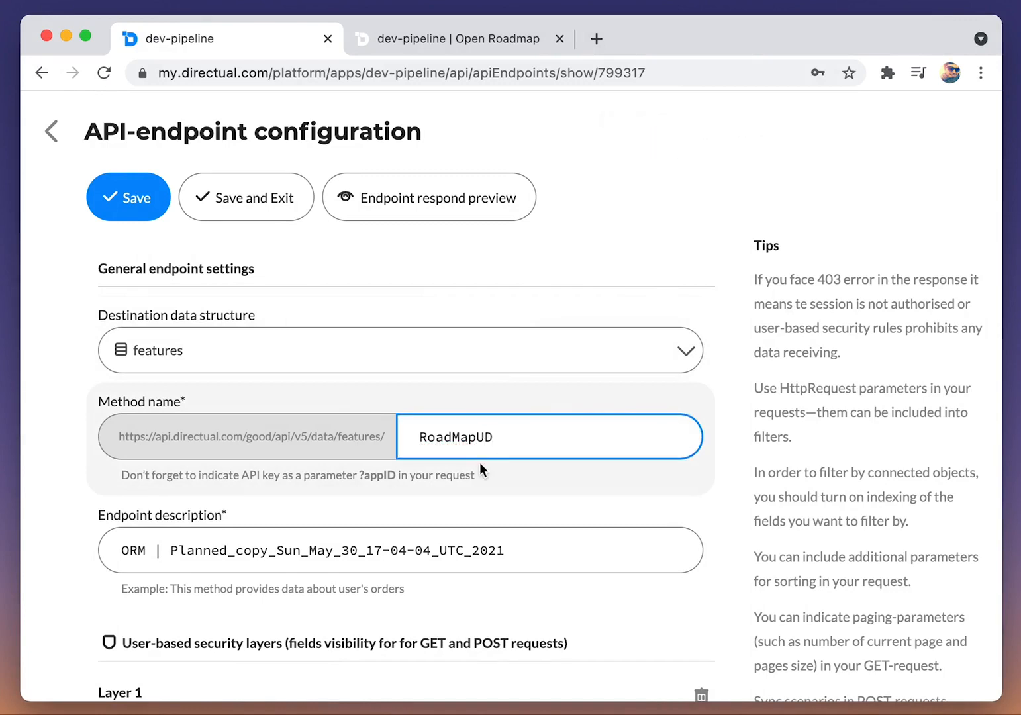
{"action": "left_click", "coordinate": [173, 551]}
{"action": "key", "text": "shift+super+Right"}
{"action": "type", "text": "Under development"}
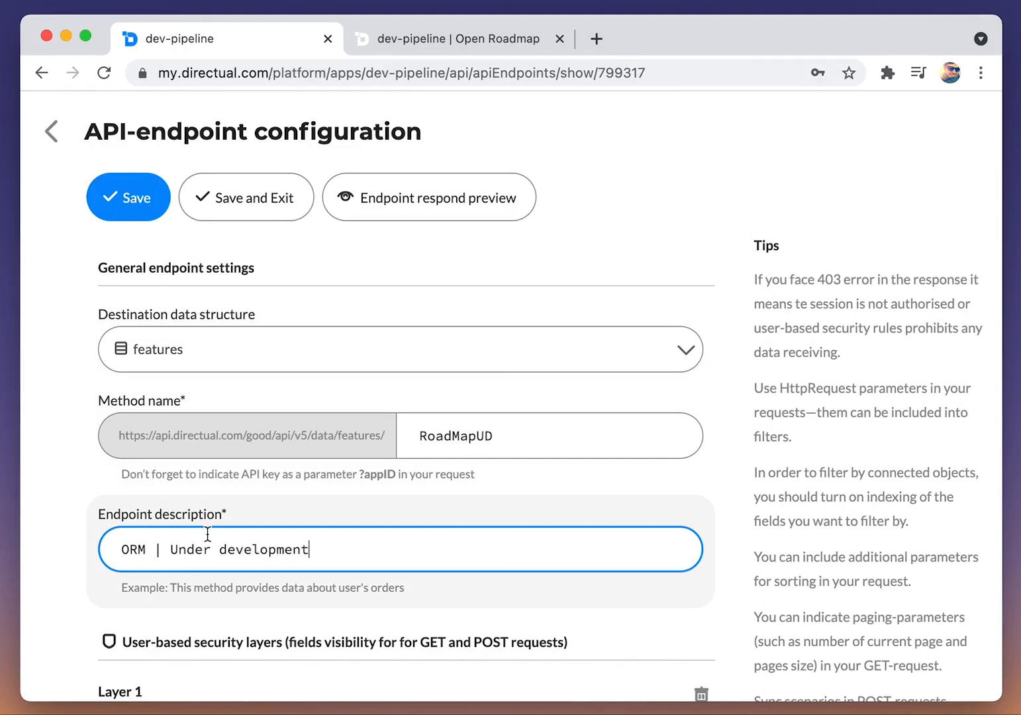
Step: Set the RoadMapUD endpoint's development_status filter value to under_development, then save and exit
{"action": "scroll", "coordinate": [227, 524], "scroll_direction": "down", "scroll_amount": 15}
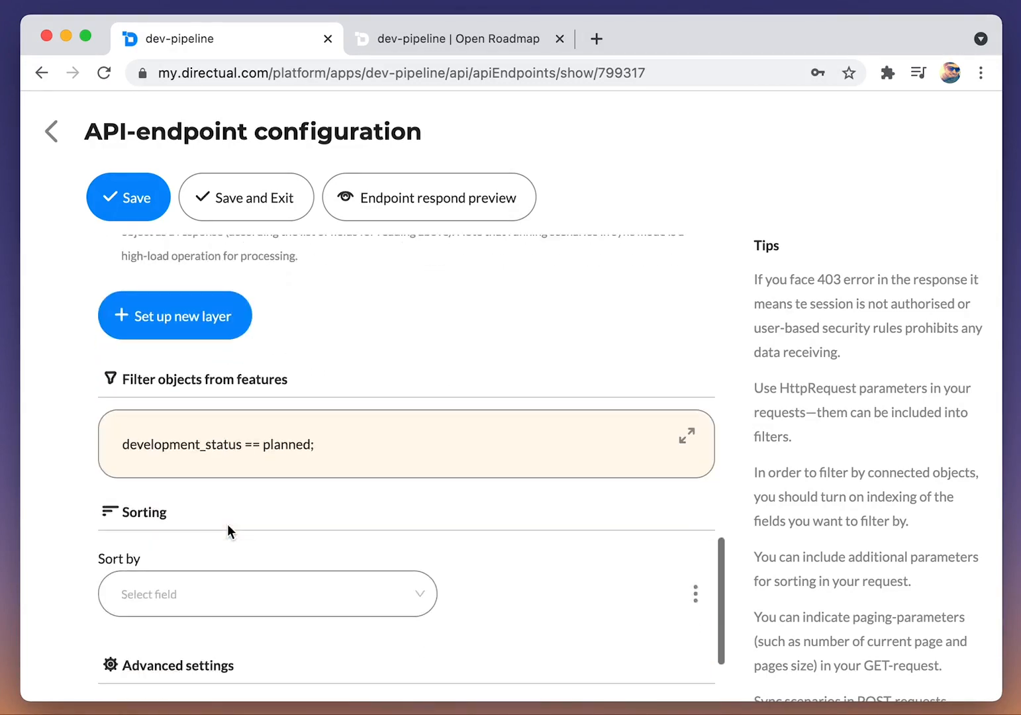
{"action": "left_click", "coordinate": [687, 437]}
{"action": "scroll", "coordinate": [218, 596], "scroll_direction": "down", "scroll_amount": 2}
{"action": "left_click_drag", "start_coordinate": [198, 573], "coordinate": [73, 563]}
{"action": "type", "text": "under_development"}
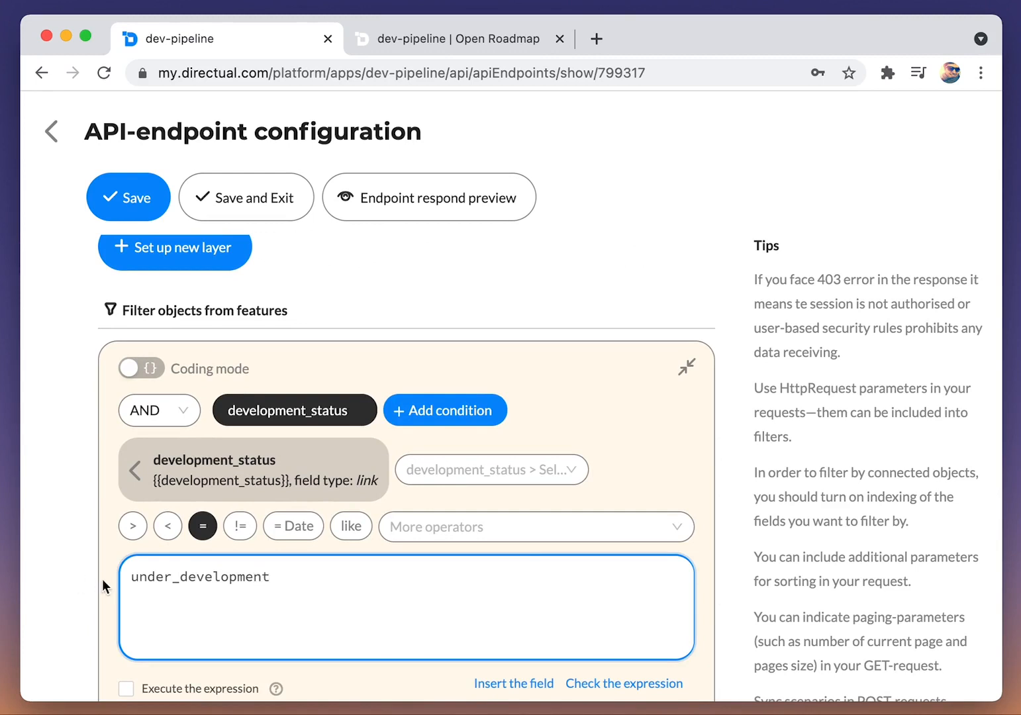
{"action": "left_click", "coordinate": [247, 206]}
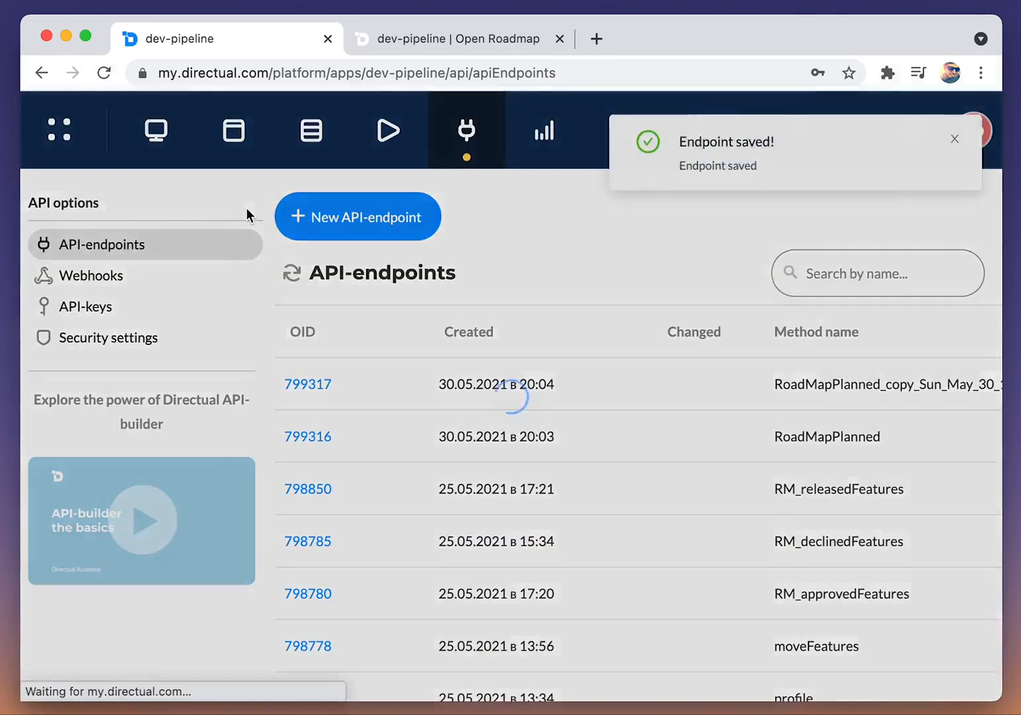
Step: Open the Open Roadmap page for editing and assign the RoadMapUD endpoint to the middle cards view
{"action": "left_click", "coordinate": [233, 132]}
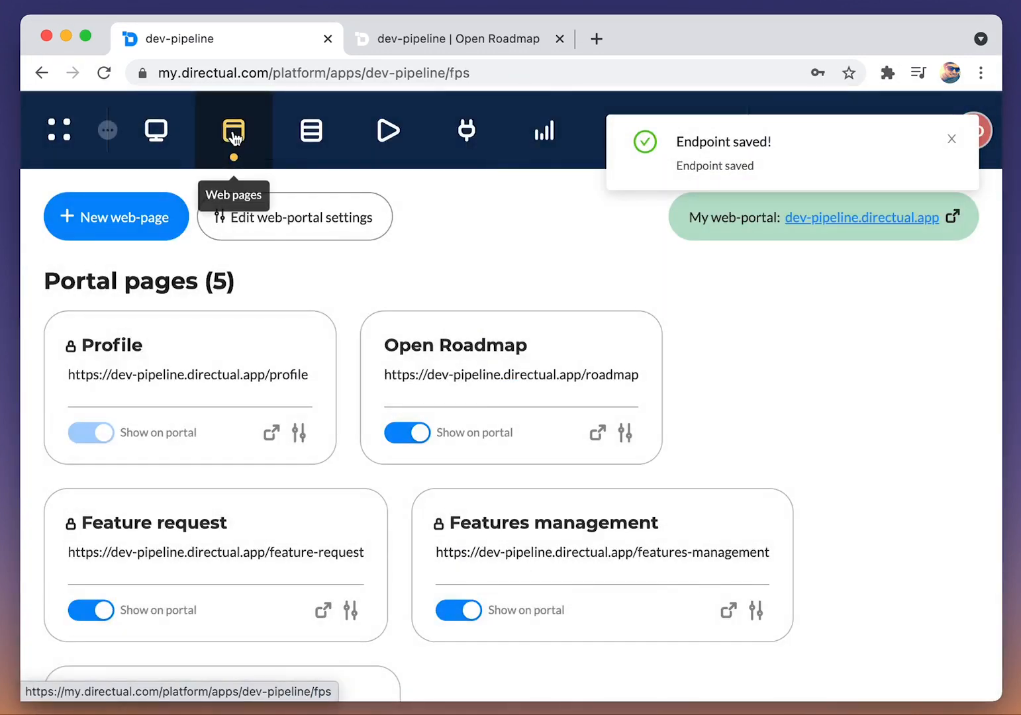
{"action": "left_click", "coordinate": [399, 345]}
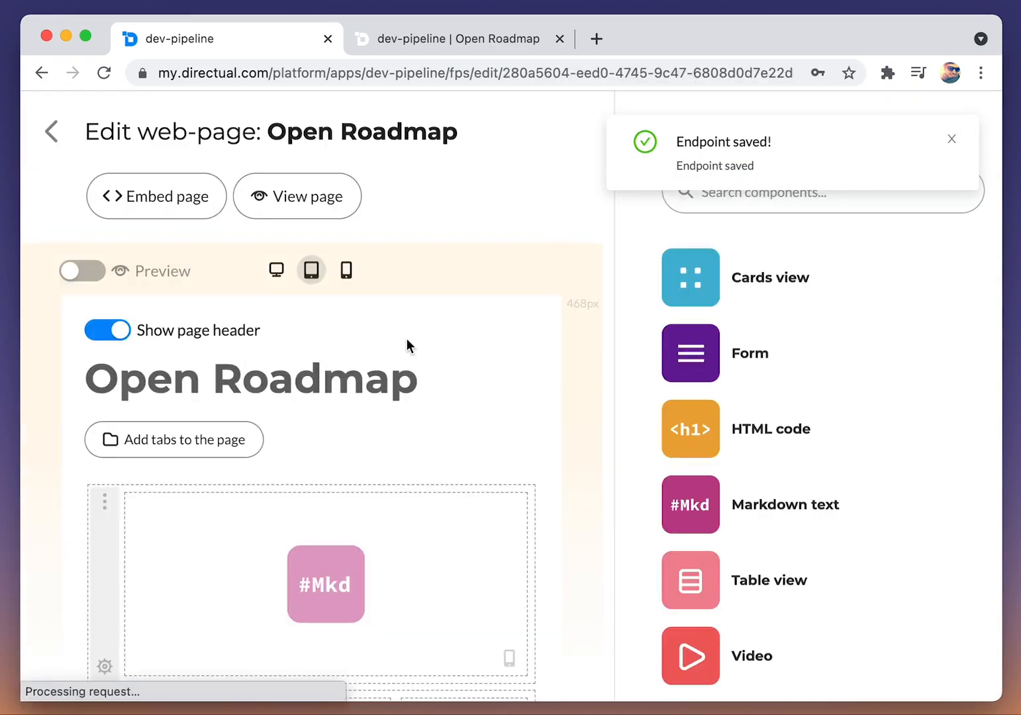
{"action": "scroll", "coordinate": [388, 559], "scroll_direction": "down", "scroll_amount": 3}
{"action": "left_click", "coordinate": [374, 556]}
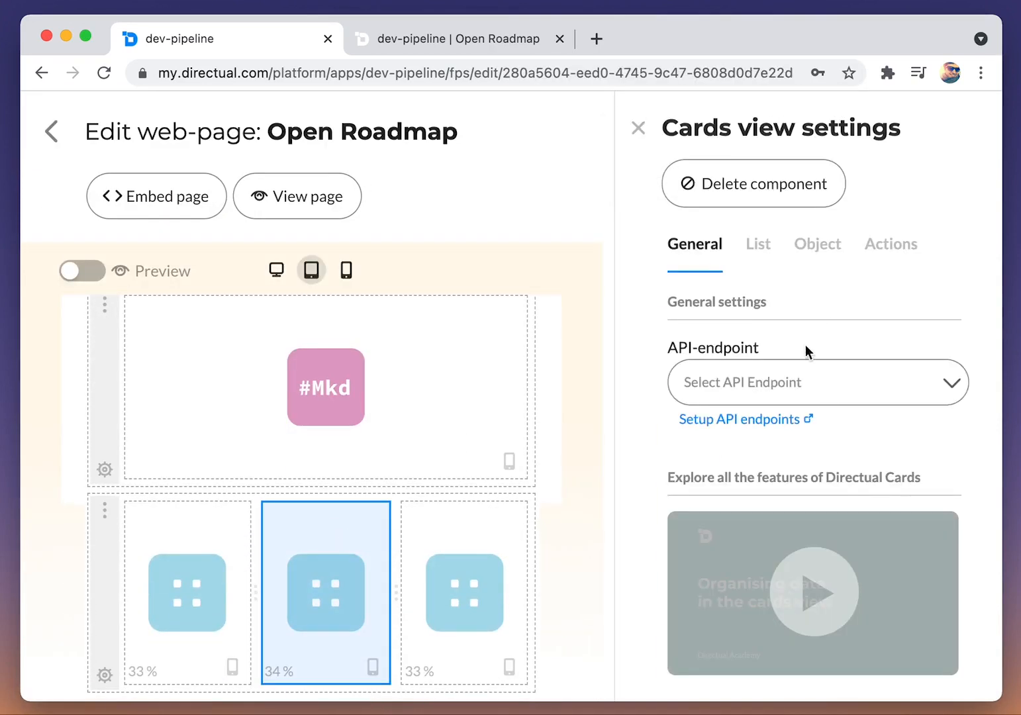
{"action": "left_click", "coordinate": [779, 387]}
{"action": "left_click", "coordinate": [814, 502]}
Step: Title the middle cards list "Under development" and turn off its quick search
{"action": "left_click", "coordinate": [770, 489]}
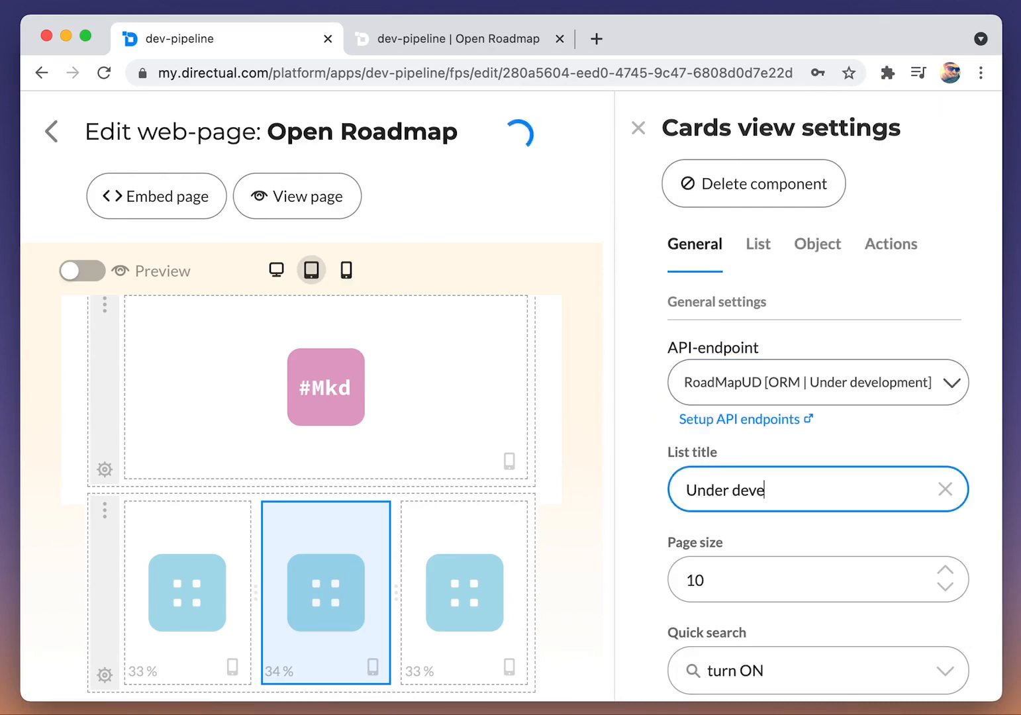
{"action": "scroll", "coordinate": [735, 497], "scroll_direction": "down", "scroll_amount": 2}
{"action": "left_click", "coordinate": [781, 559]}
{"action": "left_click", "coordinate": [770, 524]}
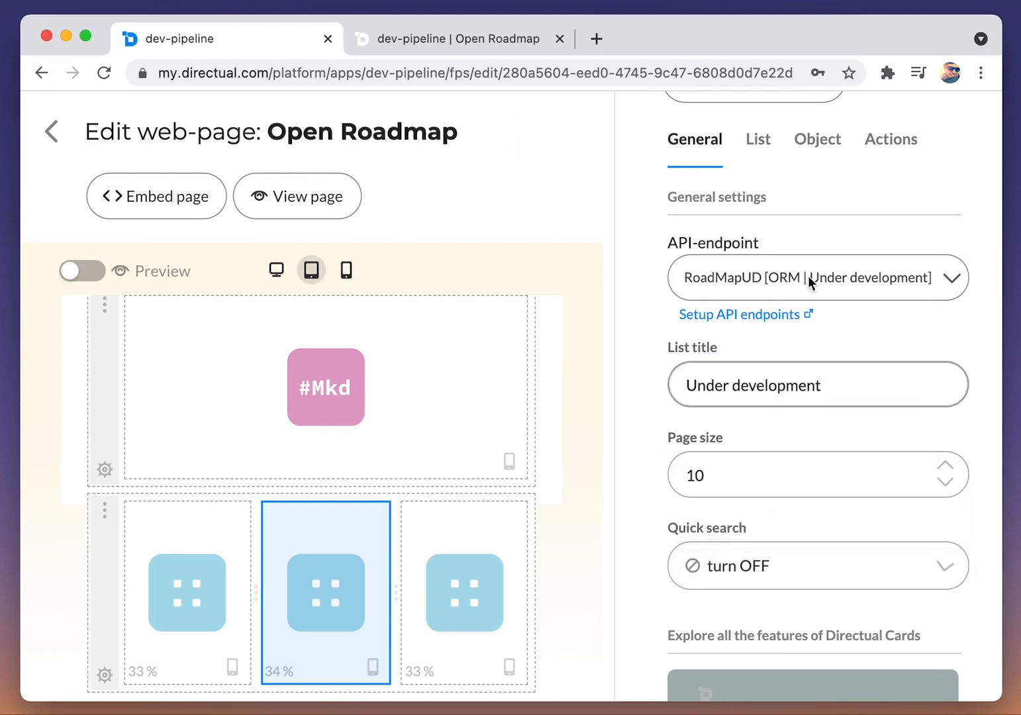
Step: Use the Tags field as the card header comment for the middle cards view
{"action": "left_click", "coordinate": [759, 163]}
{"action": "left_click", "coordinate": [763, 413]}
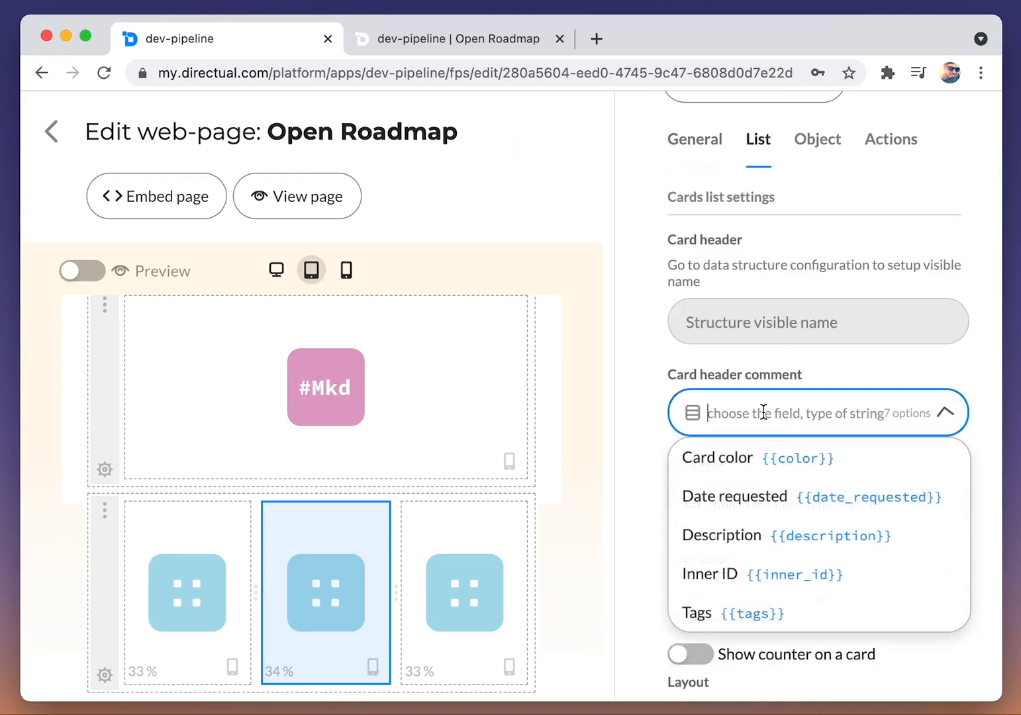
{"action": "type", "text": "tag"}
{"action": "key", "text": "Return"}
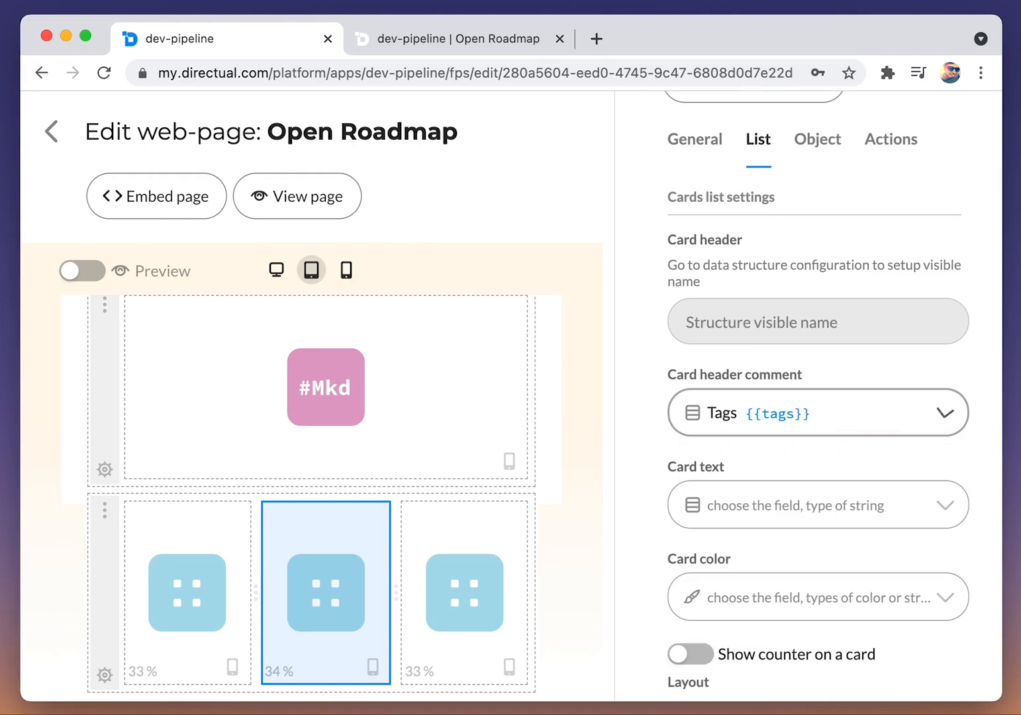
Step: Set the middle cards view's card color to the Card color field with Left side color labeling
{"action": "scroll", "coordinate": [764, 415], "scroll_direction": "down", "scroll_amount": 1}
{"action": "scroll", "coordinate": [757, 440], "scroll_direction": "down", "scroll_amount": 2}
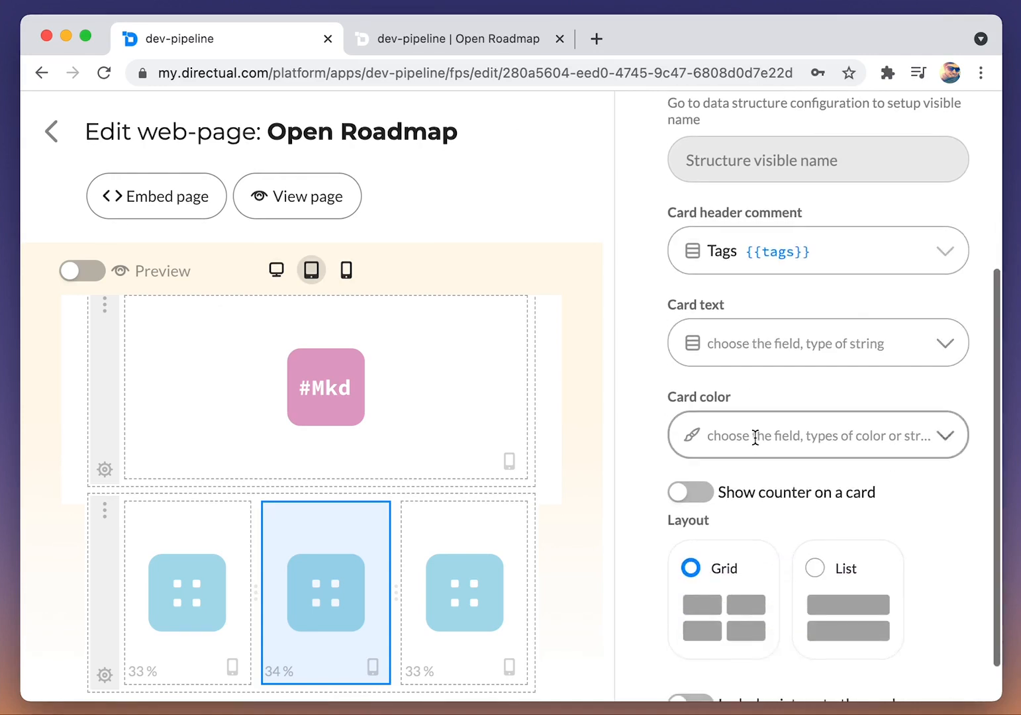
{"action": "left_click", "coordinate": [757, 437]}
{"action": "left_click", "coordinate": [758, 479]}
{"action": "scroll", "coordinate": [771, 516], "scroll_direction": "down", "scroll_amount": 2}
{"action": "left_click", "coordinate": [850, 492]}
Step: On the reloaded live portal, choose the approved T-1 Hello feature for development in Features management and reopen the Open Roadmap page
{"action": "left_click", "coordinate": [507, 41]}
{"action": "key", "text": "super+r"}
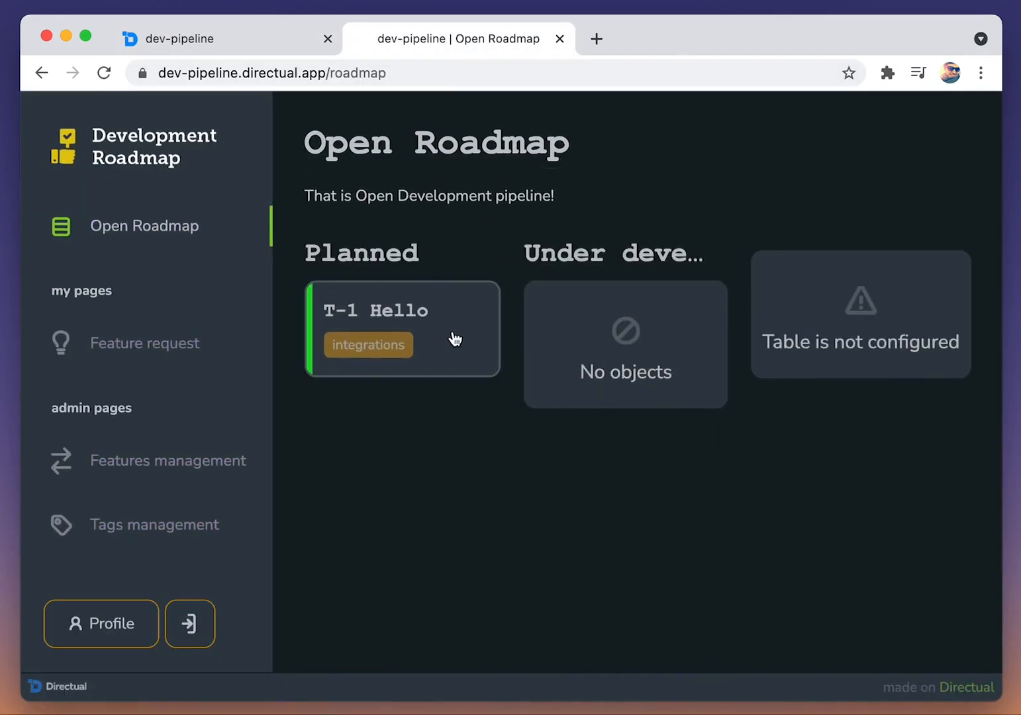
{"action": "left_click", "coordinate": [195, 467]}
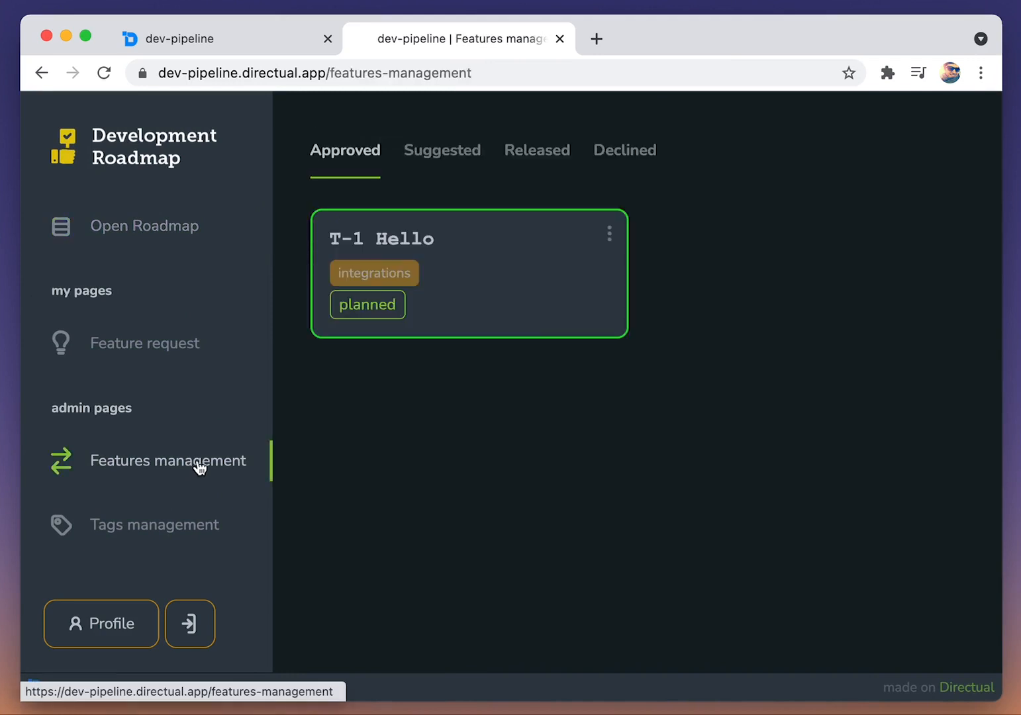
{"action": "left_click", "coordinate": [610, 238]}
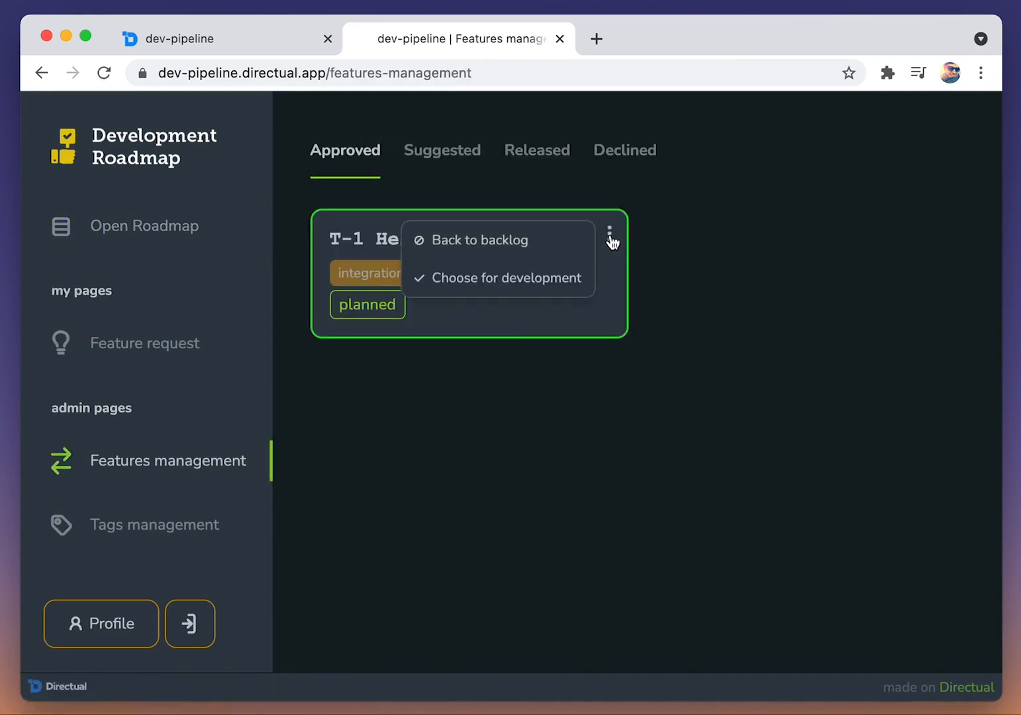
{"action": "left_click", "coordinate": [502, 284]}
{"action": "left_click", "coordinate": [152, 227]}
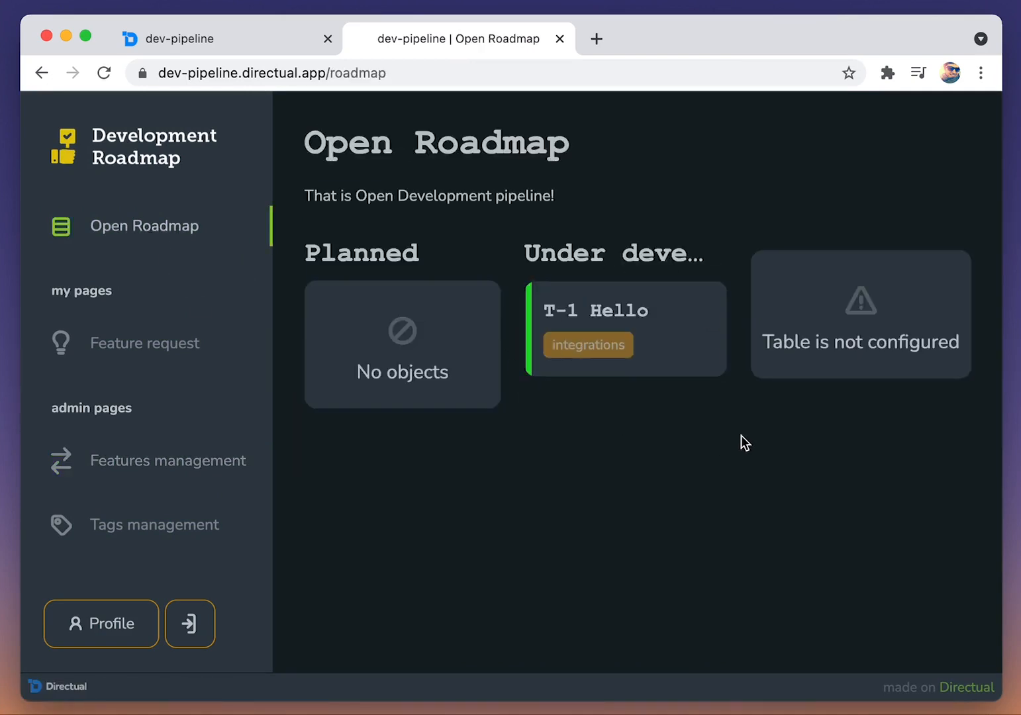
Step: Go back from the page designer to the API endpoints, duplicate the RoadMapUD endpoint and save the copy
{"action": "left_click", "coordinate": [226, 41]}
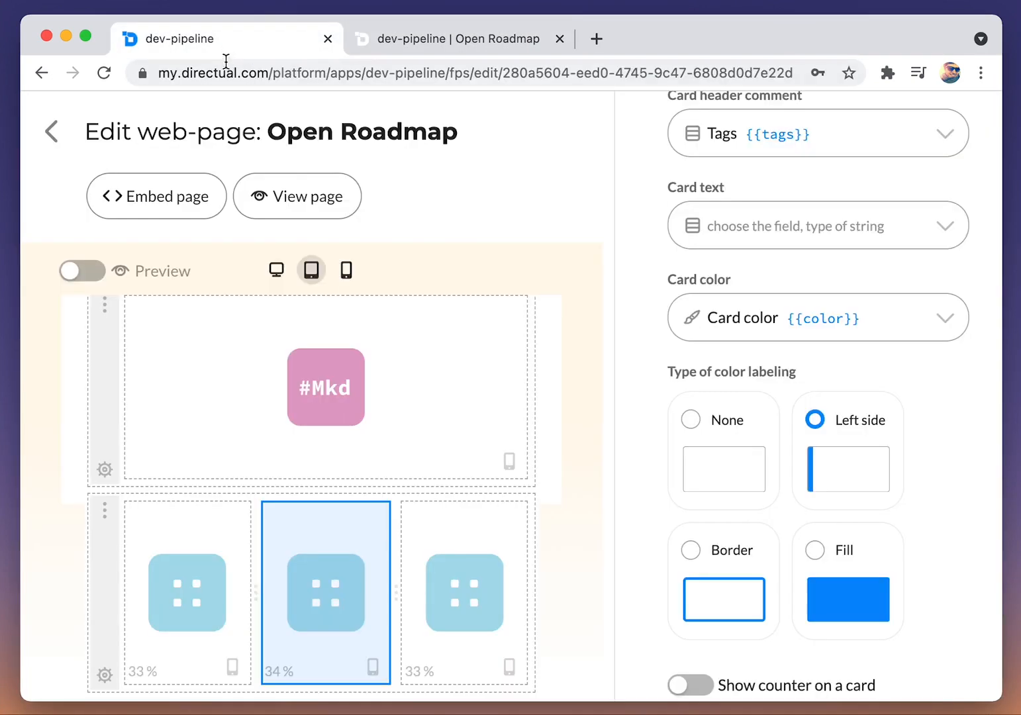
{"action": "left_click", "coordinate": [51, 131]}
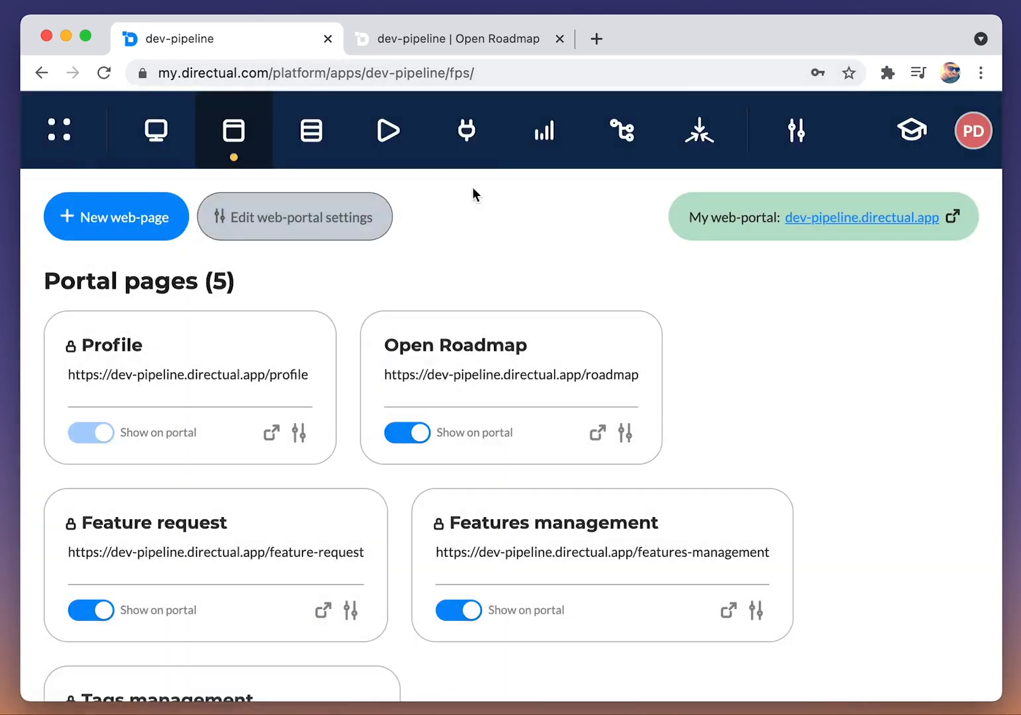
{"action": "left_click", "coordinate": [475, 157]}
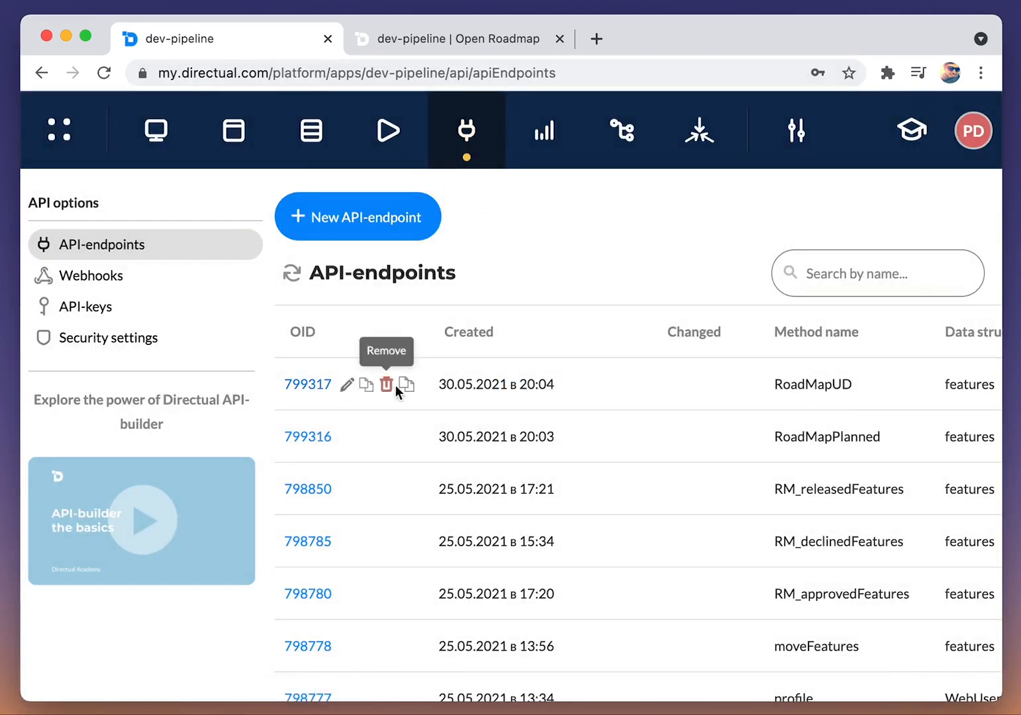
{"action": "left_click", "coordinate": [410, 384]}
{"action": "left_click", "coordinate": [132, 209]}
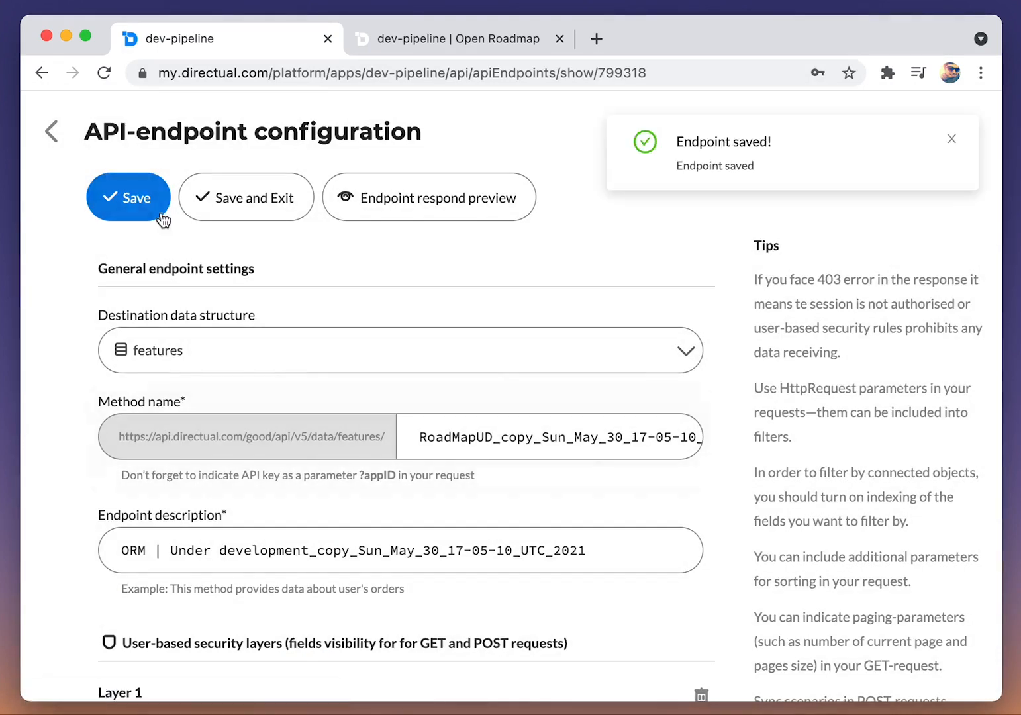
Step: Set the copied endpoint's method name to RoadMapReleased and its description to "ORM | Released"
{"action": "left_click_drag", "start_coordinate": [477, 439], "coordinate": [481, 454]}
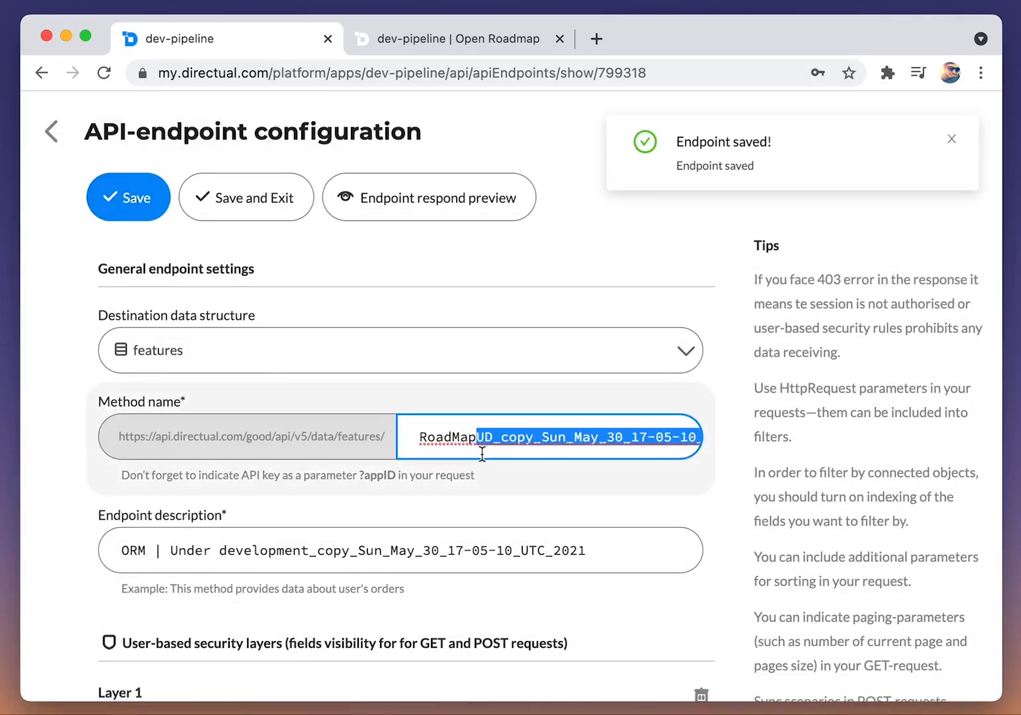
{"action": "type", "text": "Released"}
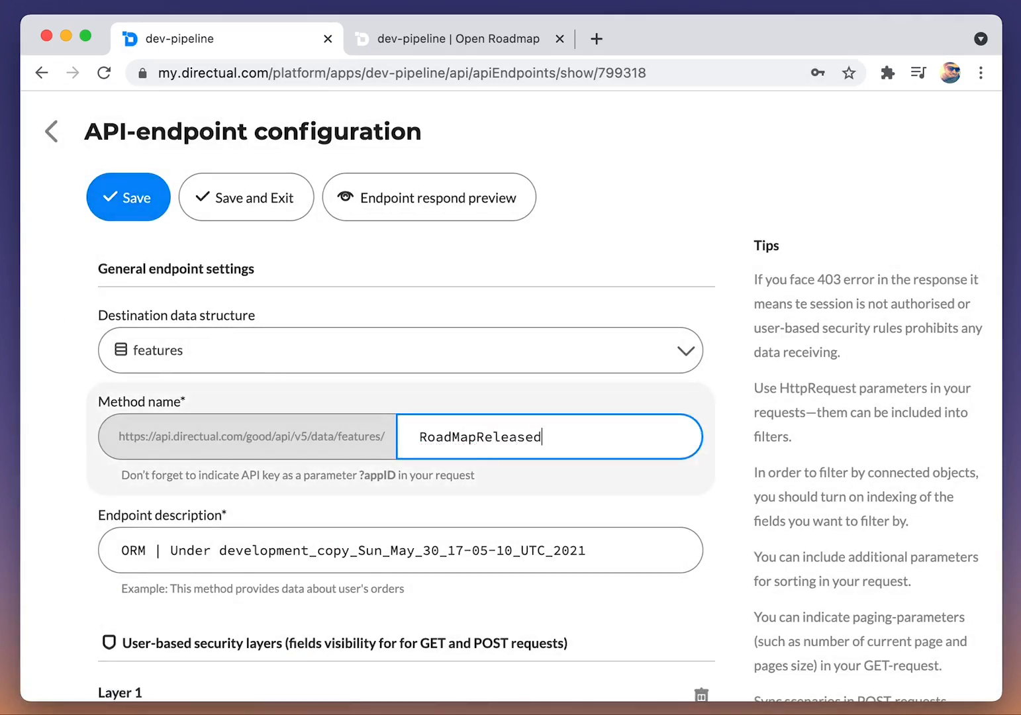
{"action": "left_click_drag", "start_coordinate": [174, 556], "coordinate": [588, 553]}
{"action": "type", "text": "Released"}
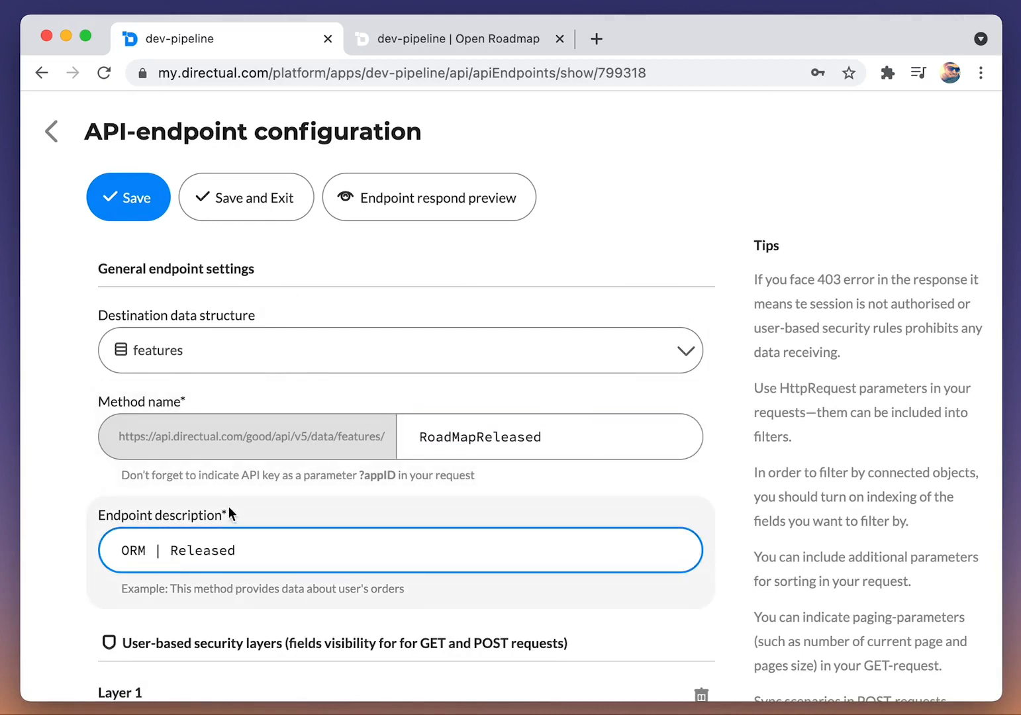
Step: Change the endpoint's development_status filter to equal released, then save and exit the endpoint configuration
{"action": "scroll", "coordinate": [228, 513], "scroll_direction": "down", "scroll_amount": 8}
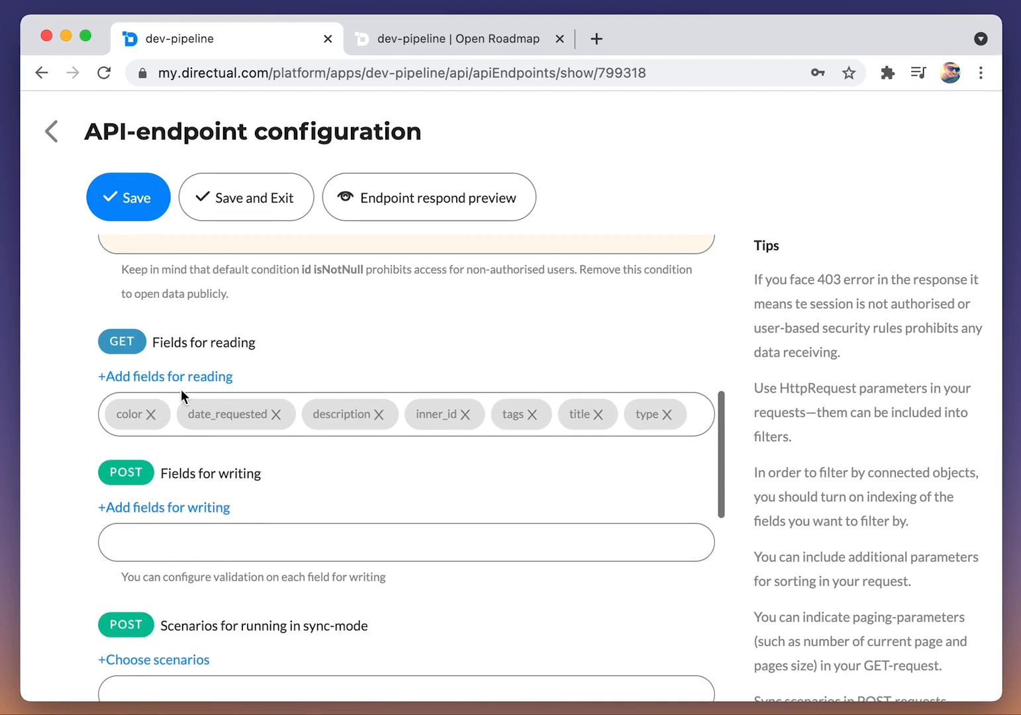
{"action": "scroll", "coordinate": [181, 389], "scroll_direction": "down", "scroll_amount": 10}
{"action": "left_click", "coordinate": [686, 445]}
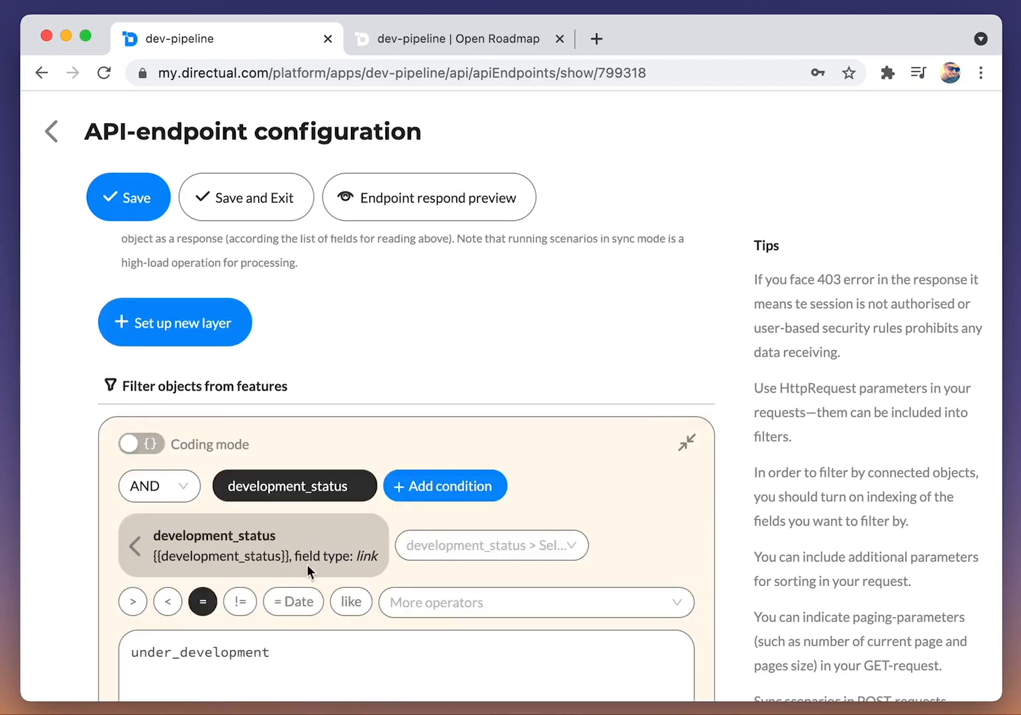
{"action": "scroll", "coordinate": [306, 565], "scroll_direction": "down", "scroll_amount": 2}
{"action": "left_click_drag", "start_coordinate": [291, 547], "coordinate": [83, 510]}
{"action": "type", "text": "released"}
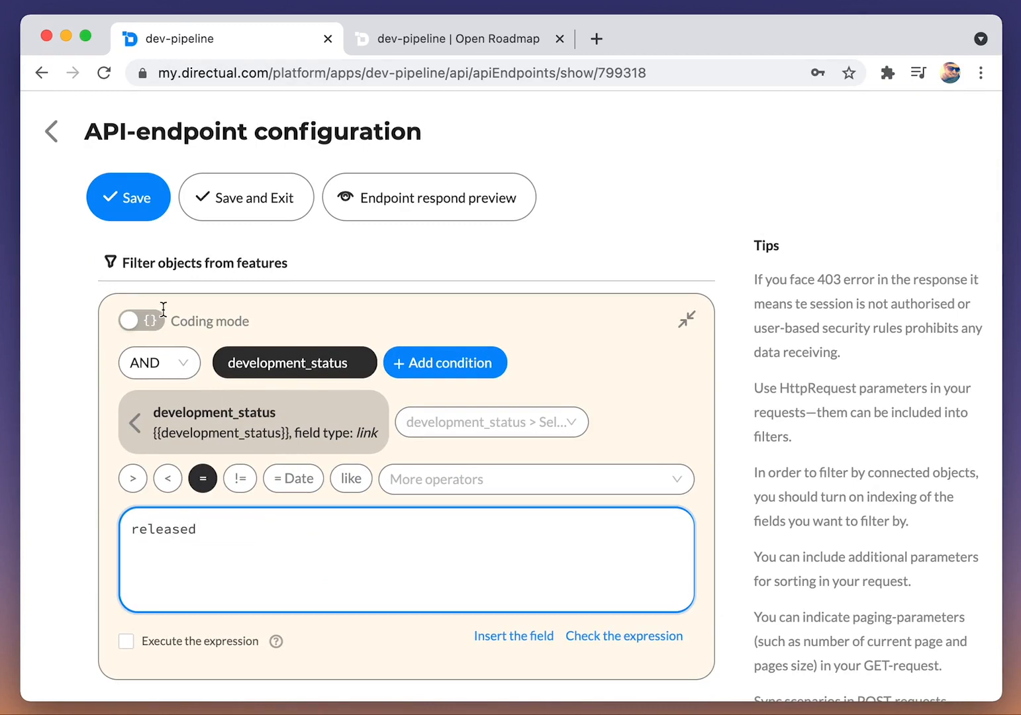
{"action": "left_click", "coordinate": [235, 200]}
Step: In the Open Roadmap page designer, connect the third cards view to the RoadMapReleased endpoint and title its list "Released"
{"action": "left_click", "coordinate": [235, 136]}
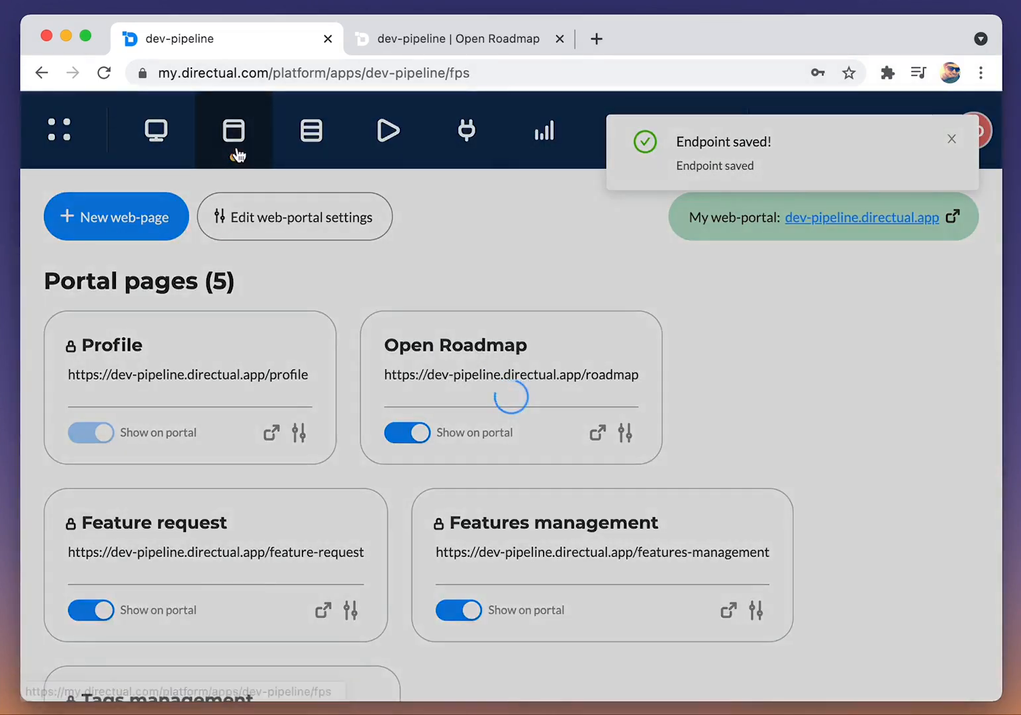
{"action": "left_click", "coordinate": [474, 379]}
{"action": "scroll", "coordinate": [435, 451], "scroll_direction": "down", "scroll_amount": 3}
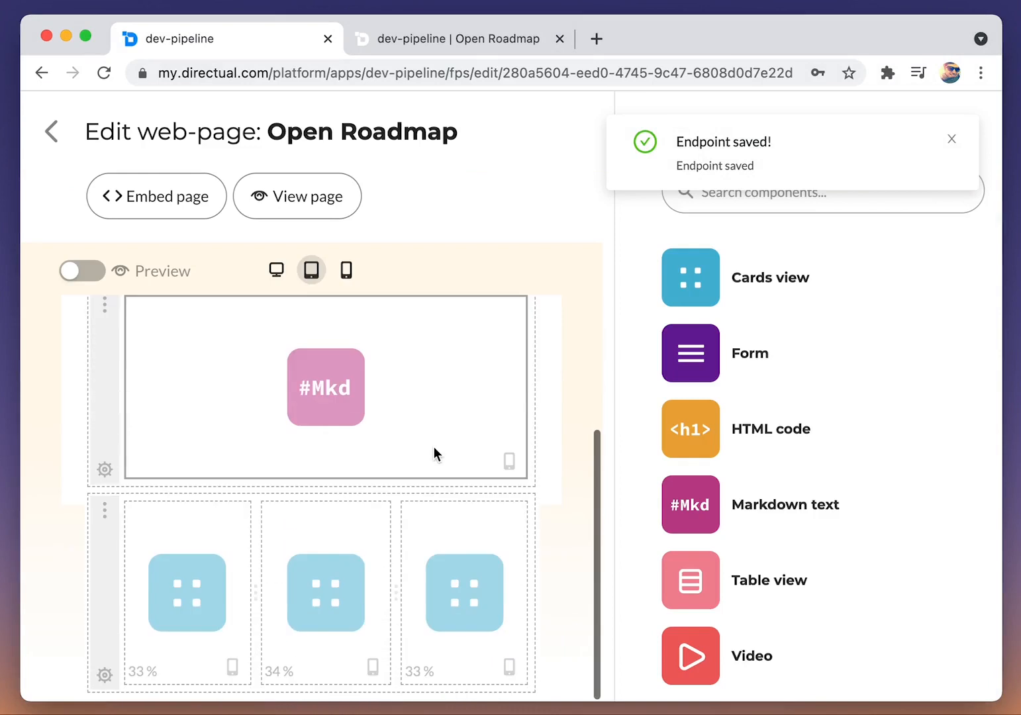
{"action": "left_click", "coordinate": [476, 547]}
{"action": "left_click", "coordinate": [749, 381]}
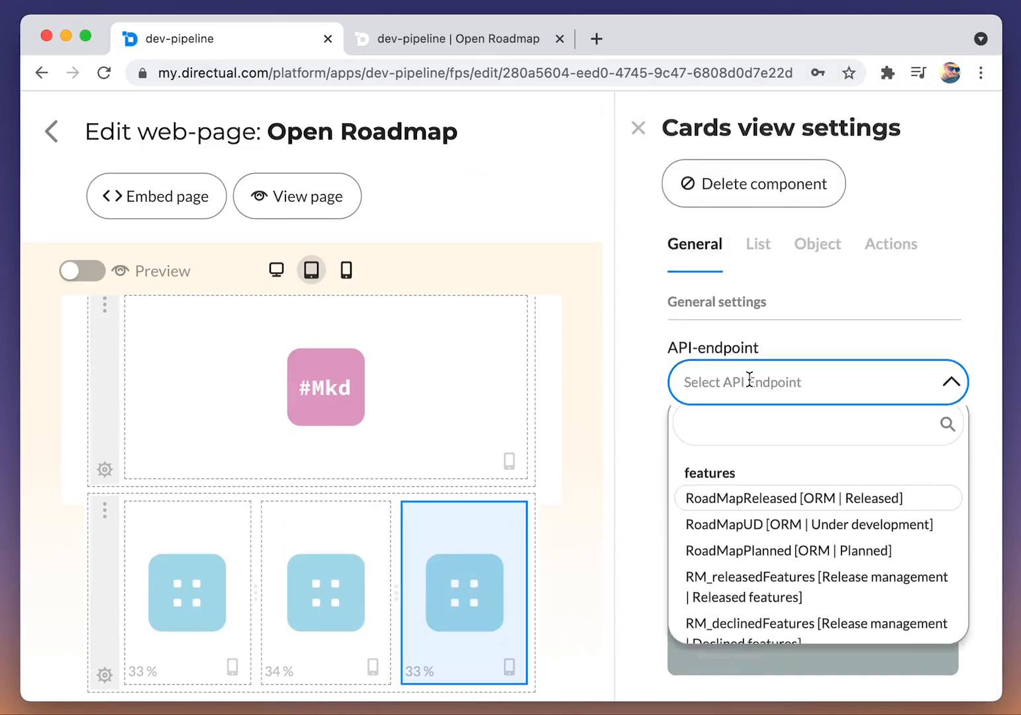
{"action": "left_click", "coordinate": [776, 508]}
{"action": "left_click", "coordinate": [753, 494]}
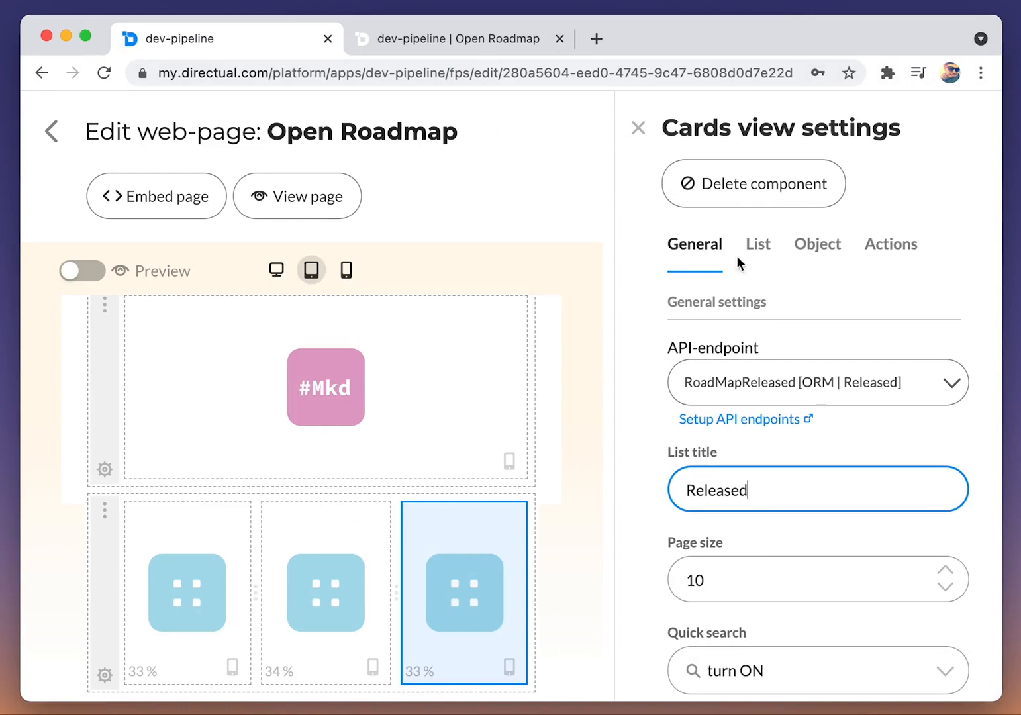
Step: Set the Released cards view's header comment to Tags and its card color to the Card color field with Left side color labeling
{"action": "left_click", "coordinate": [755, 245]}
{"action": "left_click", "coordinate": [774, 518]}
{"action": "type", "text": "ta"}
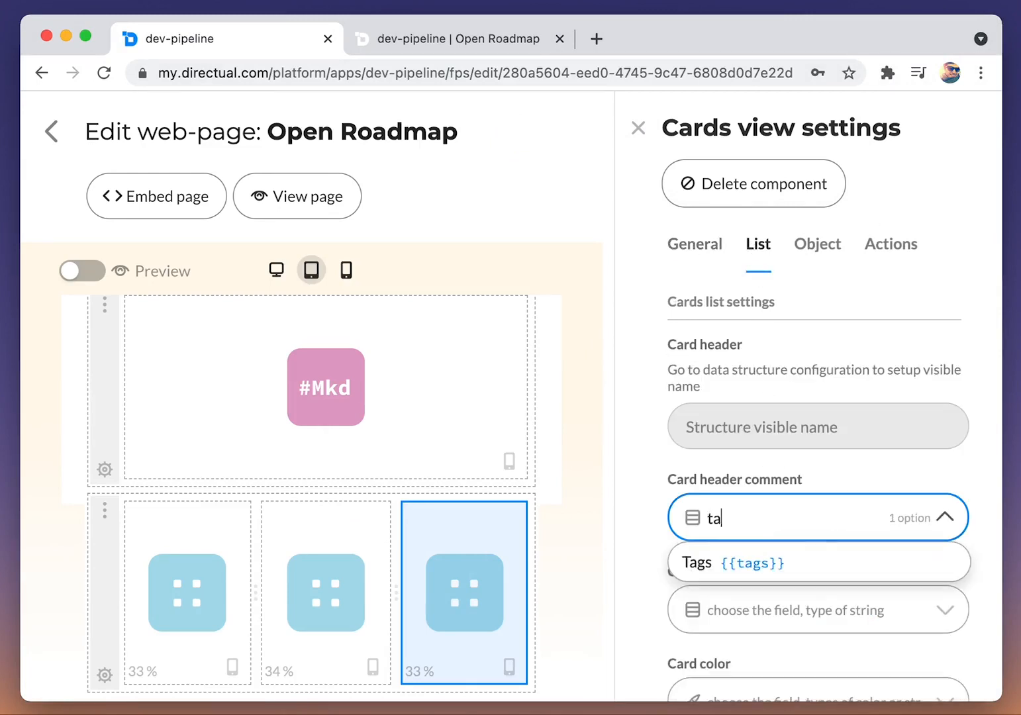
{"action": "left_click", "coordinate": [762, 562]}
{"action": "scroll", "coordinate": [786, 528], "scroll_direction": "down", "scroll_amount": 4}
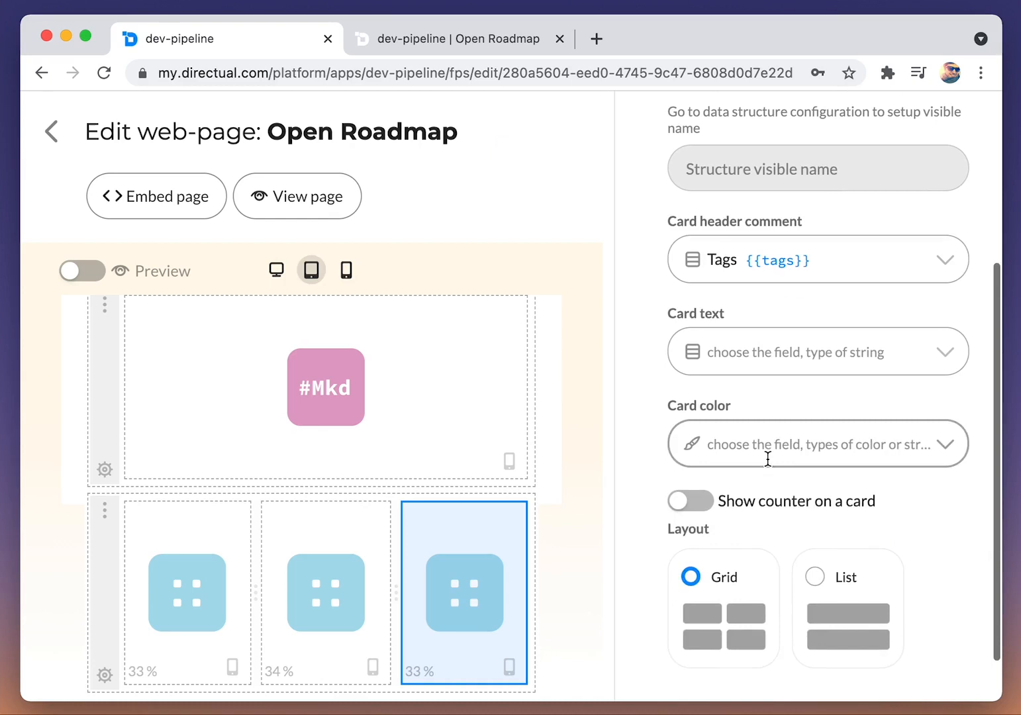
{"action": "left_click", "coordinate": [765, 456]}
{"action": "left_click", "coordinate": [755, 493]}
{"action": "left_click", "coordinate": [840, 572]}
Step: Reload the live Open Roadmap page, and back in the page designer turn off quick search for the Released cards view
{"action": "left_click", "coordinate": [422, 39]}
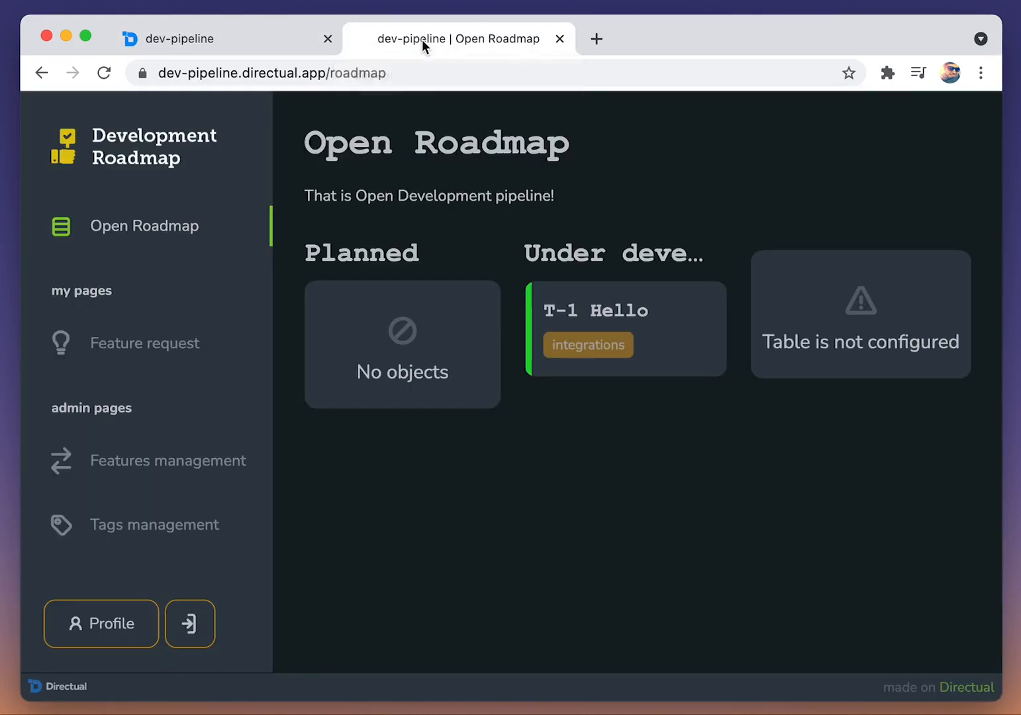
{"action": "key", "text": "super+r"}
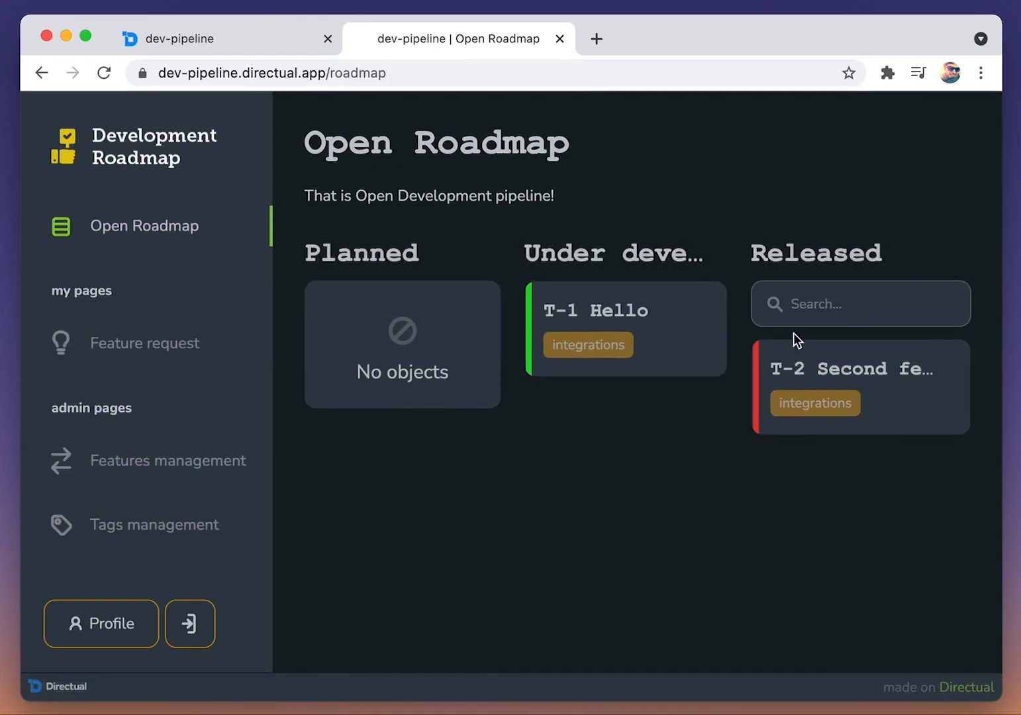
{"action": "left_click", "coordinate": [198, 41]}
{"action": "scroll", "coordinate": [860, 527], "scroll_direction": "down", "scroll_amount": 5}
{"action": "scroll", "coordinate": [821, 526], "scroll_direction": "up", "scroll_amount": 15}
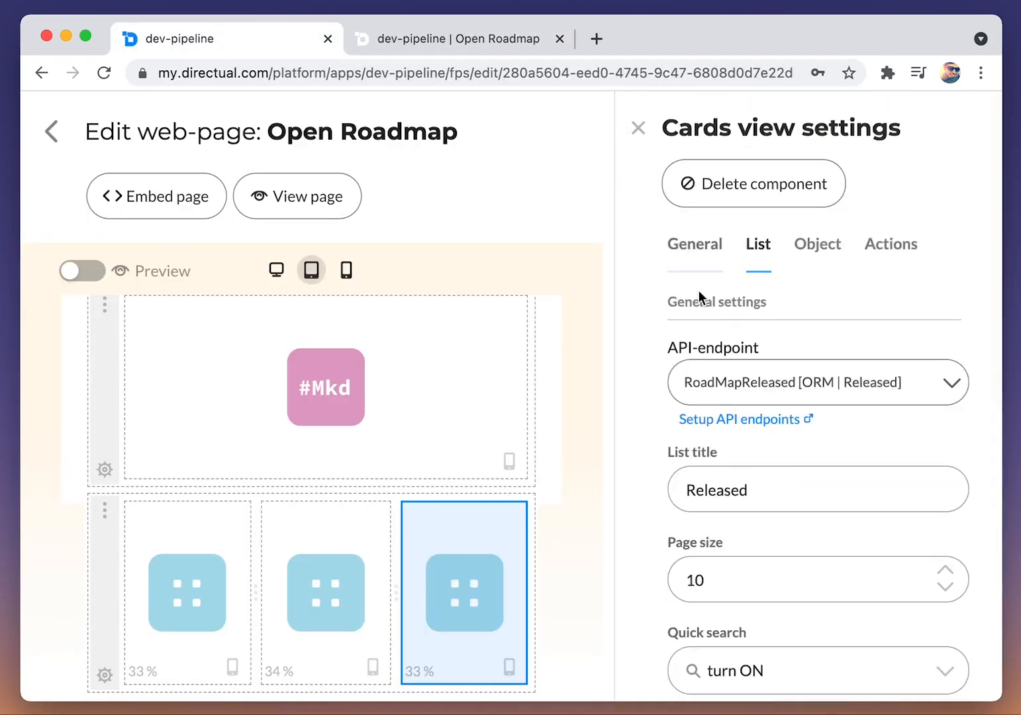
{"action": "scroll", "coordinate": [763, 488], "scroll_direction": "down", "scroll_amount": 4}
{"action": "scroll", "coordinate": [755, 450], "scroll_direction": "down", "scroll_amount": 1}
{"action": "left_click", "coordinate": [748, 405]}
{"action": "left_click", "coordinate": [752, 487]}
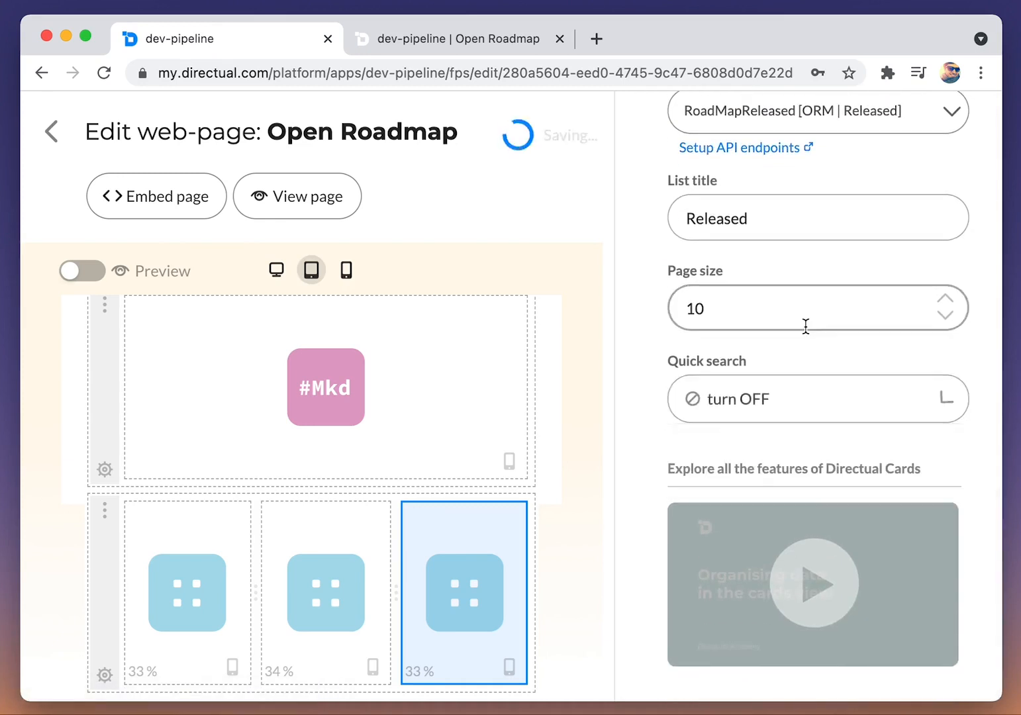
Step: In the Released cards view's object settings, hide Card color and reorder the visible fields as Inner ID, Type, Title, Description, Date requested, Tags
{"action": "scroll", "coordinate": [802, 299], "scroll_direction": "up", "scroll_amount": 5}
{"action": "left_click", "coordinate": [812, 250]}
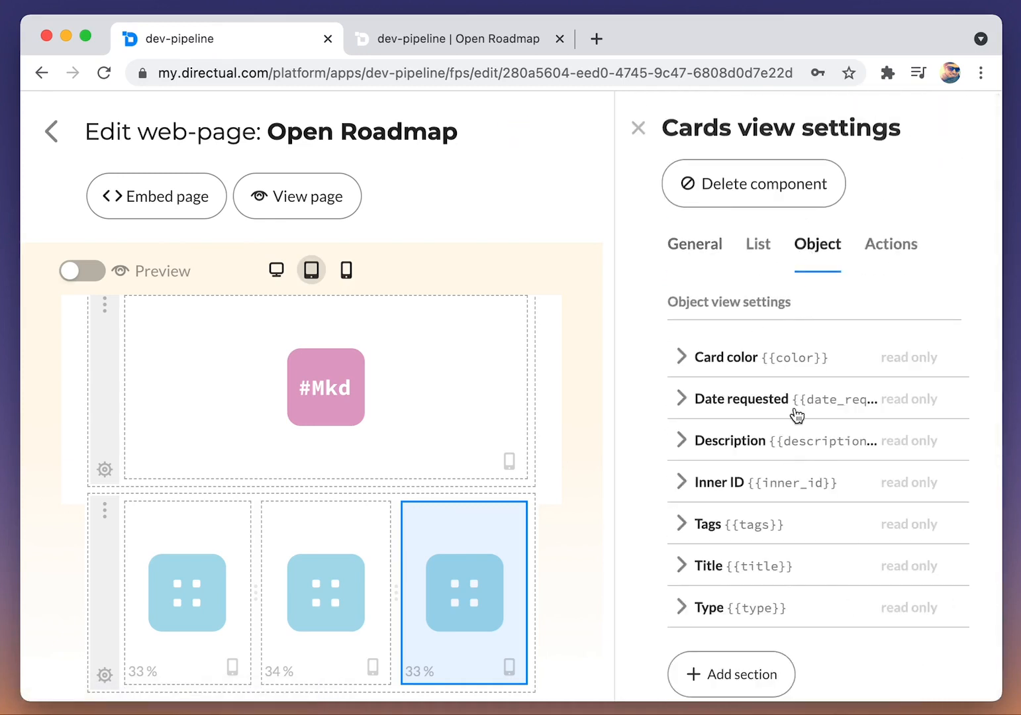
{"action": "left_click", "coordinate": [763, 359]}
{"action": "left_click", "coordinate": [733, 437]}
{"action": "left_click", "coordinate": [730, 359]}
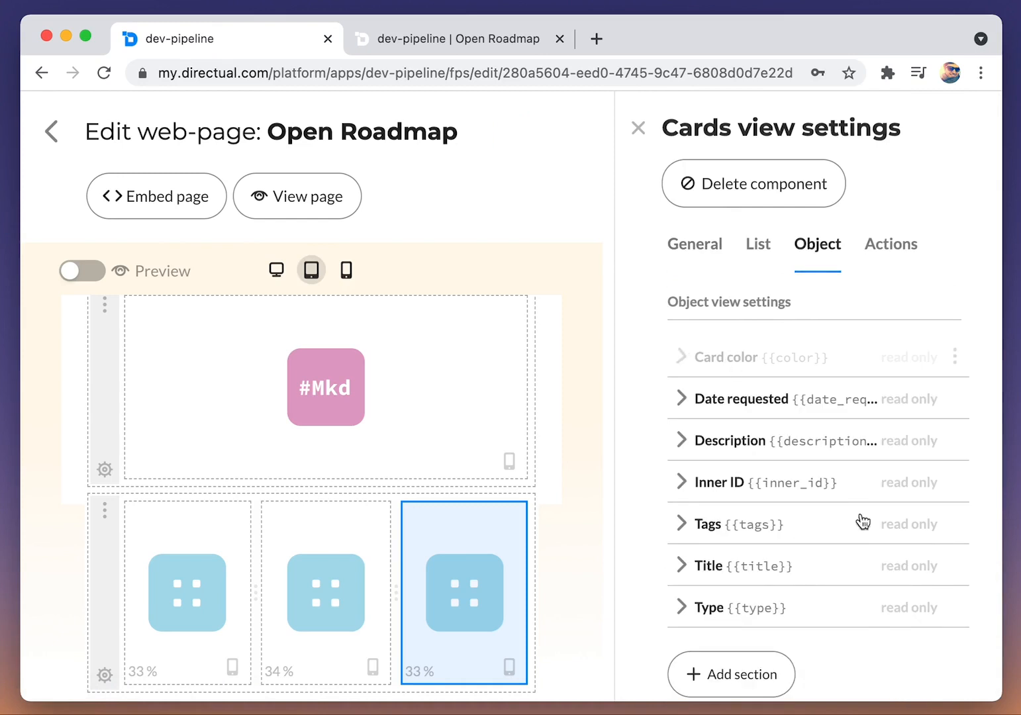
{"action": "left_click_drag", "start_coordinate": [957, 483], "coordinate": [952, 358]}
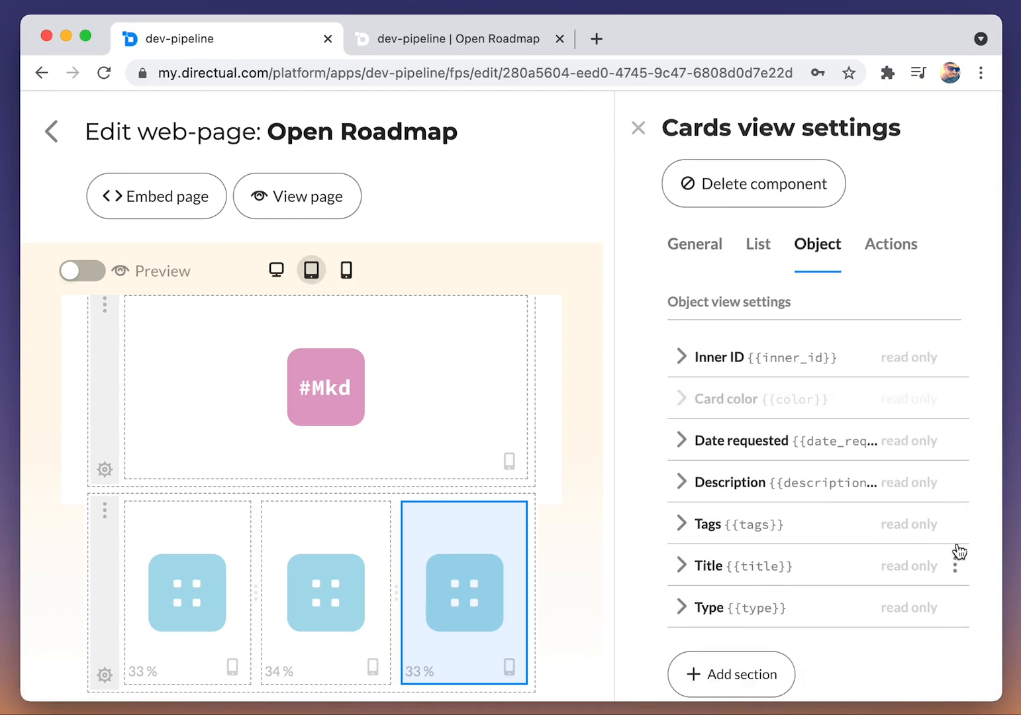
{"action": "left_click_drag", "start_coordinate": [956, 607], "coordinate": [951, 434]}
{"action": "left_click_drag", "start_coordinate": [953, 569], "coordinate": [953, 478]}
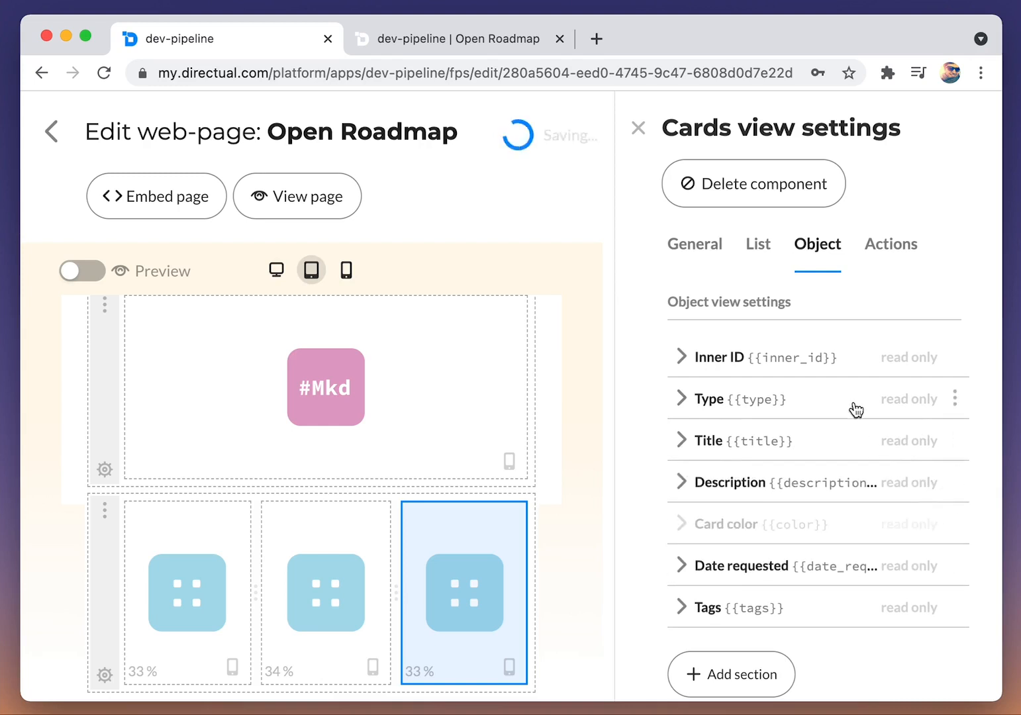
Step: In the middle cards view's object settings, hide Card color and order the visible fields Inner ID, Type, Title, Description, Date requested, Tags
{"action": "left_click", "coordinate": [332, 557]}
{"action": "left_click", "coordinate": [823, 251]}
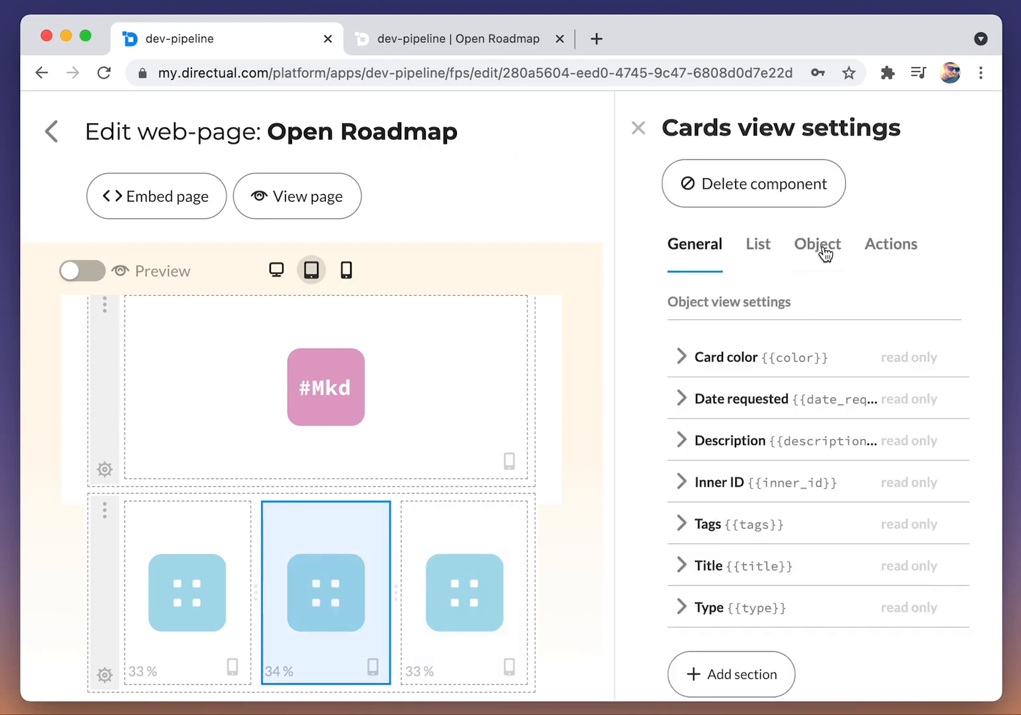
{"action": "left_click", "coordinate": [826, 363]}
{"action": "left_click", "coordinate": [709, 427]}
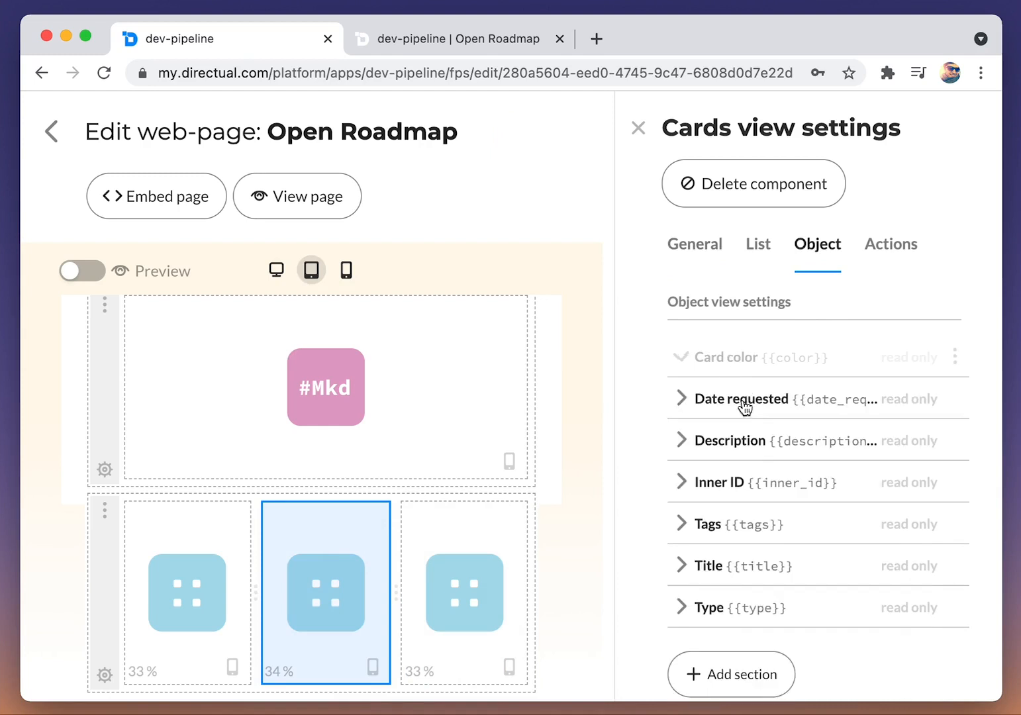
{"action": "left_click_drag", "start_coordinate": [955, 484], "coordinate": [959, 360]}
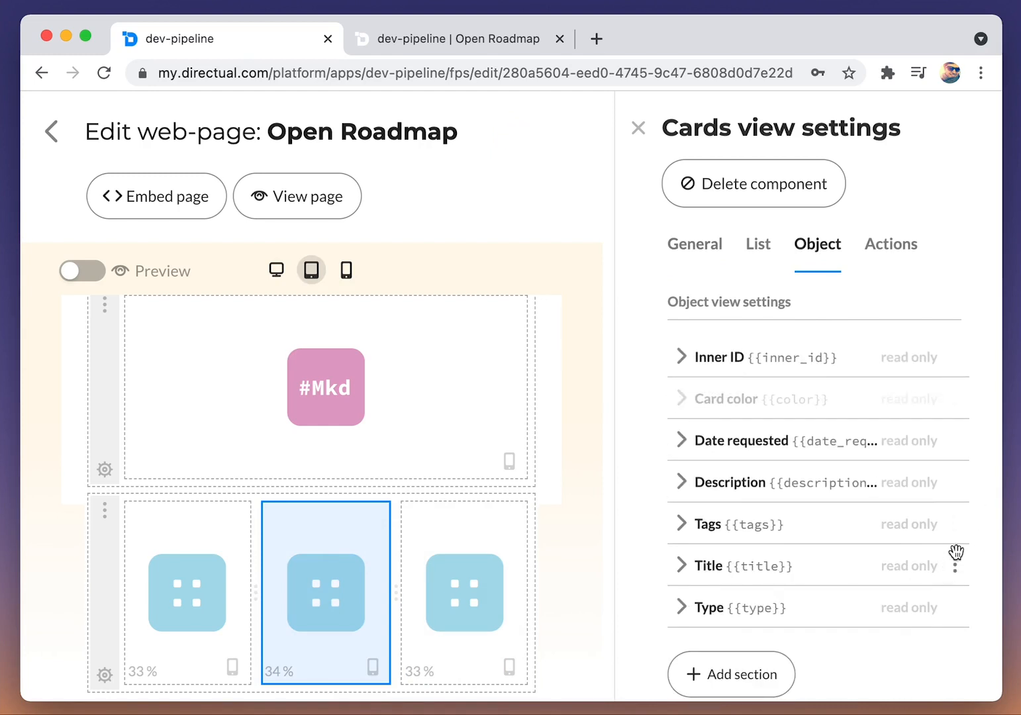
{"action": "left_click_drag", "start_coordinate": [953, 601], "coordinate": [955, 442]}
{"action": "left_click_drag", "start_coordinate": [959, 572], "coordinate": [960, 476]}
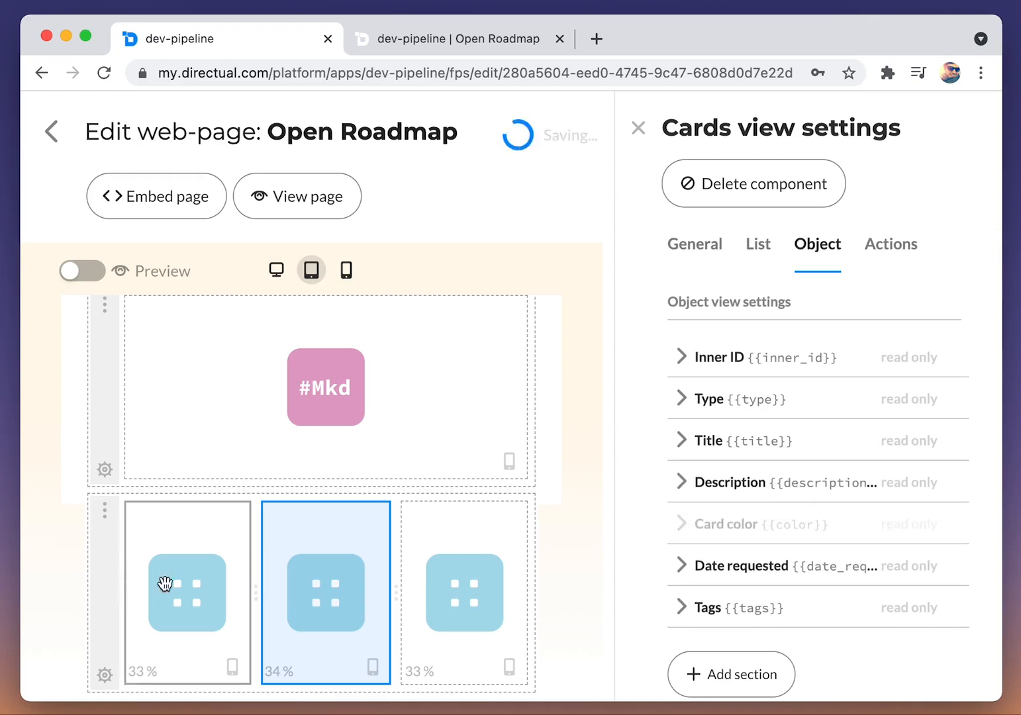
Step: For the Planned cards view's objects, hide Card color and arrange the fields below it as Inner ID, Type, Title, Description, Date requested, Tags
{"action": "left_click", "coordinate": [141, 600]}
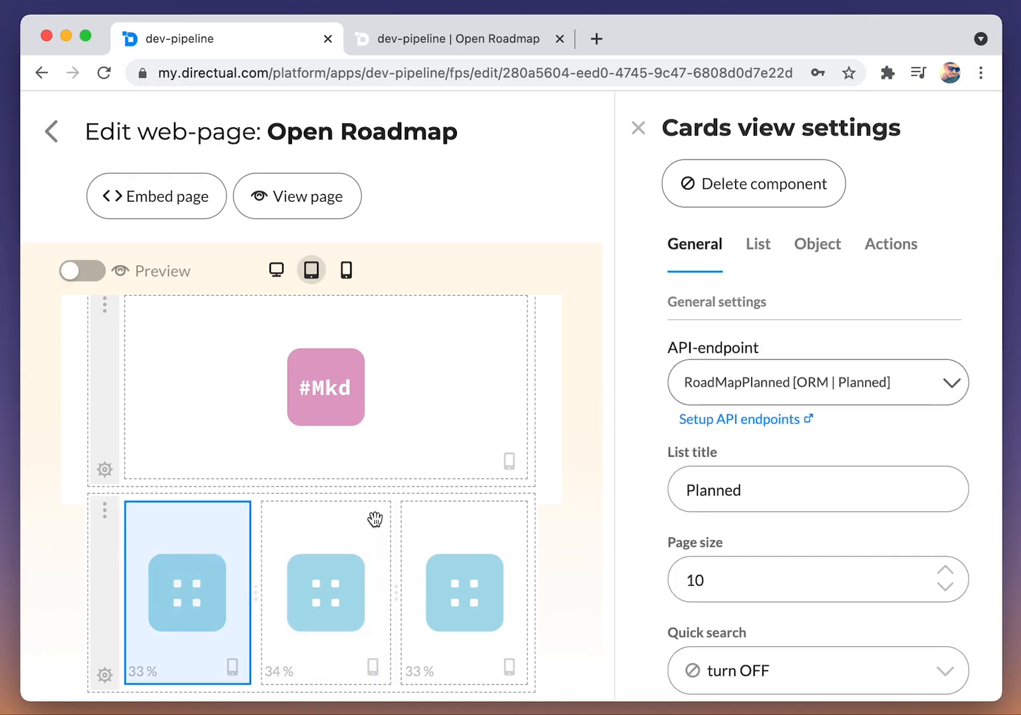
{"action": "left_click", "coordinate": [819, 255]}
{"action": "left_click", "coordinate": [728, 361]}
{"action": "left_click", "coordinate": [707, 427]}
{"action": "left_click", "coordinate": [734, 352]}
{"action": "left_click_drag", "start_coordinate": [958, 598], "coordinate": [968, 394]}
{"action": "left_click_drag", "start_coordinate": [973, 503], "coordinate": [966, 397]}
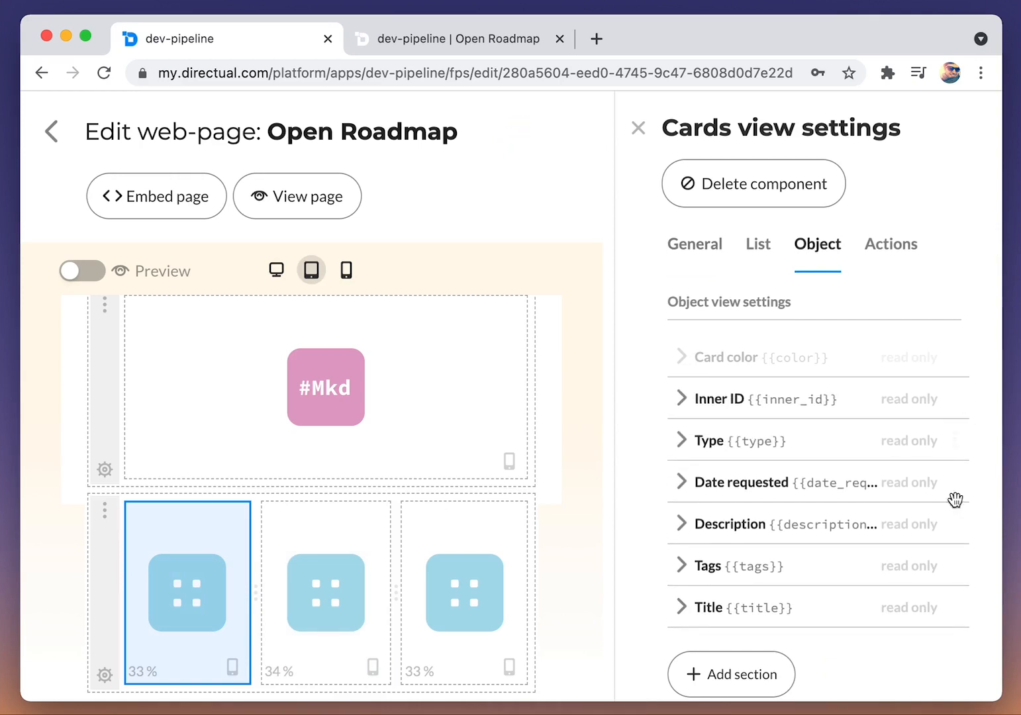
{"action": "left_click_drag", "start_coordinate": [957, 607], "coordinate": [957, 496]}
{"action": "left_click_drag", "start_coordinate": [970, 574], "coordinate": [961, 525]}
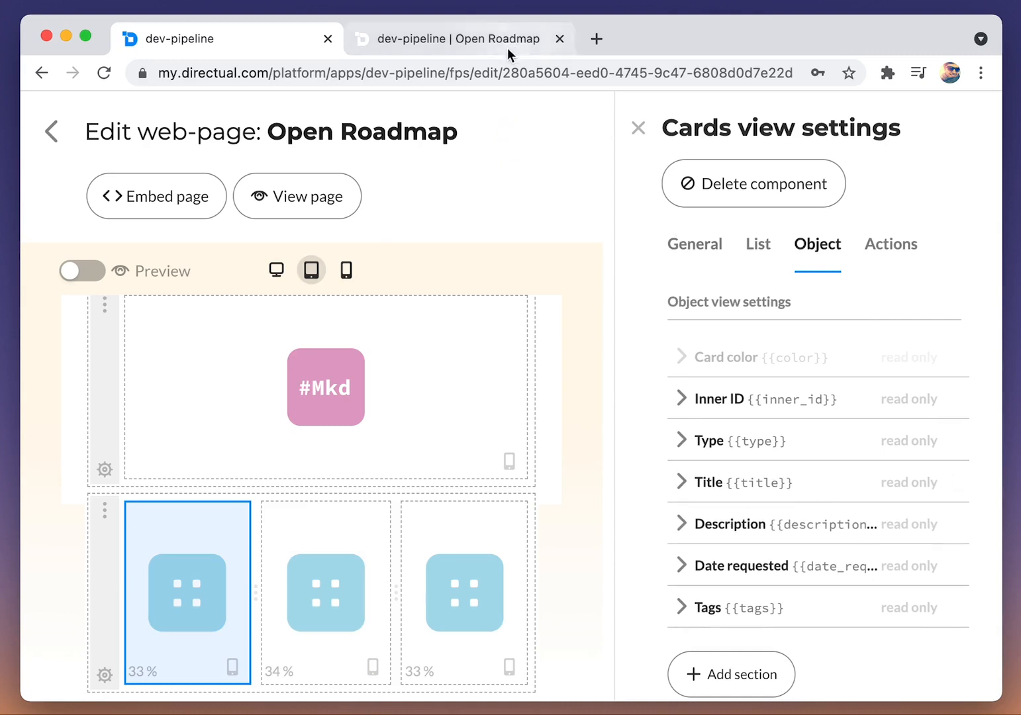
Step: On the reloaded live roadmap, examine the T-1 and T-2 card details, then sign out of the portal to view the public page
{"action": "left_click", "coordinate": [507, 47]}
{"action": "key", "text": "super+r"}
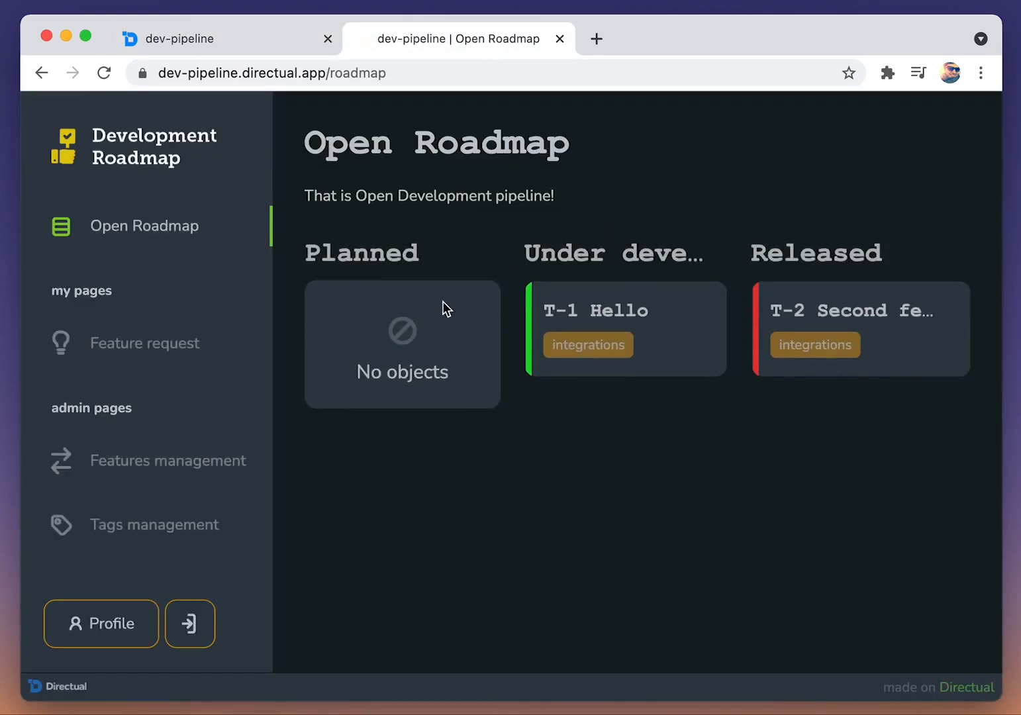
{"action": "left_click", "coordinate": [646, 298]}
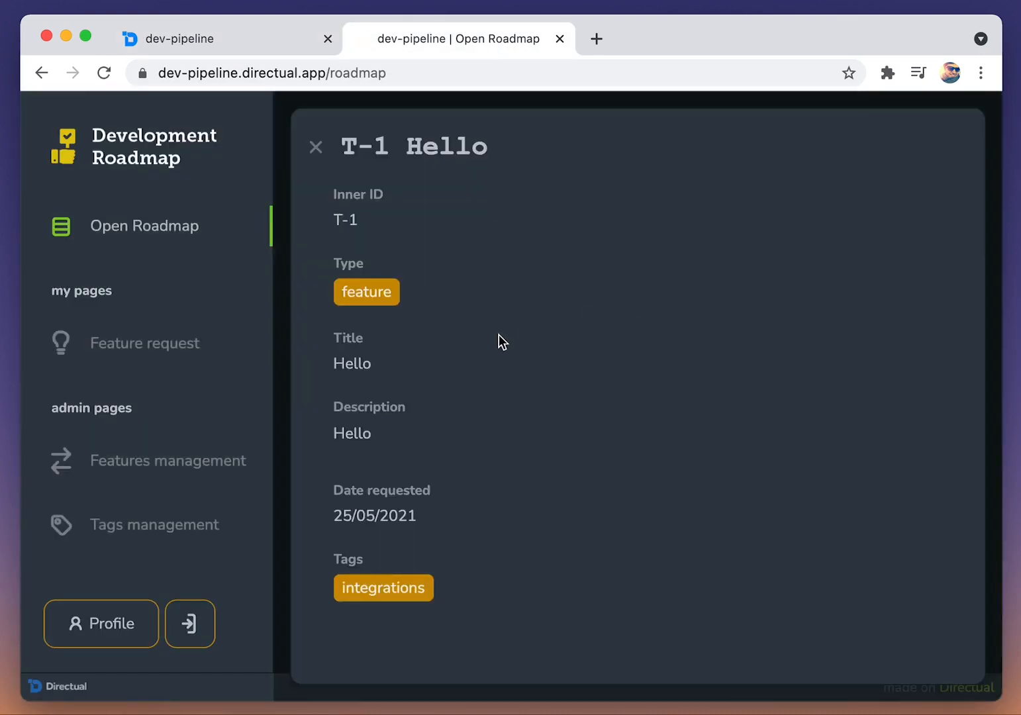
{"action": "left_click", "coordinate": [318, 151]}
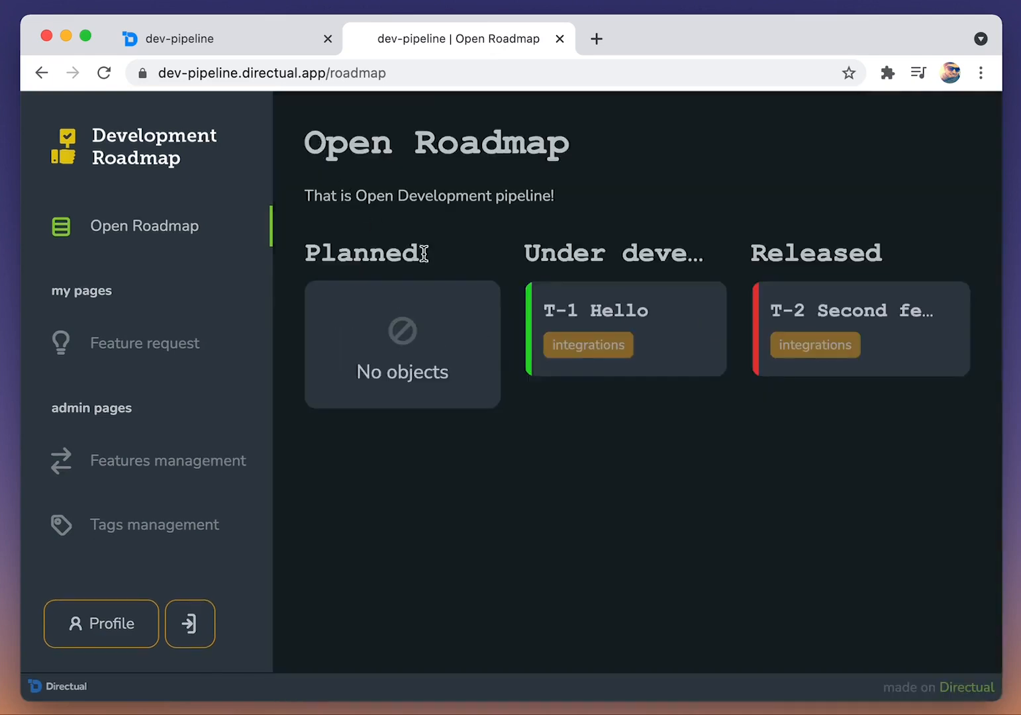
{"action": "left_click", "coordinate": [865, 309]}
{"action": "left_click", "coordinate": [317, 149]}
{"action": "left_click", "coordinate": [190, 626]}
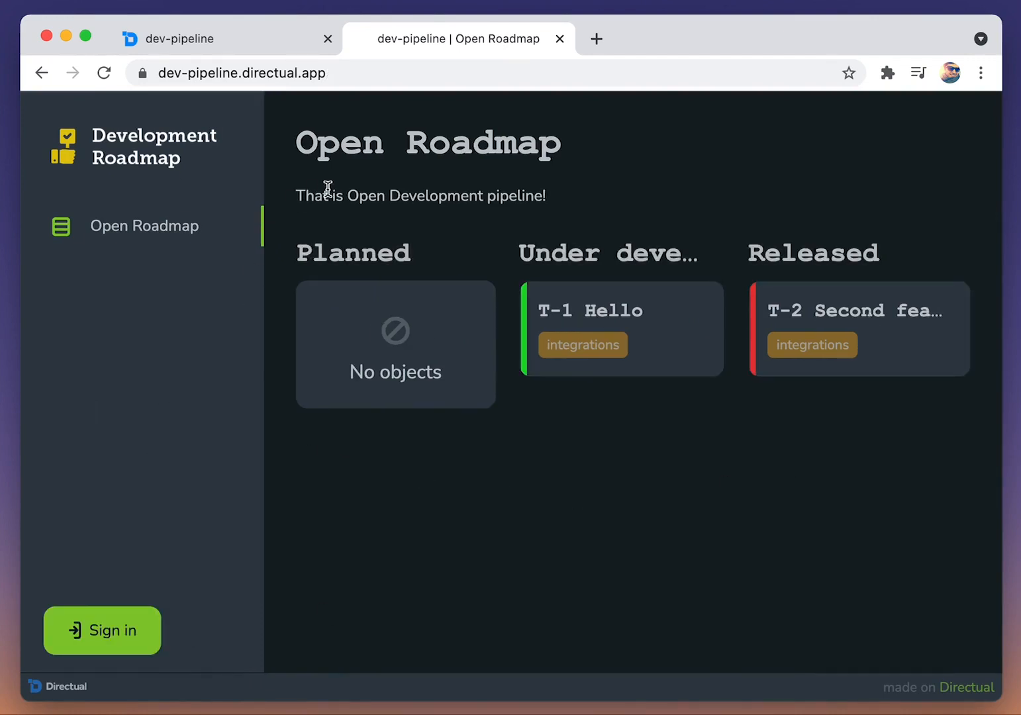
Step: Add the paragraph "Sign up to vote or to request new features" to the Markdown text on the Open Roadmap page
{"action": "left_click", "coordinate": [221, 42]}
{"action": "left_click", "coordinate": [405, 409]}
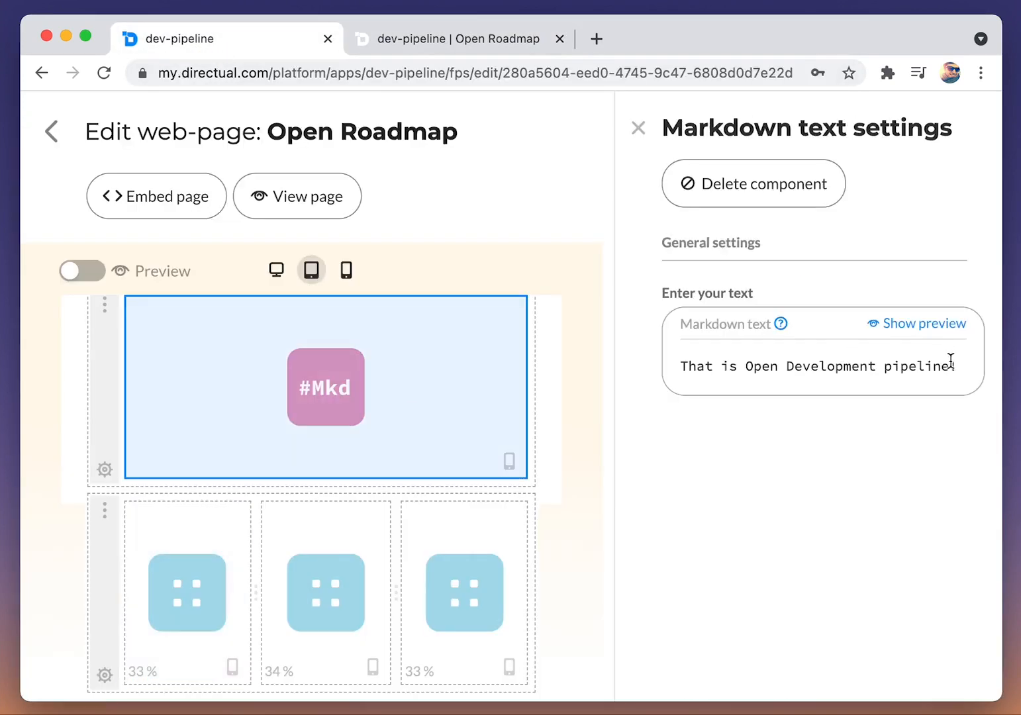
{"action": "key", "text": "Return"}
{"action": "key", "text": "Return"}
{"action": "type", "text": "S"}
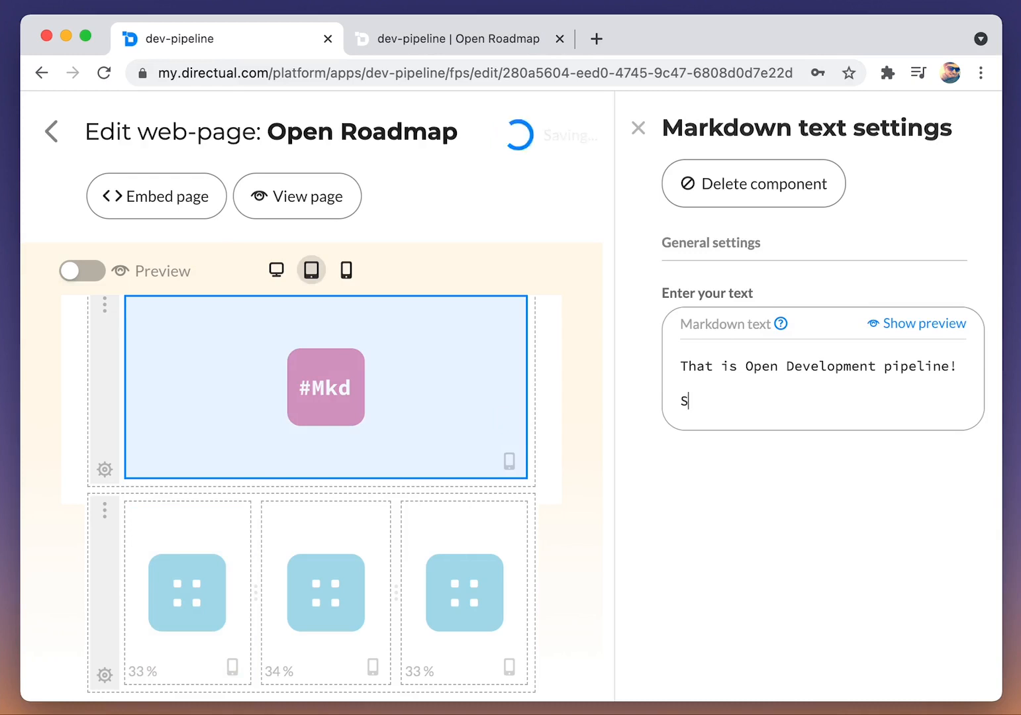
{"action": "type", "text": "ign up to vote or to request ne"}
{"action": "key", "text": "BackSpace"}
{"action": "type", "text": "w"}
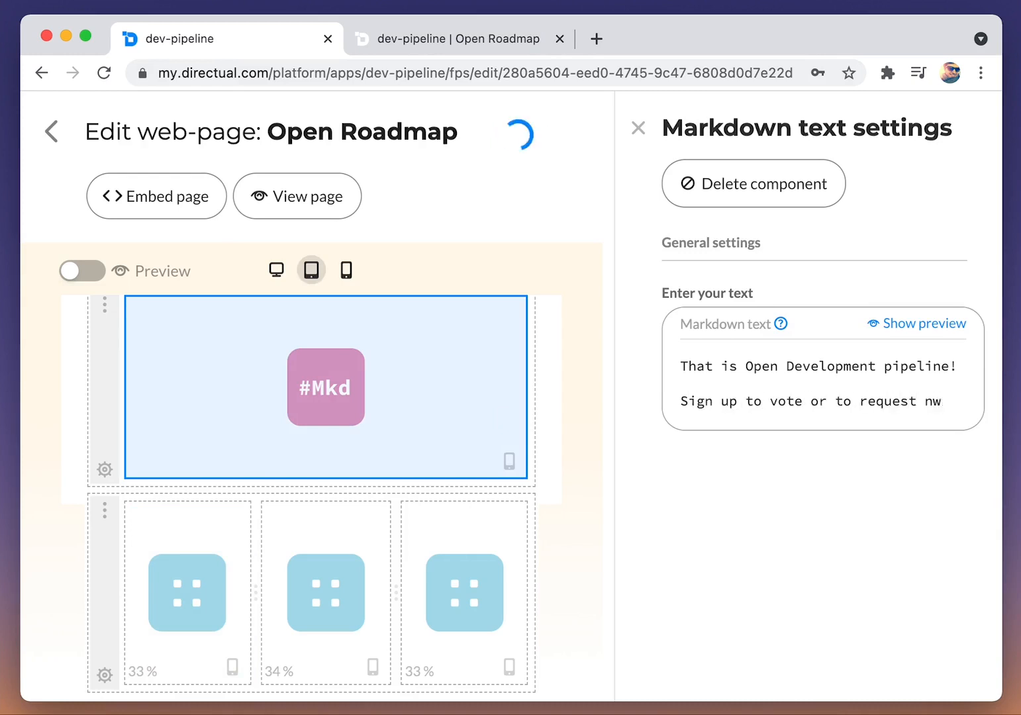
{"action": "key", "text": "BackSpace"}
{"action": "type", "text": "ew features"}
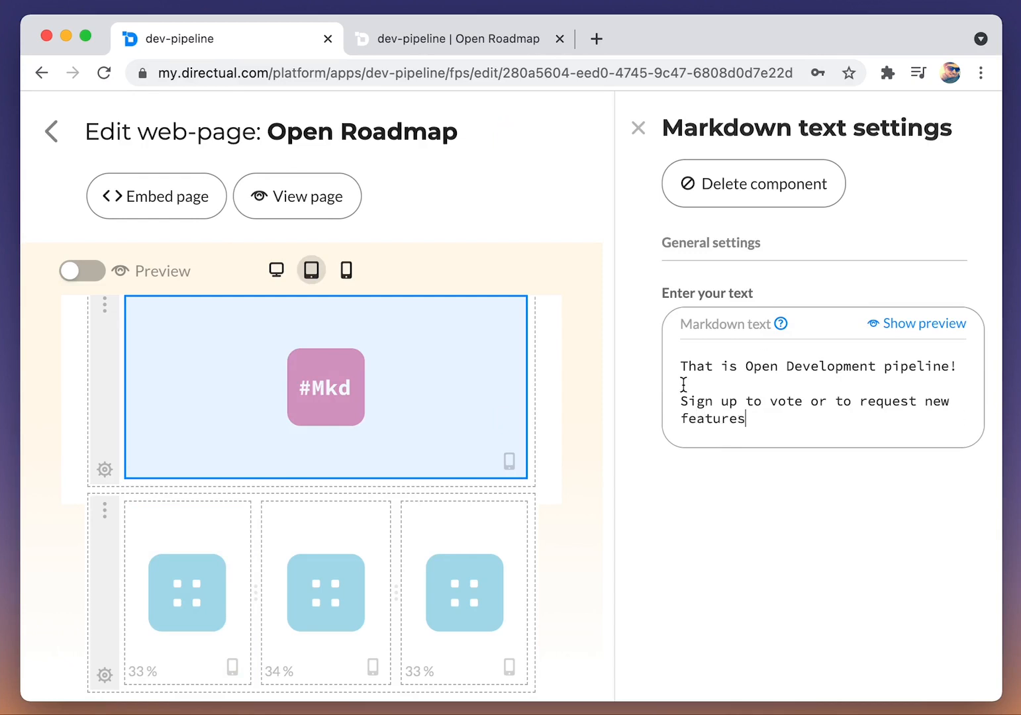
{"action": "left_click", "coordinate": [453, 41]}
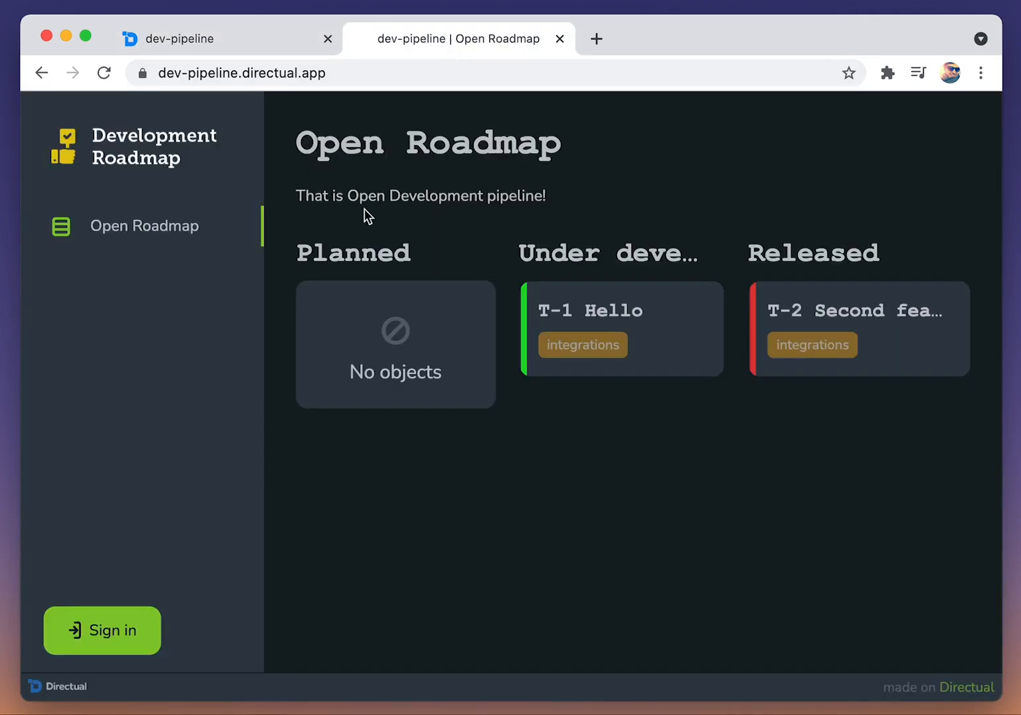
{"action": "left_click", "coordinate": [112, 647]}
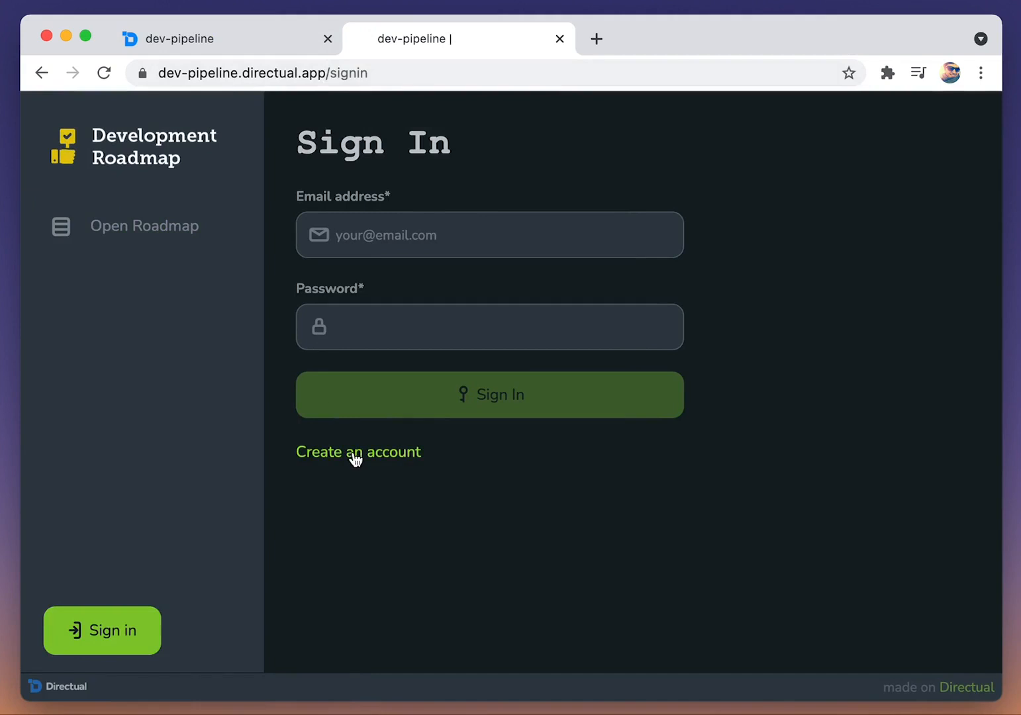
{"action": "left_click", "coordinate": [313, 75]}
{"action": "key", "text": "super+c"}
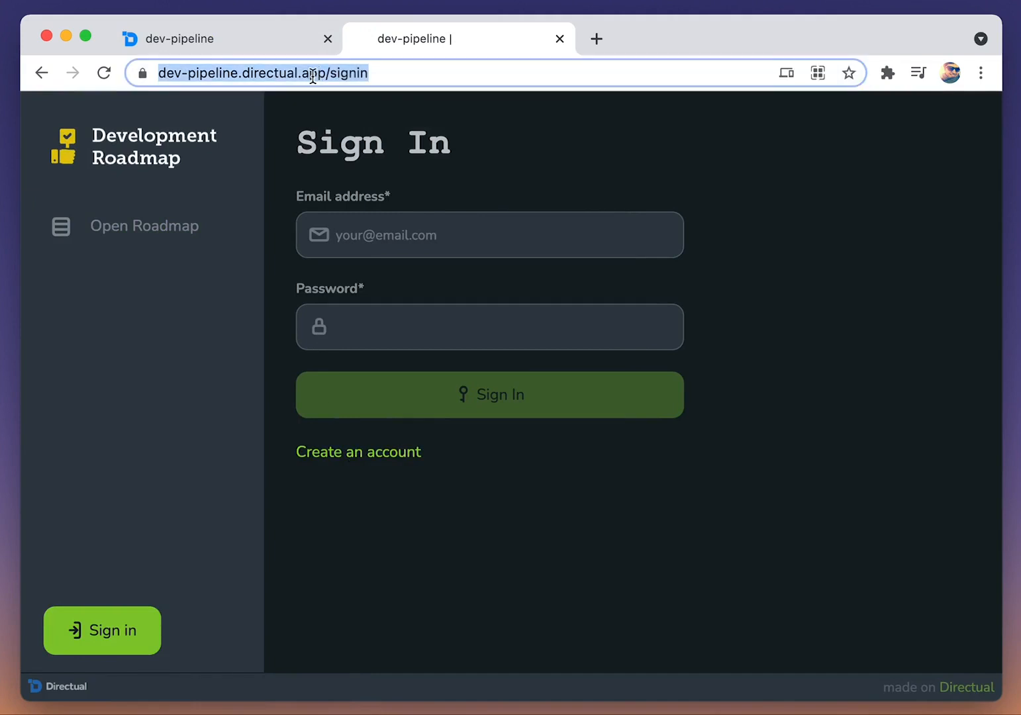
{"action": "left_click", "coordinate": [233, 39]}
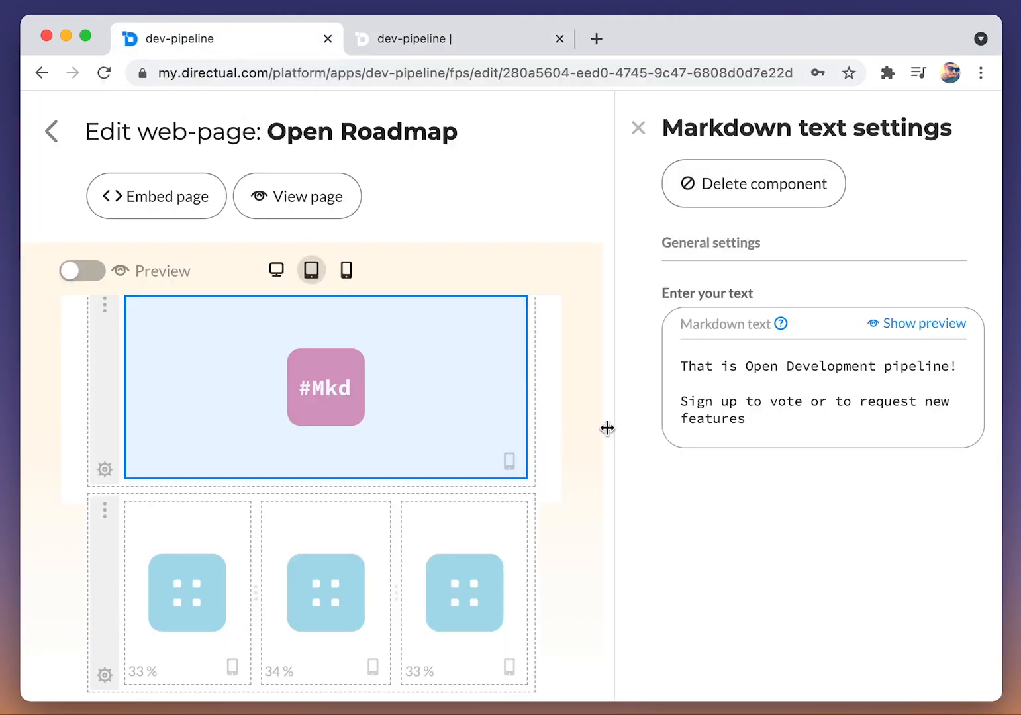
{"action": "type", "text": "["}
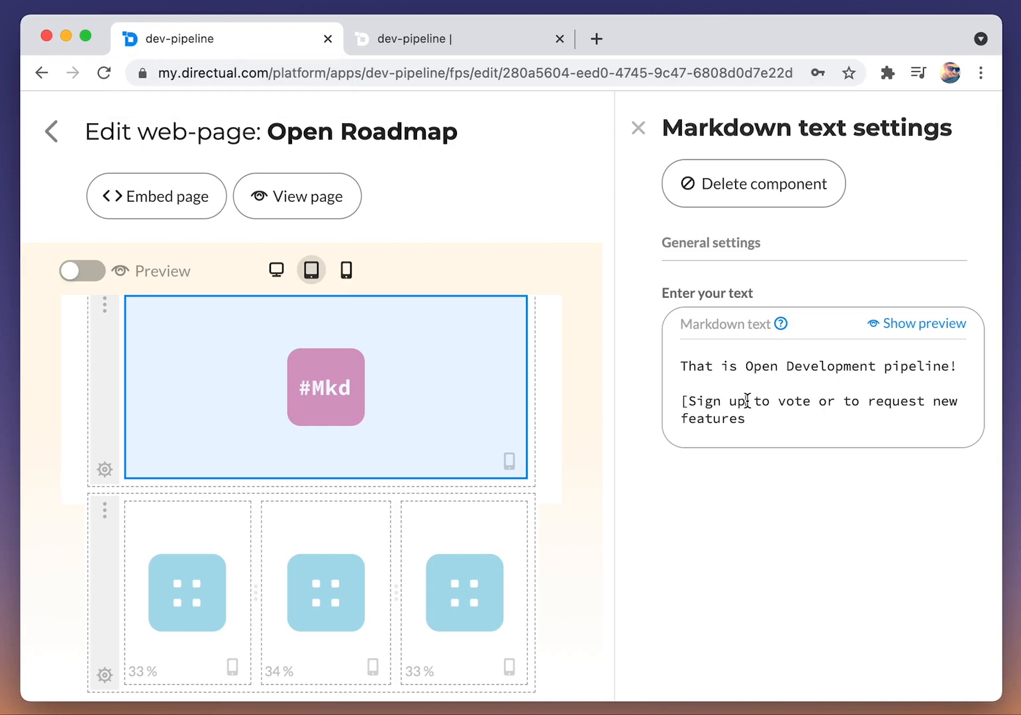
{"action": "left_click", "coordinate": [747, 401]}
{"action": "type", "text": "]("}
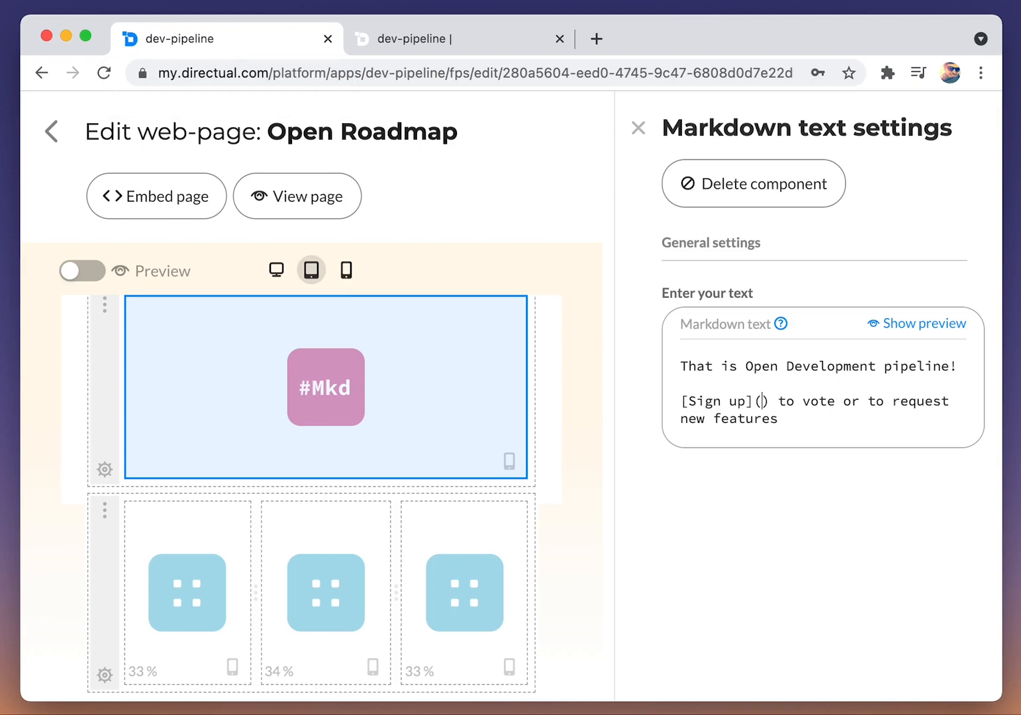
{"action": "key", "text": "super+v"}
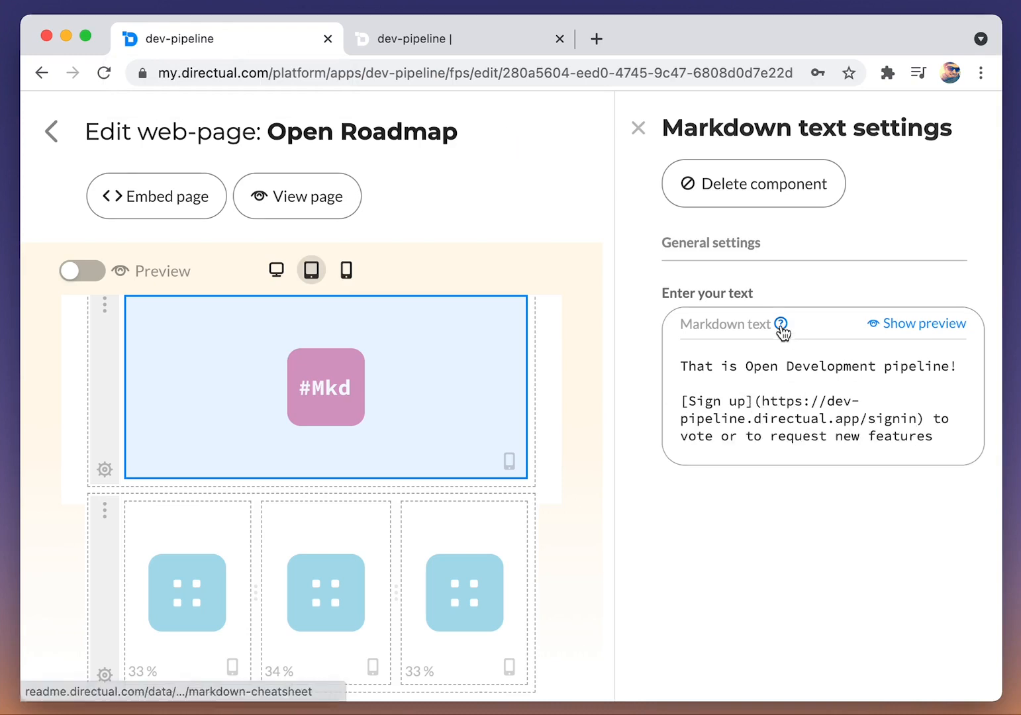
Step: Consult the Markdown cheatsheet's formatting syntax in the documentation, then return to the Open Roadmap page editor
{"action": "left_click", "coordinate": [782, 324]}
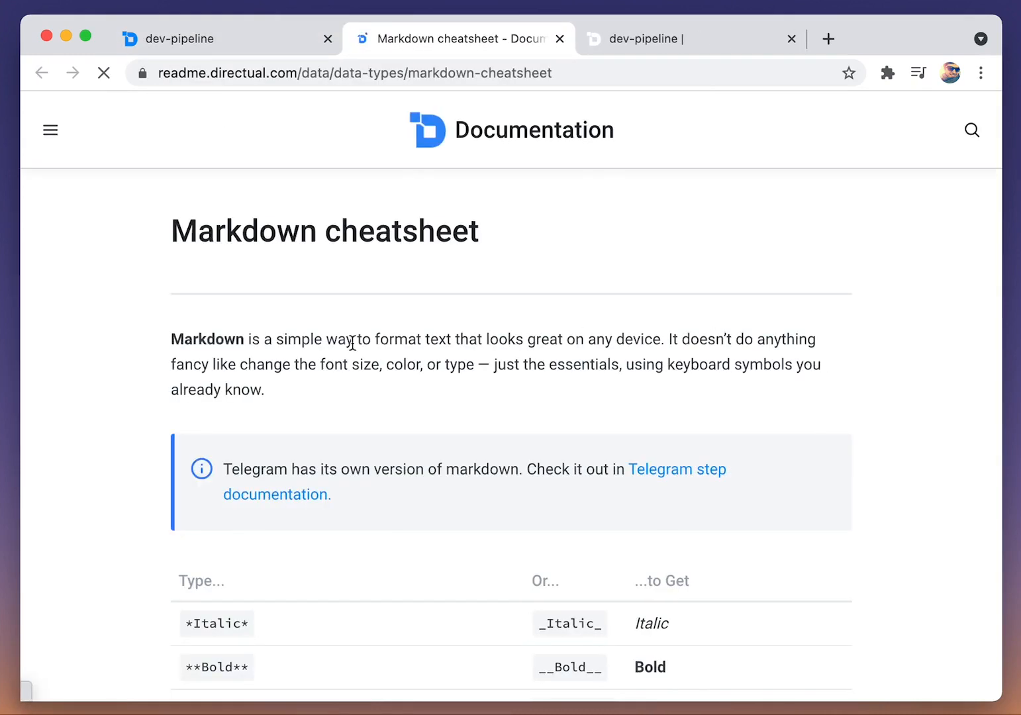
{"action": "scroll", "coordinate": [347, 343], "scroll_direction": "down", "scroll_amount": 5}
{"action": "scroll", "coordinate": [347, 343], "scroll_direction": "down", "scroll_amount": 2}
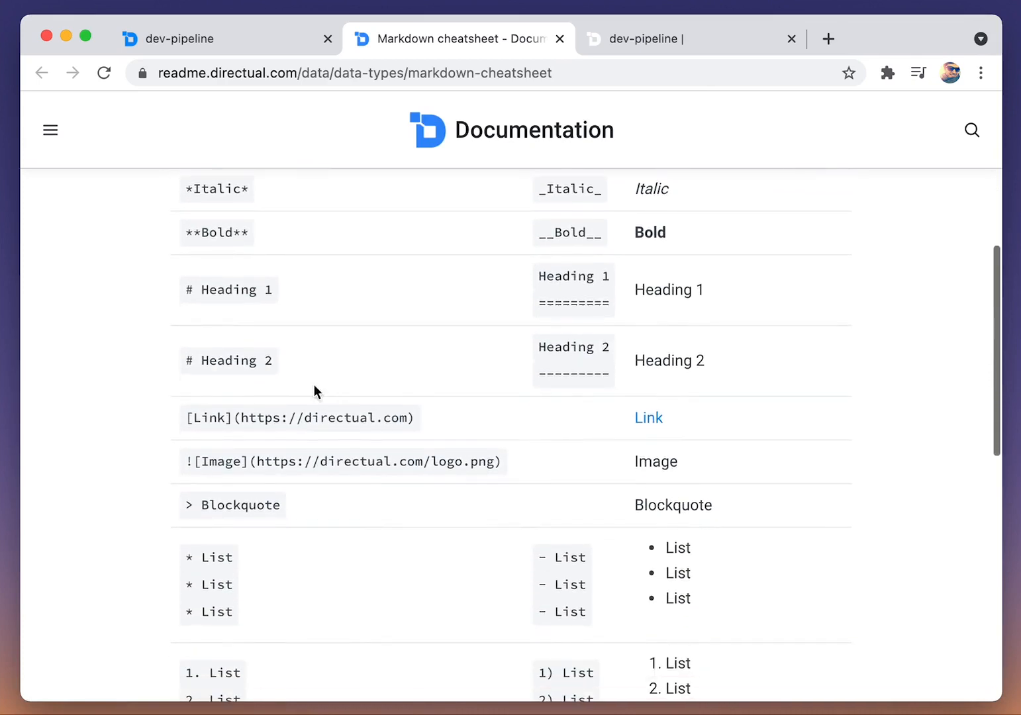
{"action": "scroll", "coordinate": [380, 352], "scroll_direction": "up", "scroll_amount": 7}
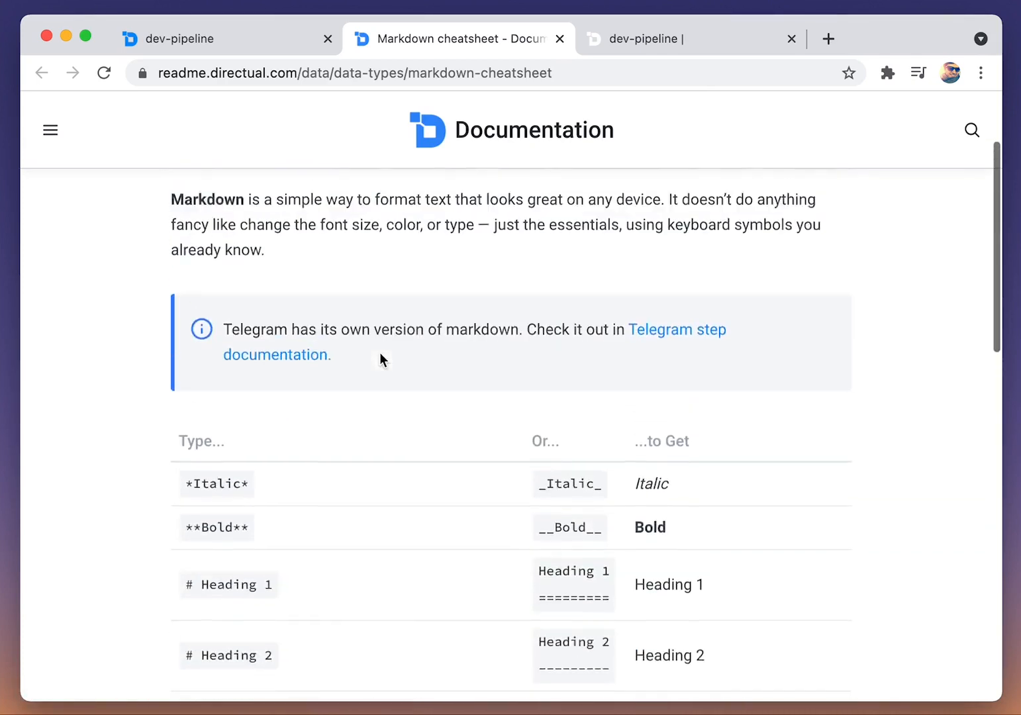
{"action": "left_click", "coordinate": [560, 39]}
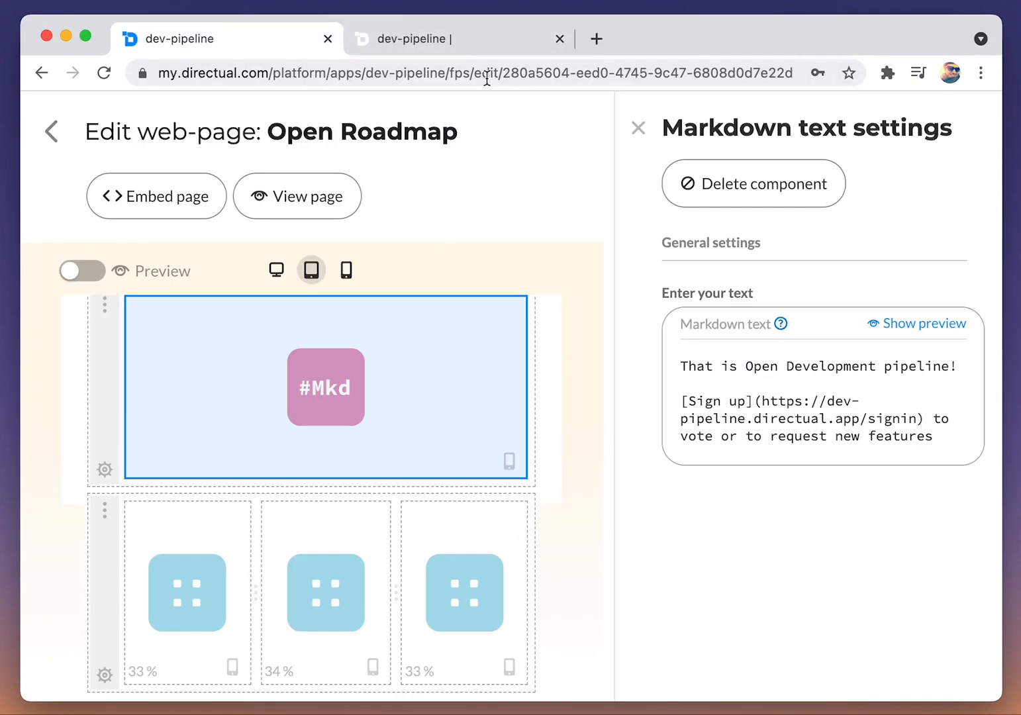
Step: On the live Open Roadmap, follow the Sign up link through to the account creation form, then return to the roadmap
{"action": "left_click", "coordinate": [440, 41]}
{"action": "left_click", "coordinate": [164, 228]}
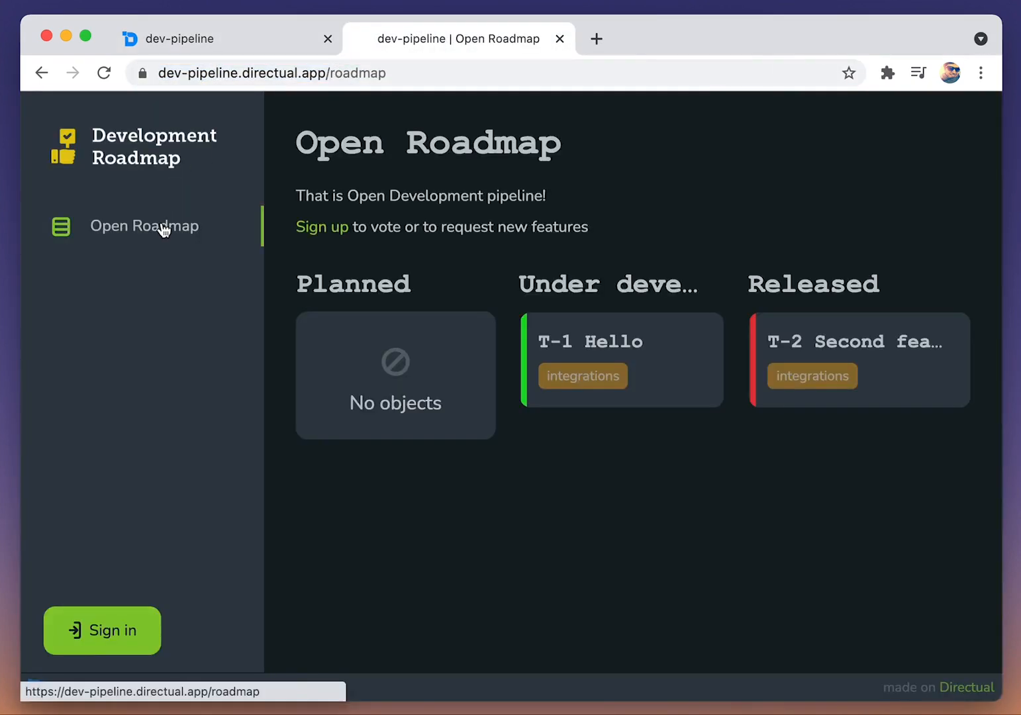
{"action": "left_click", "coordinate": [322, 232]}
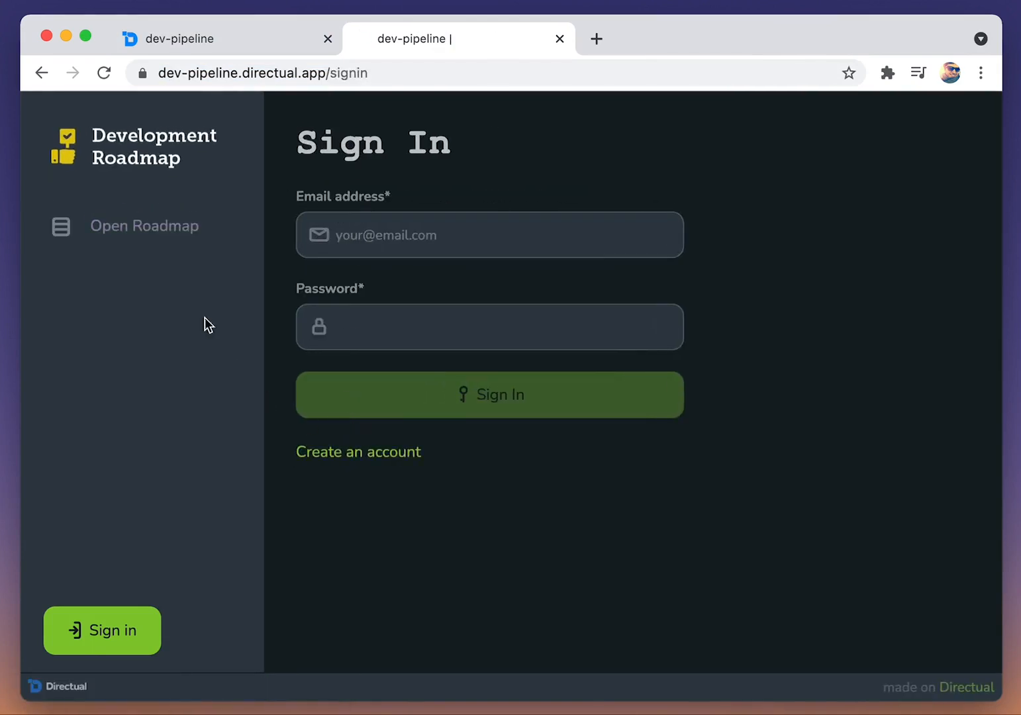
{"action": "left_click", "coordinate": [358, 453]}
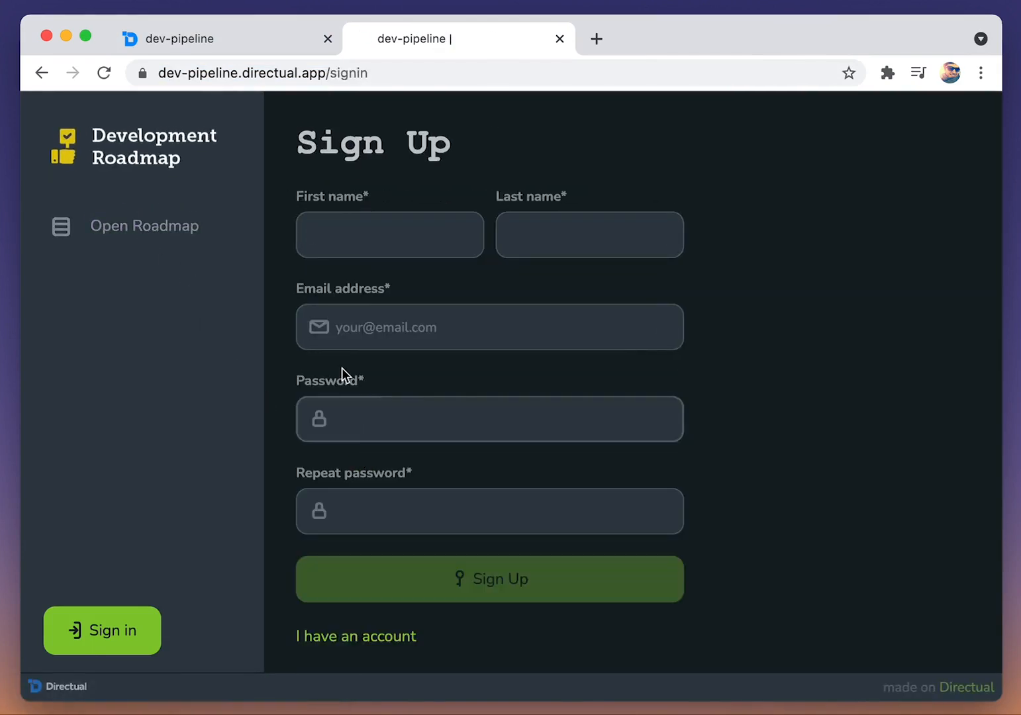
{"action": "left_click", "coordinate": [155, 231]}
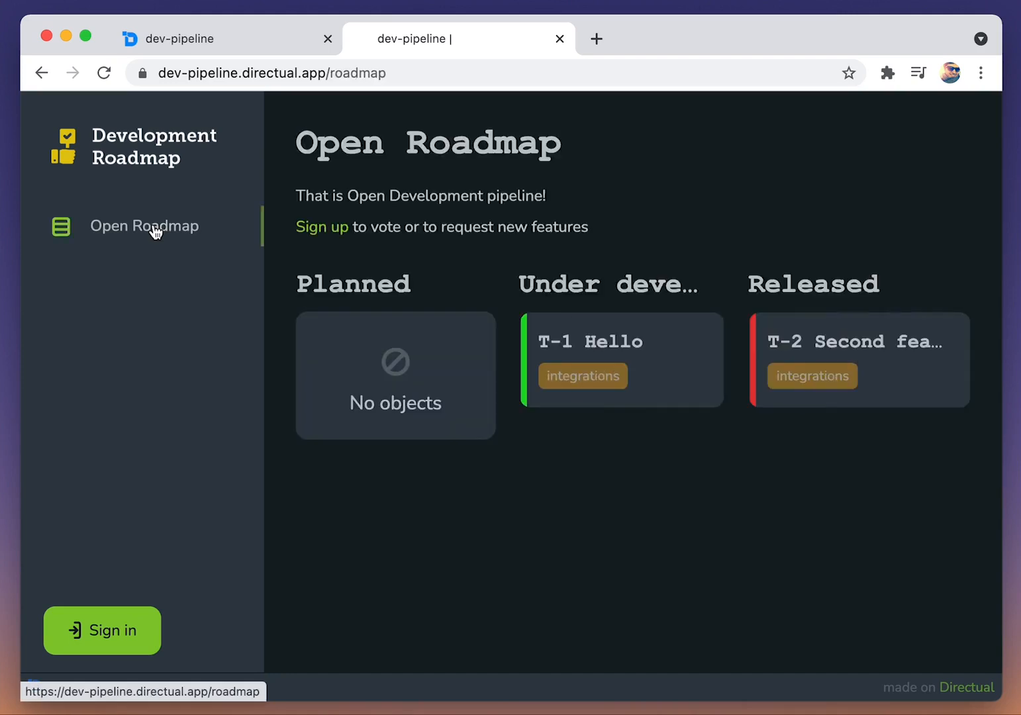